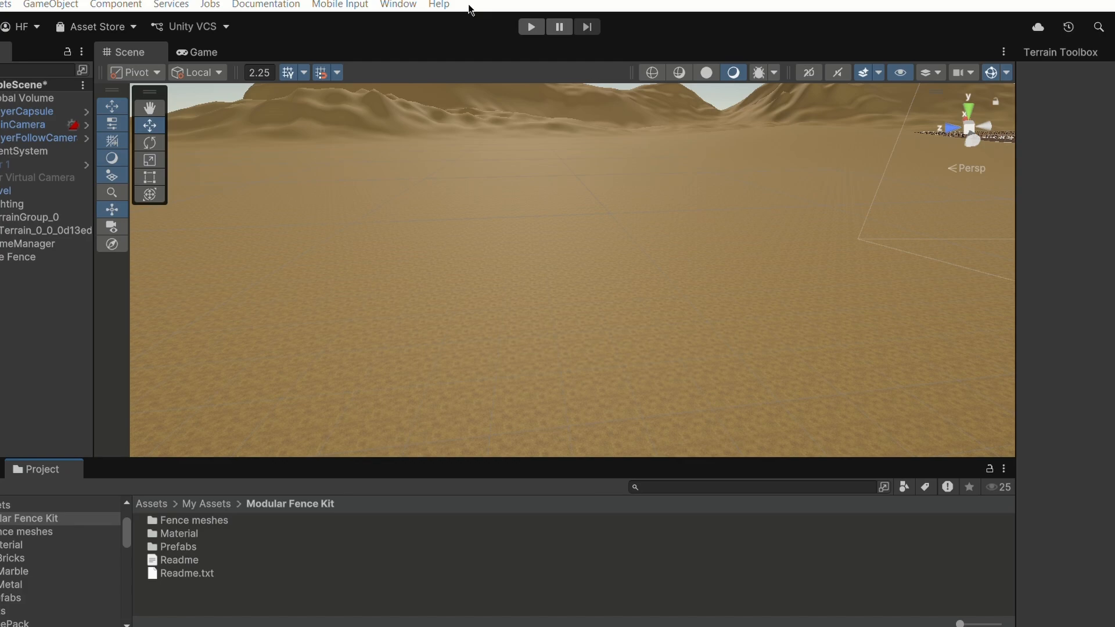
- Open the Modular Fence Kit's Prefabs folder and place a Wall_Pillar prefab on the terrain
double_click(181, 548)
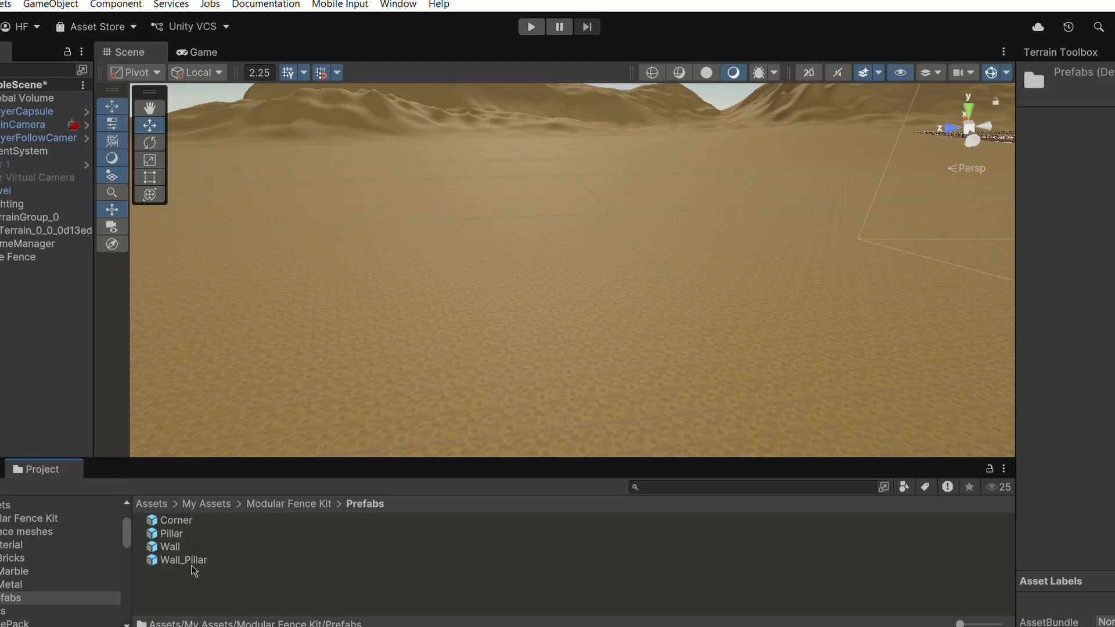
left_click_drag(188, 563, 517, 301)
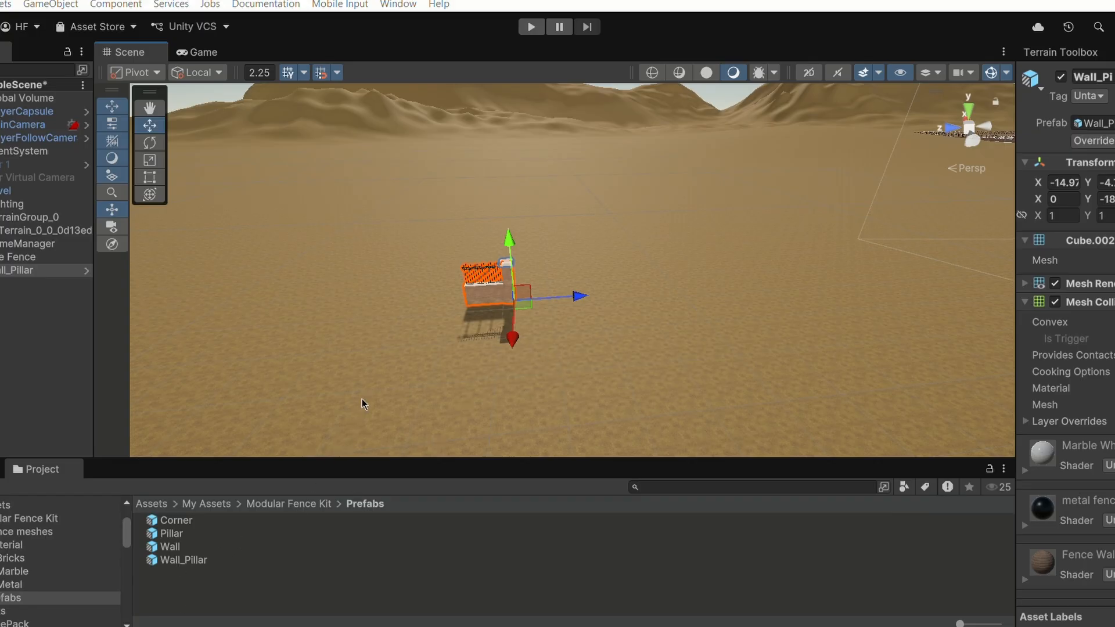
key("f")
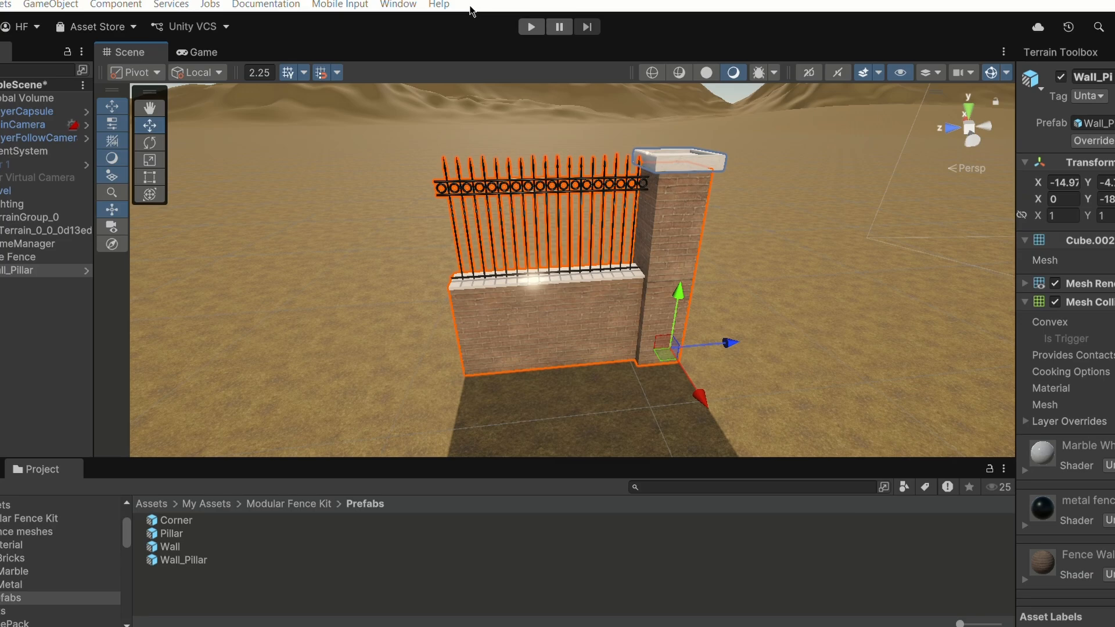
scroll(472, 12, "down", 3)
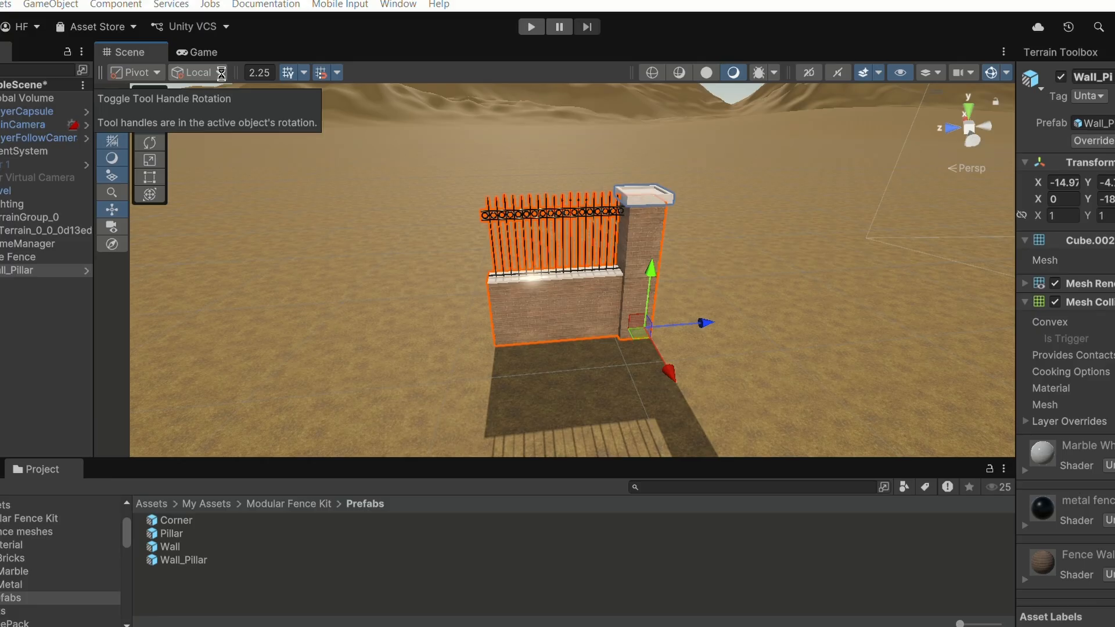
- Turn on grid snapping for moving objects in the scene
left_click(221, 73)
left_click(221, 74)
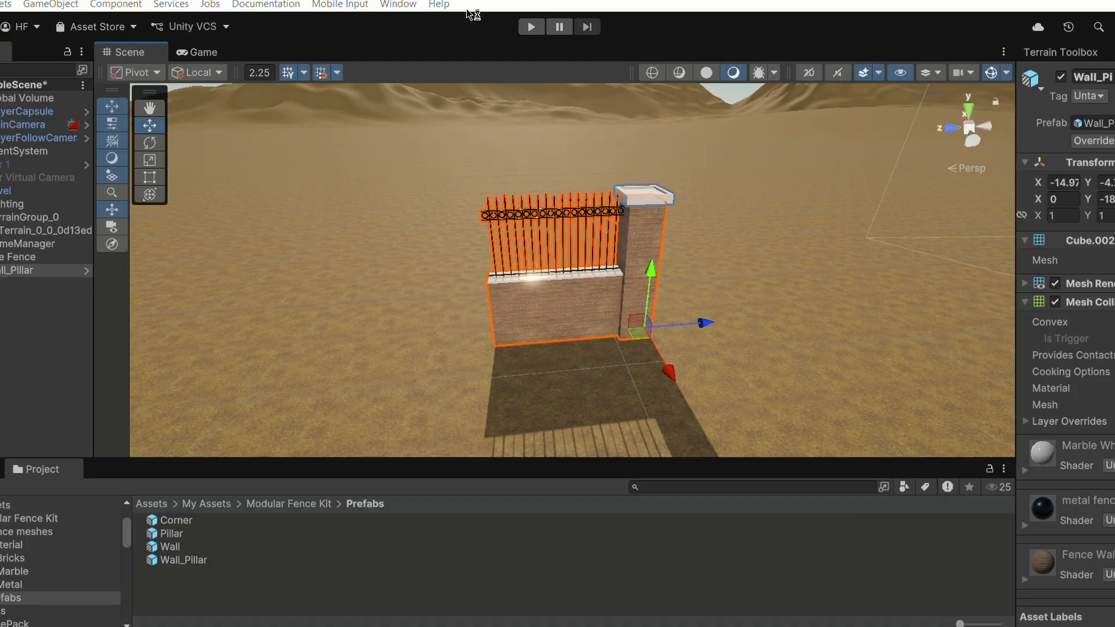
left_click(321, 74)
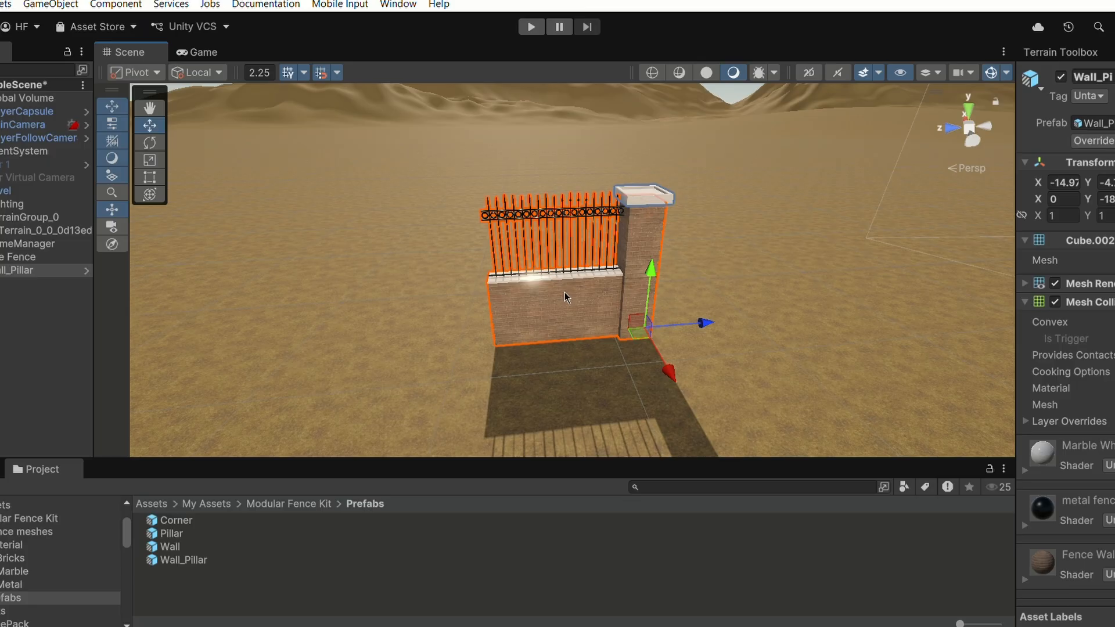
- Duplicate the wall-pillar segment and snap the copy along the fence line next to the original
key("ctrl+d")
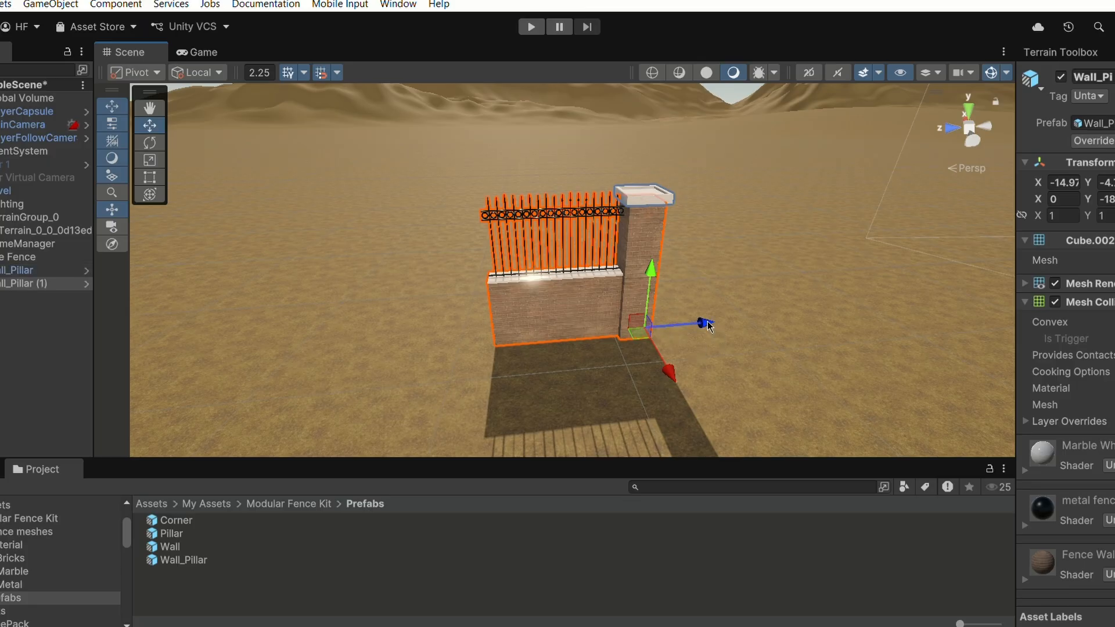
left_click_drag(704, 323, 535, 343)
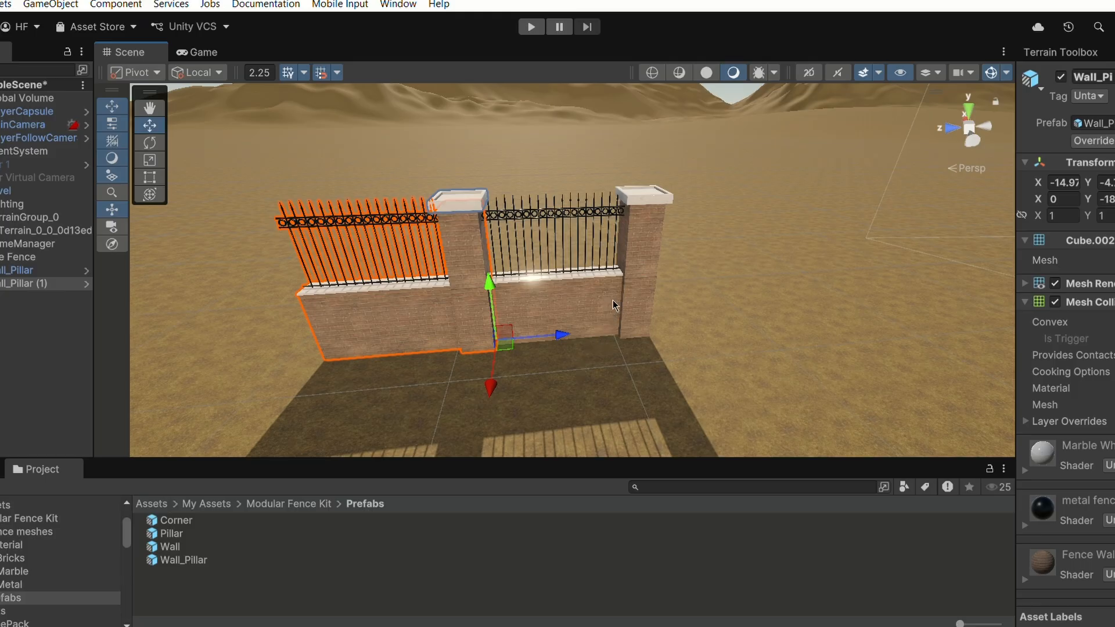
key("ctrl+z")
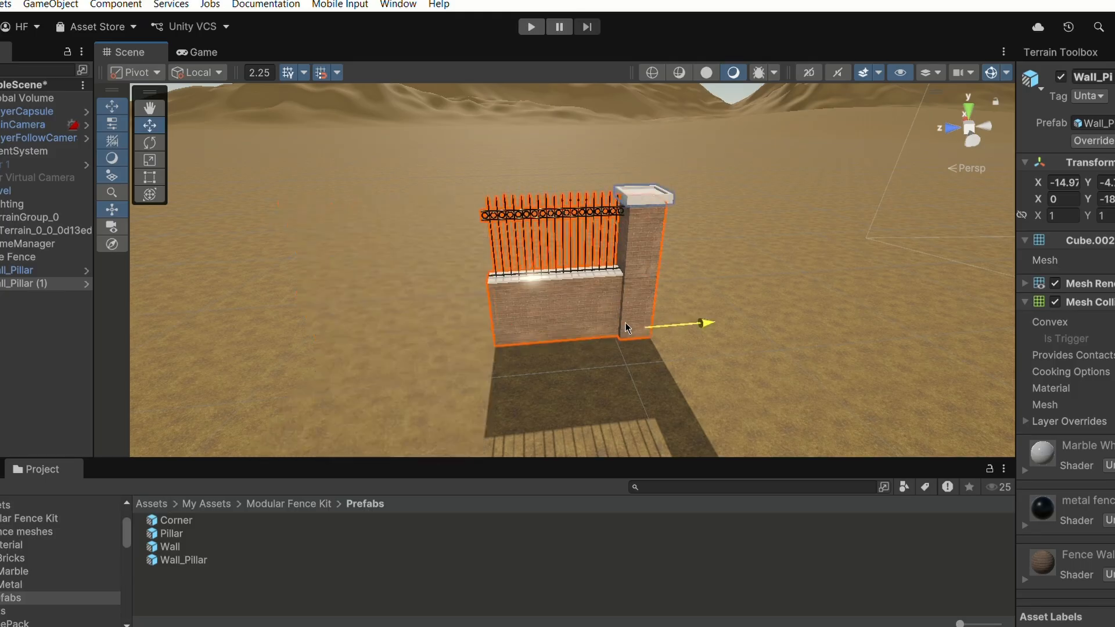
left_click_drag(625, 322, 533, 353)
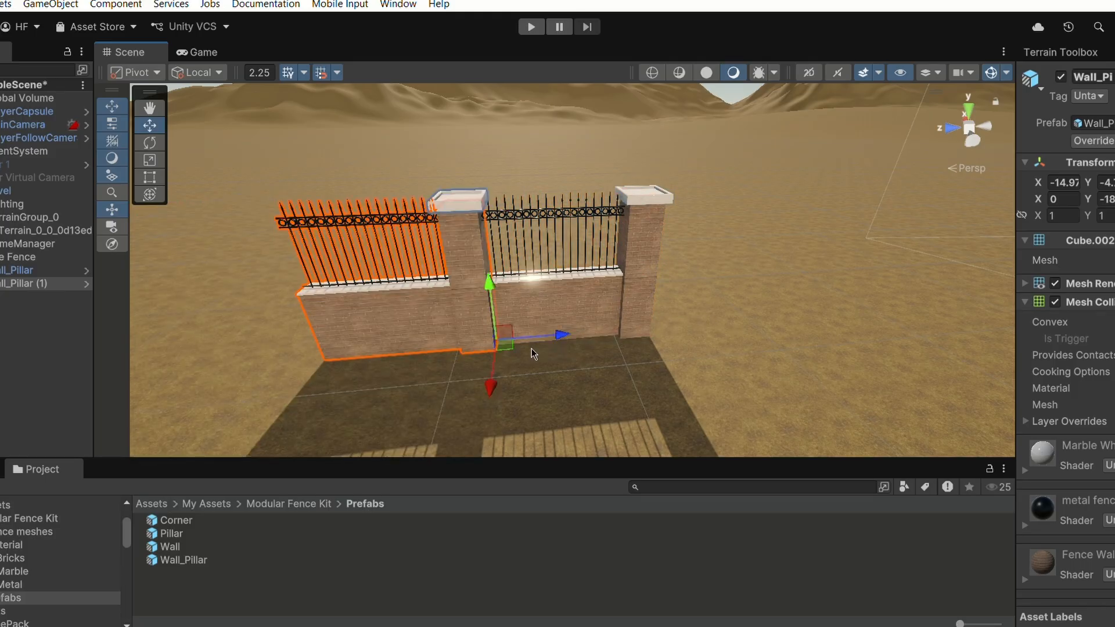
- Duplicate the new segment and snap it one segment further along the fence line
scroll(473, 260, "down", 5)
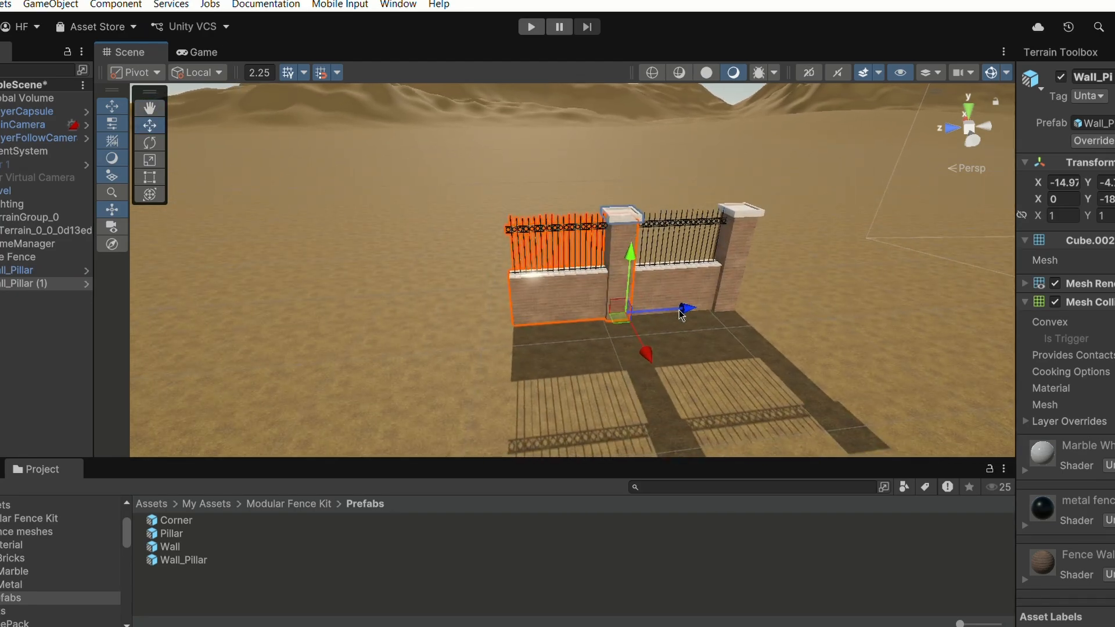
key("ctrl+d")
left_click_drag(681, 312, 529, 316)
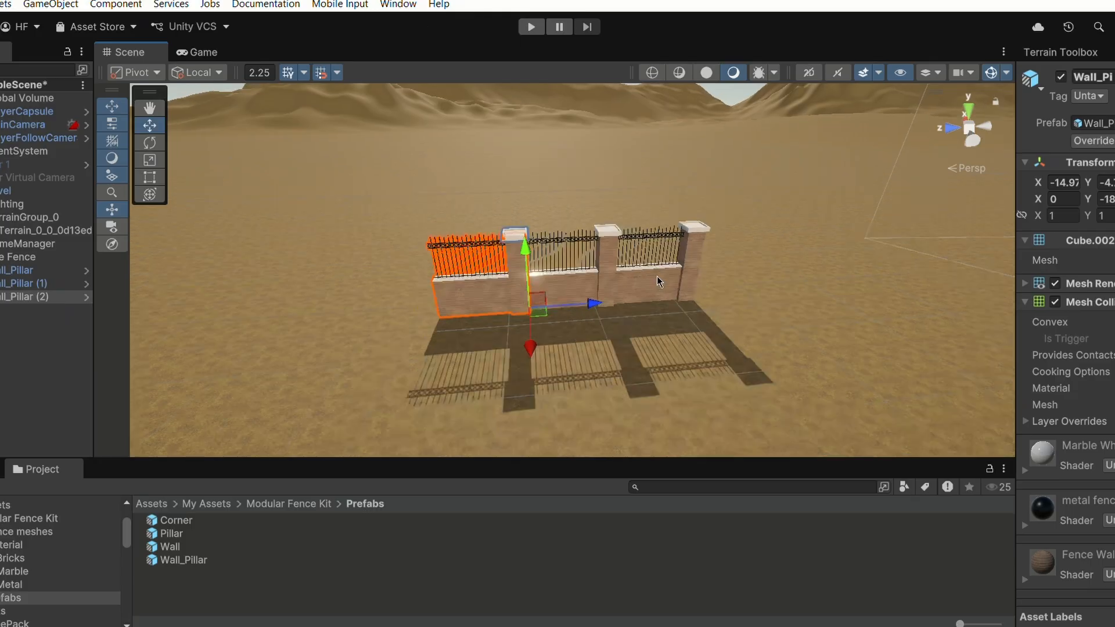
- Select all three fence segments, duplicate them, and snap the copies to extend the fence to six segments
left_click(657, 276)
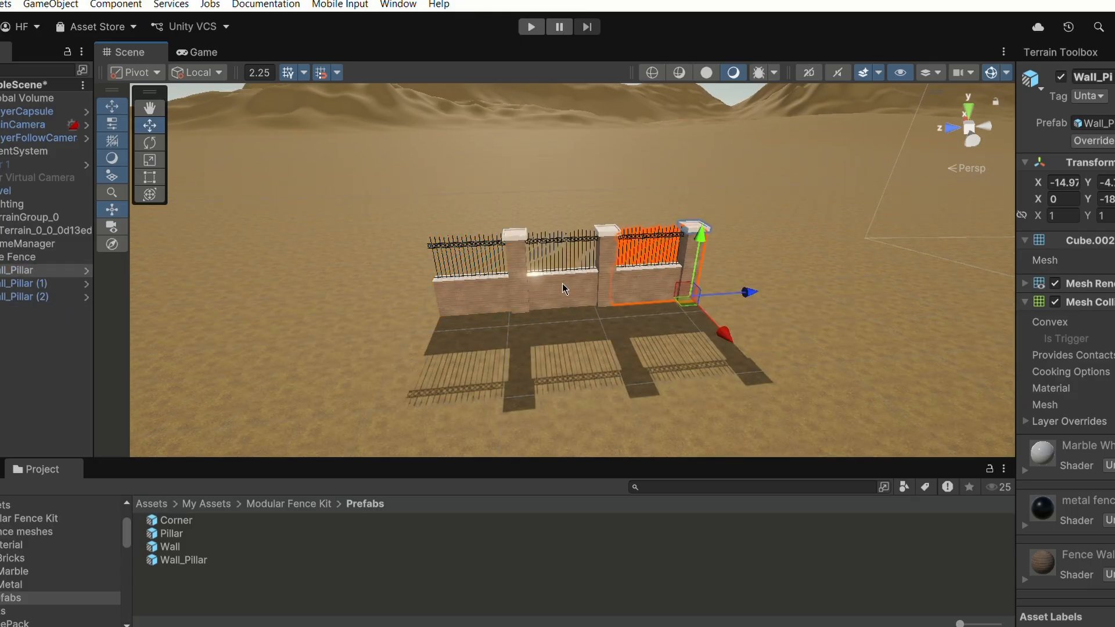
left_click(560, 284)
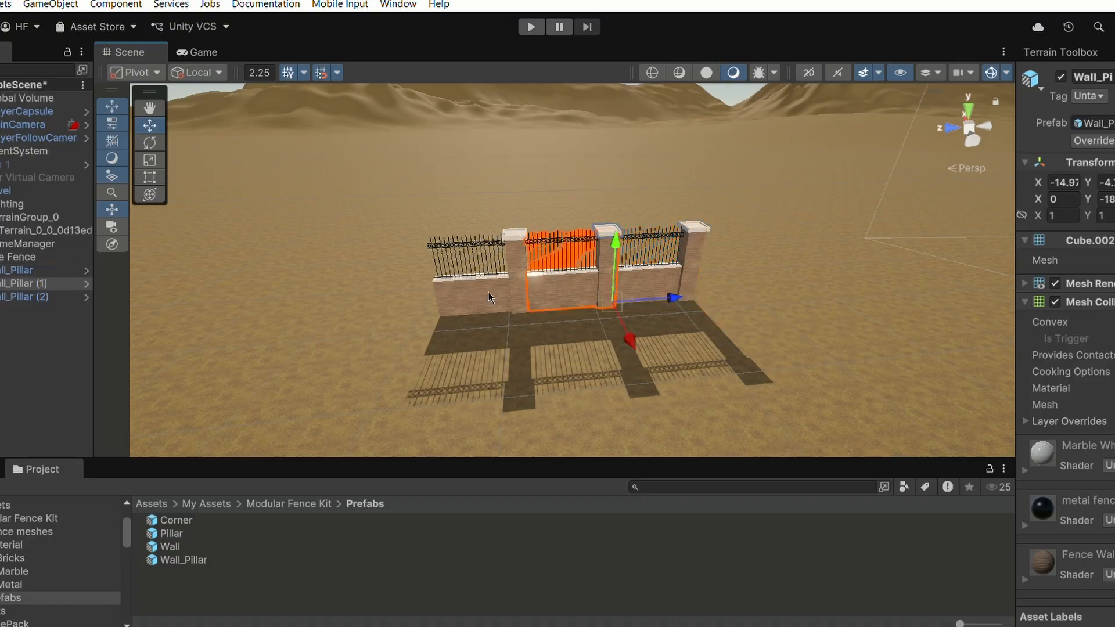
left_click(488, 292, "shift")
left_click(658, 272, "shift")
scroll(458, 283, "down", 2)
left_click_drag(458, 283, 741, 273)
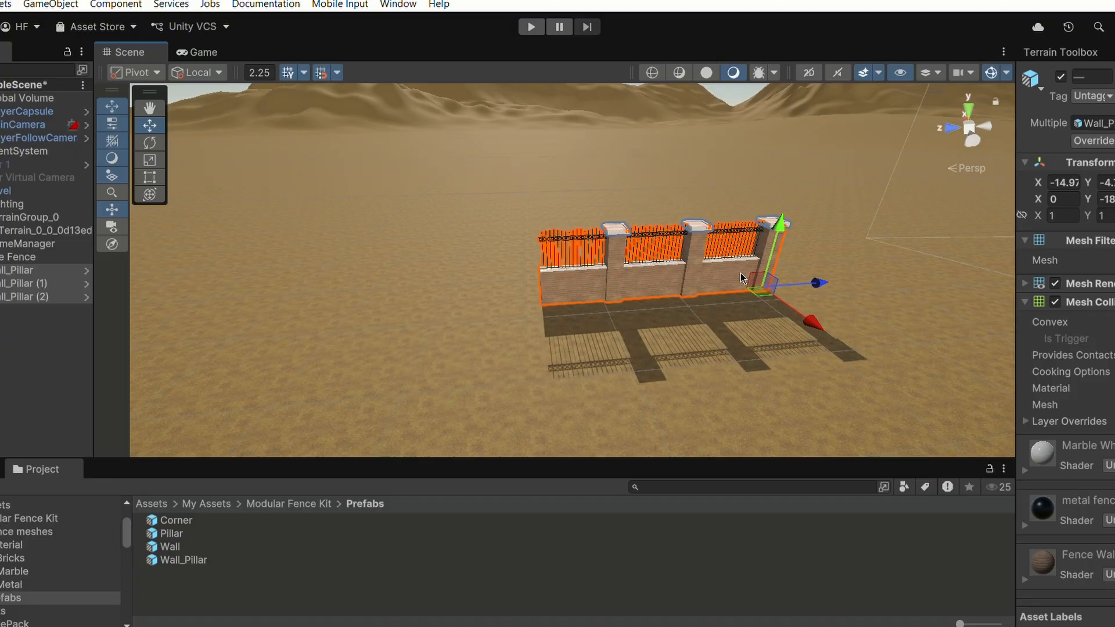
key("ctrl+d")
left_click_drag(824, 283, 648, 329)
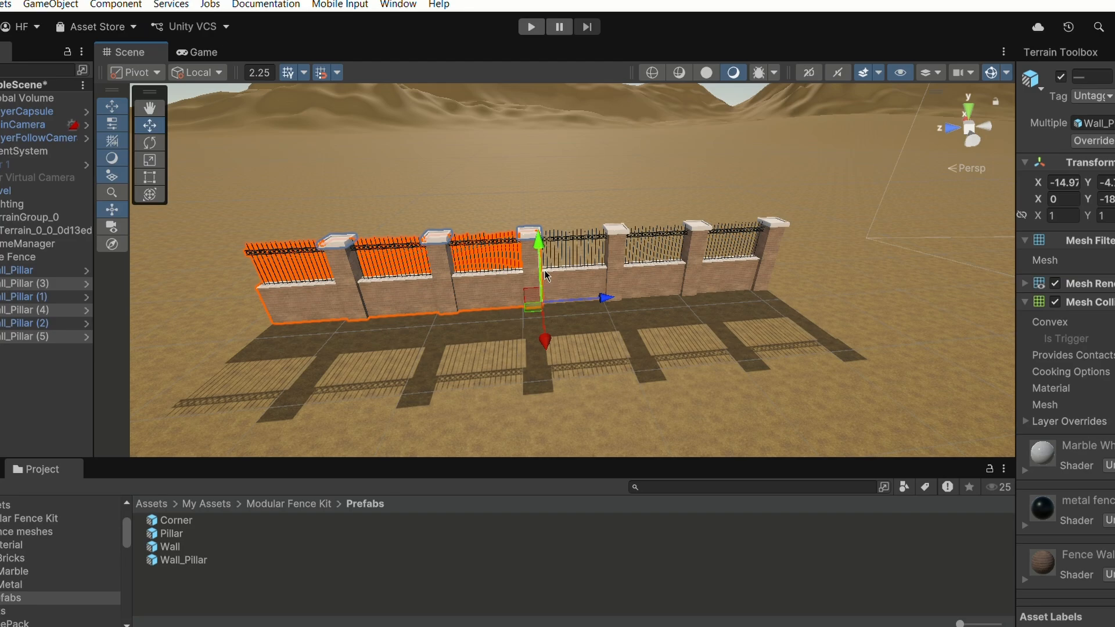
scroll(433, 309, "down", 3)
left_click(492, 341)
scroll(448, 331, "down", 4)
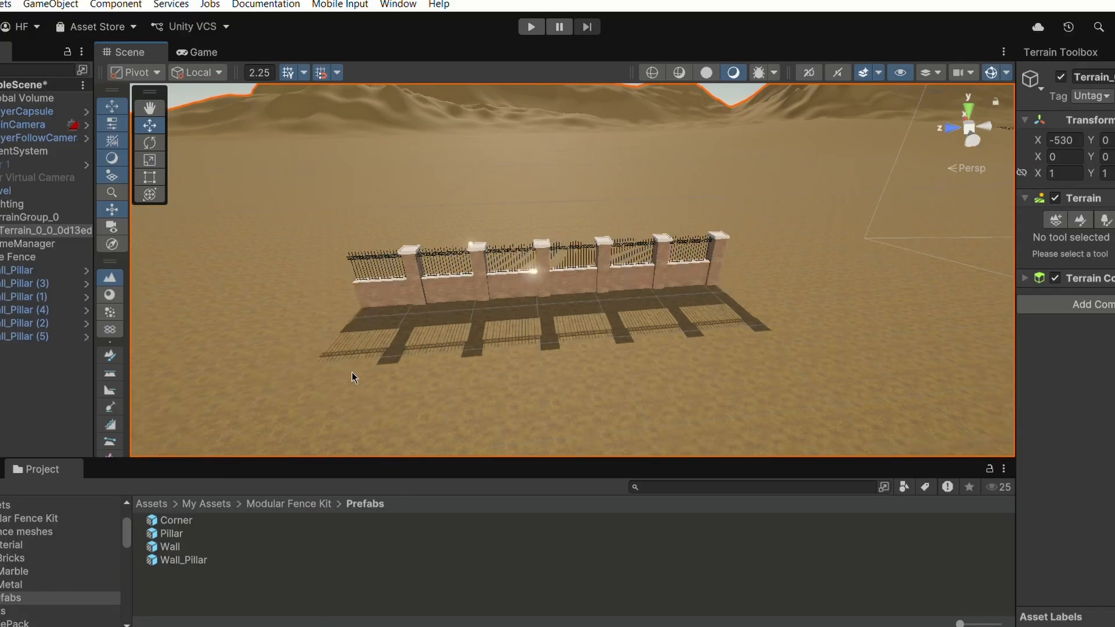
left_click(321, 72)
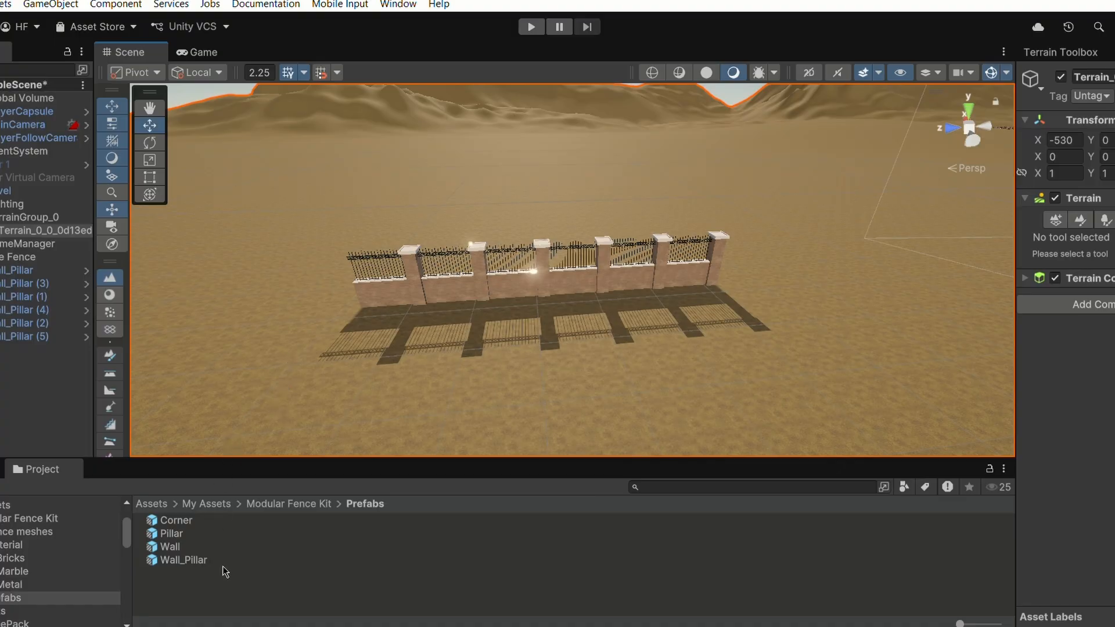
left_click_drag(204, 561, 685, 381)
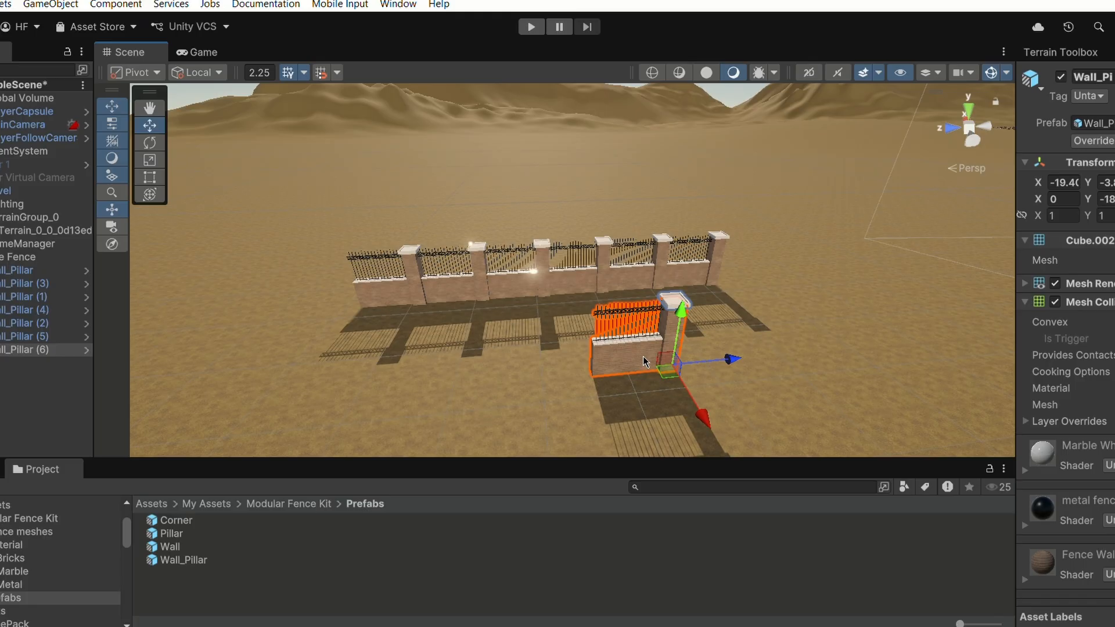
key("ctrl+d")
left_click_drag(726, 359, 642, 375)
scroll(598, 386, "up", 3)
right_click_drag(597, 386, 536, 325)
middle_click_drag(536, 343, 506, 260)
left_click_drag(602, 380, 625, 384)
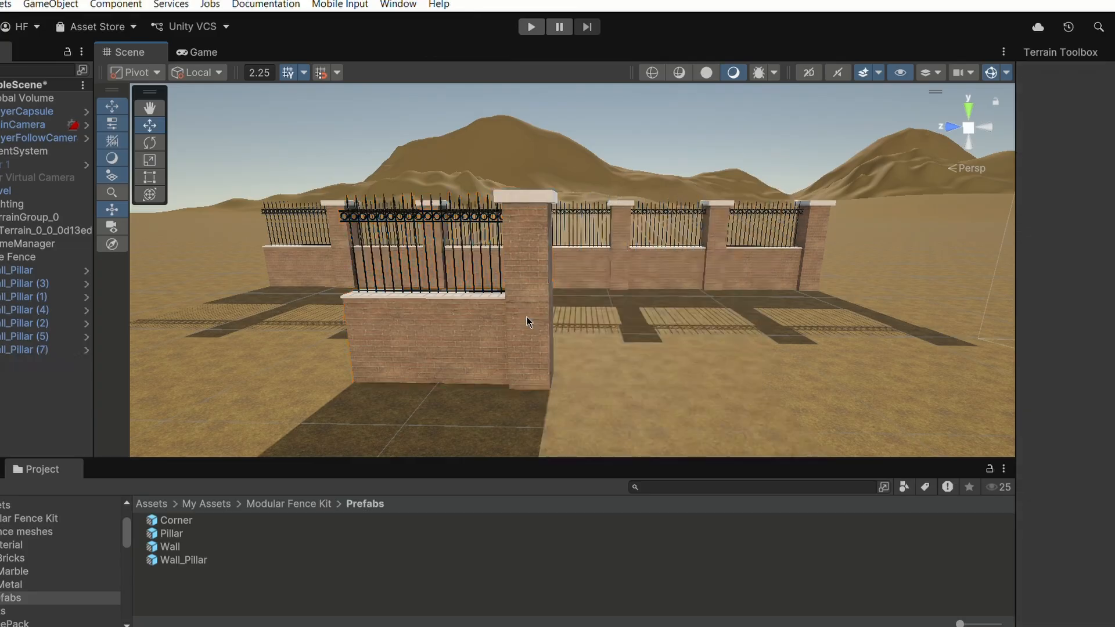
left_click(527, 316)
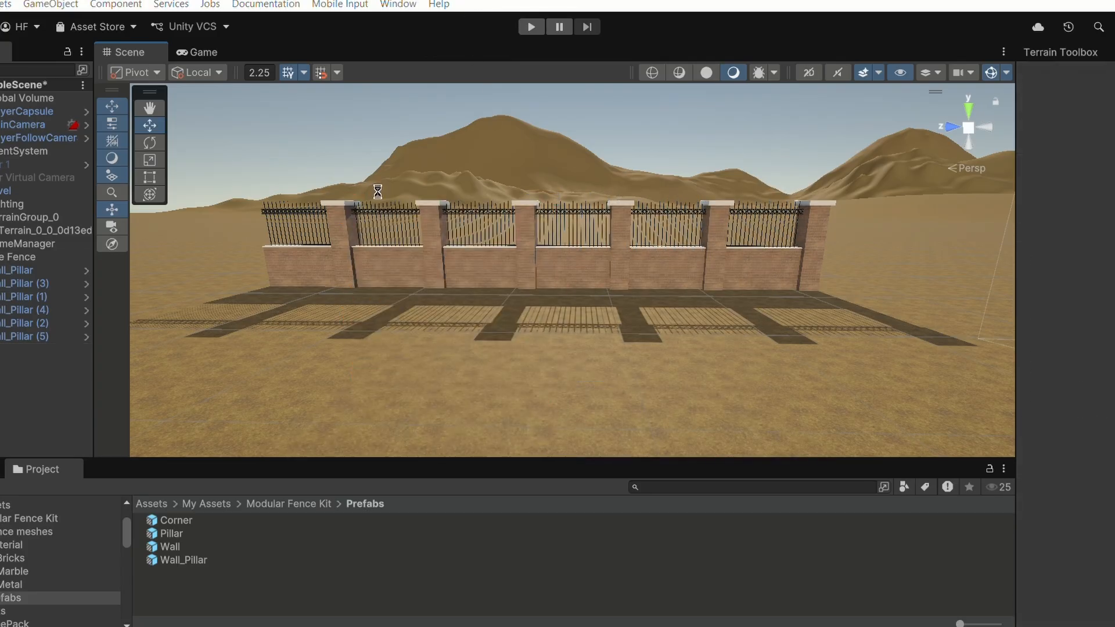
- Open the snapping settings and inspect the rotation snap increment
right_click_drag(376, 188, 424, 242)
middle_click_drag(336, 222, 476, 297)
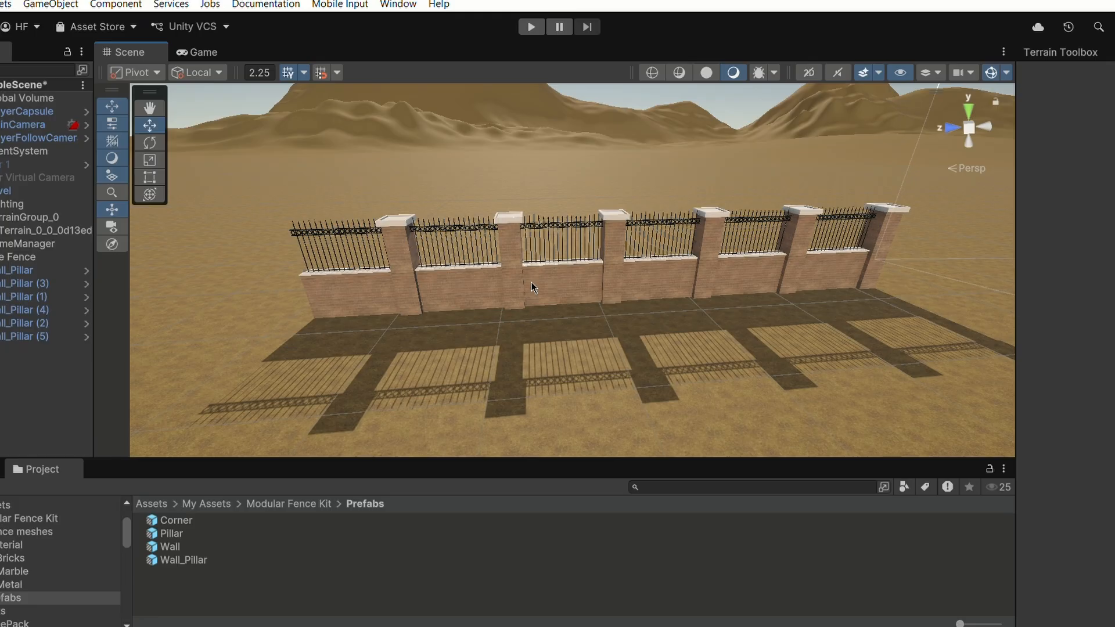
right_click_drag(531, 281, 462, 271)
middle_click_drag(462, 271, 517, 293)
right_click_drag(561, 252, 587, 282)
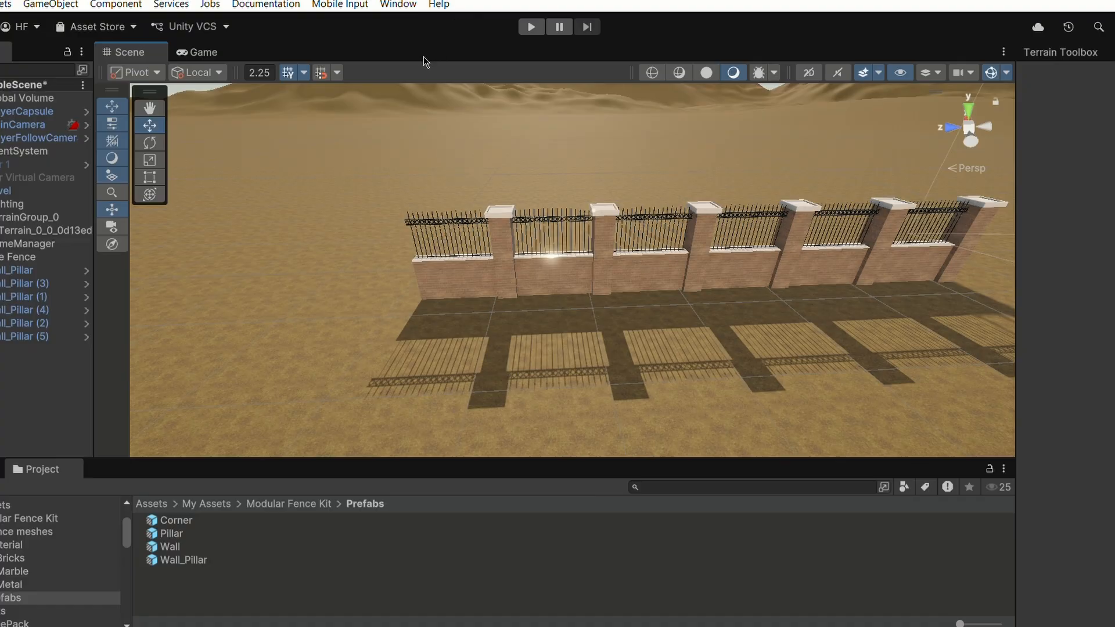
left_click(337, 74)
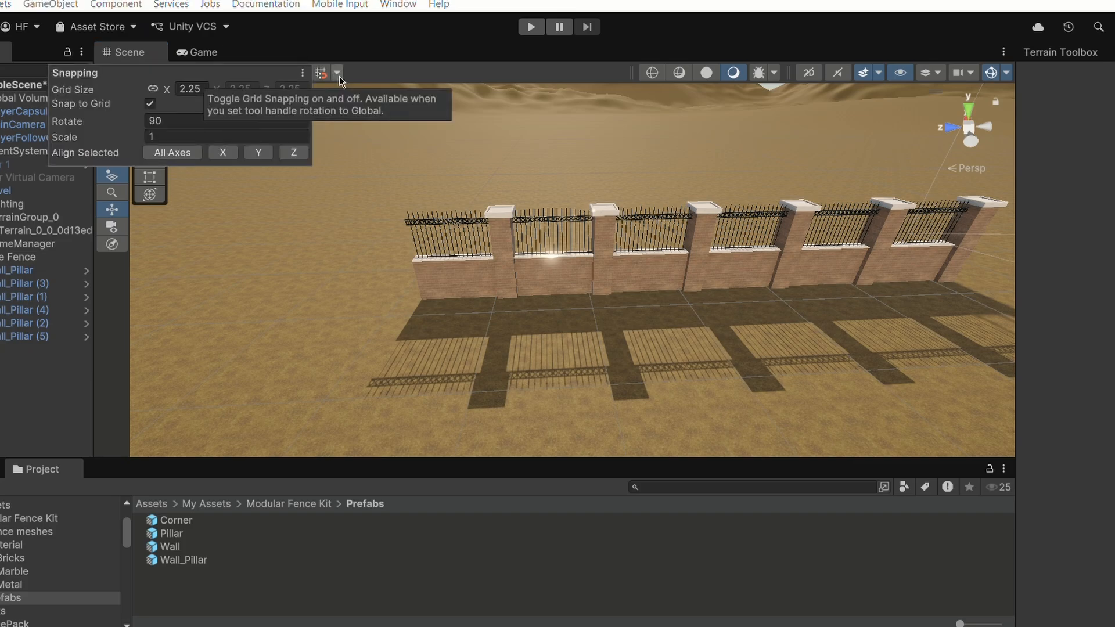
left_click(158, 119)
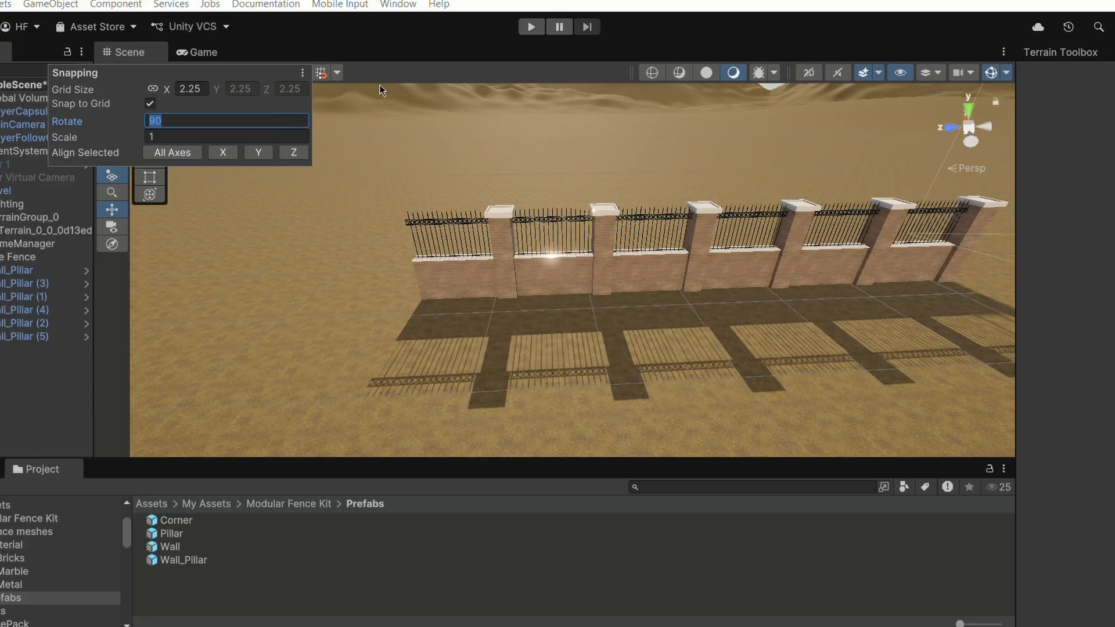
- Duplicate the end fence segment and rotate the copy -90 degrees about Y to start a corner
left_click(436, 264)
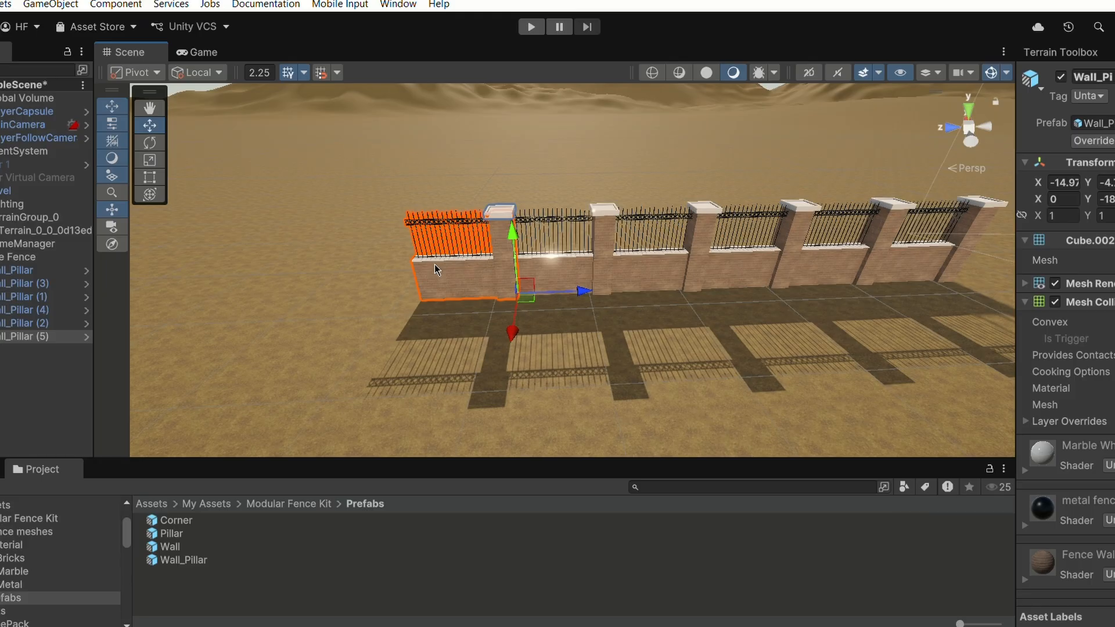
left_click(315, 74)
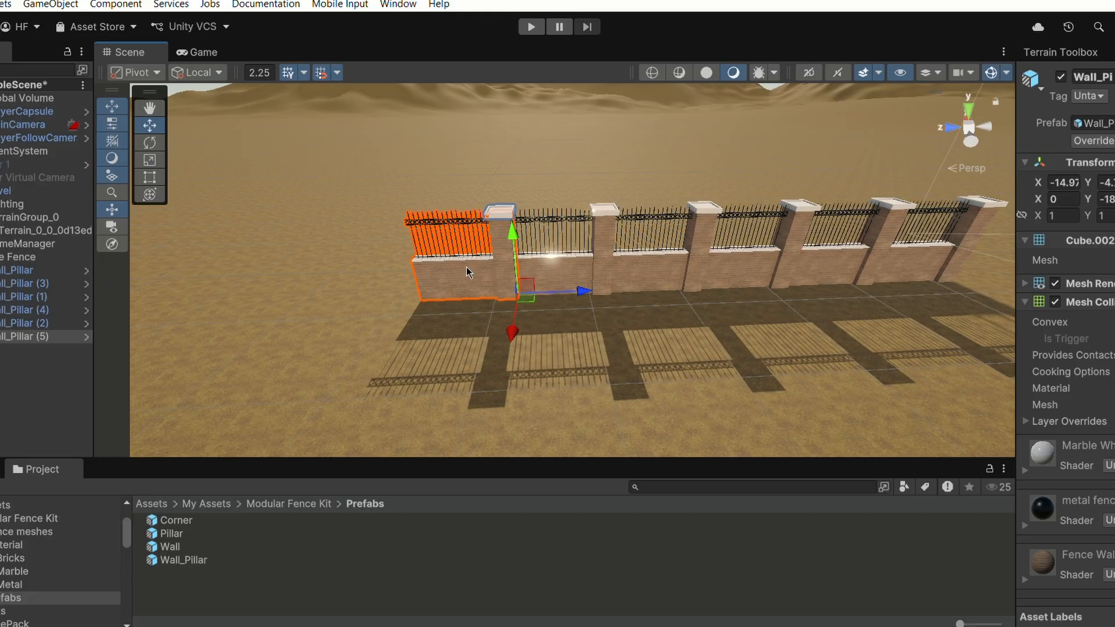
key("ctrl+d")
left_click(150, 142)
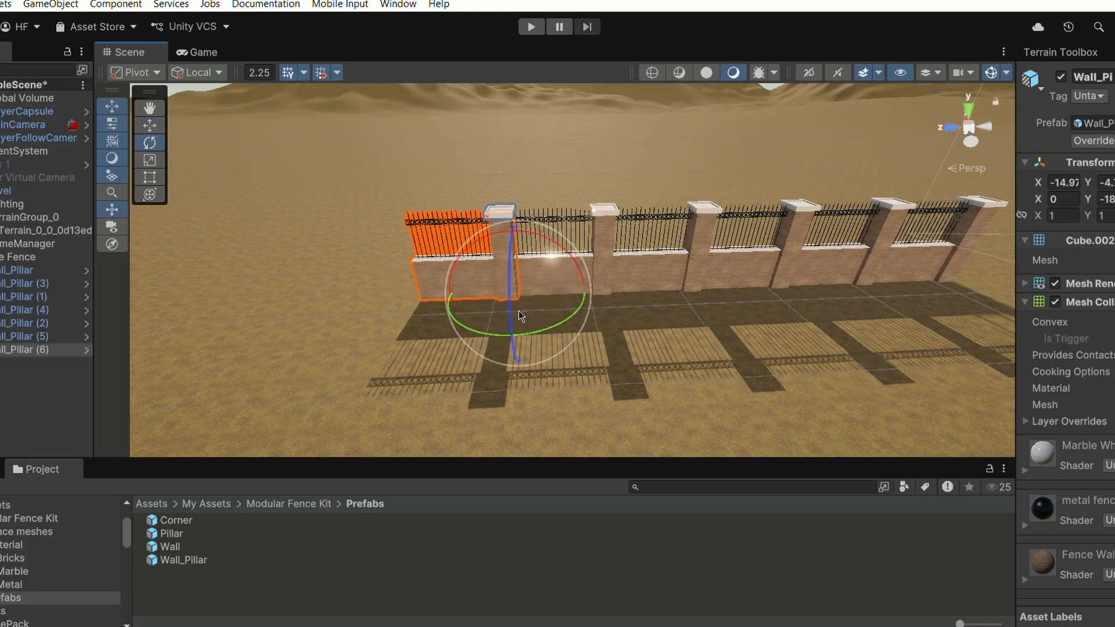
left_click_drag(569, 316, 410, 354)
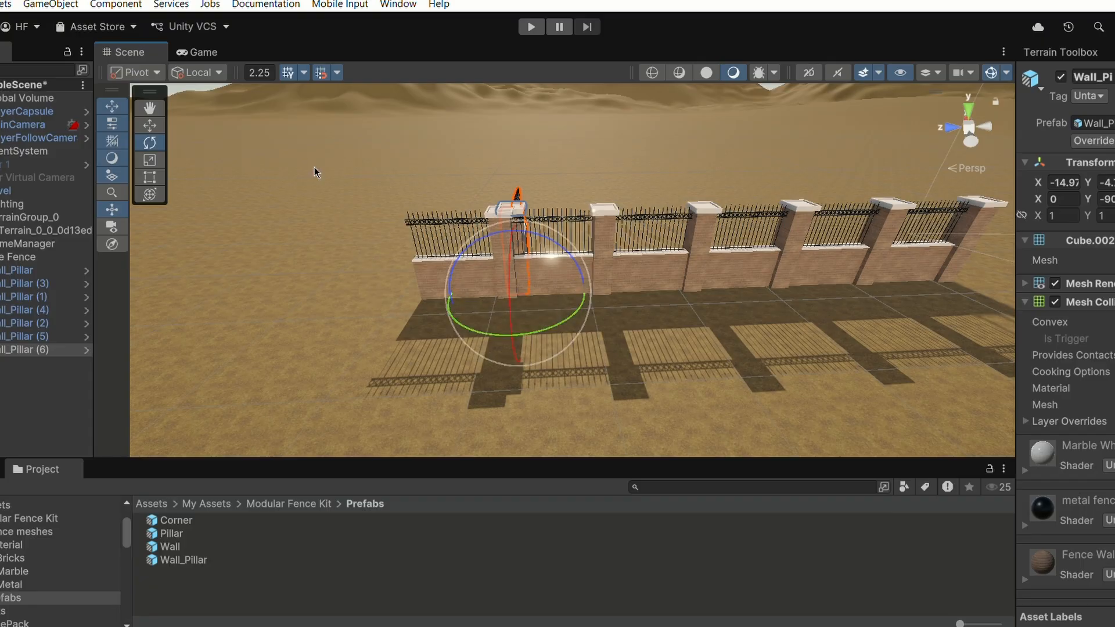
- In top view, move the rotated segment so it joins the fence at its end pillar, forming a corner
middle_click_drag(324, 236, 428, 252)
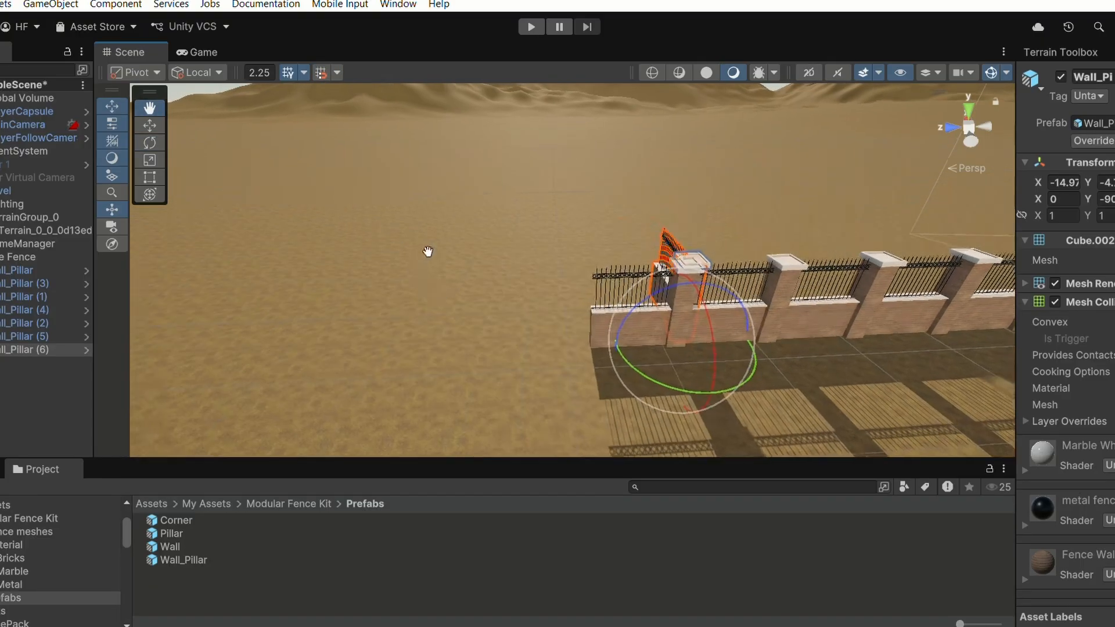
right_click_drag(587, 314, 689, 281)
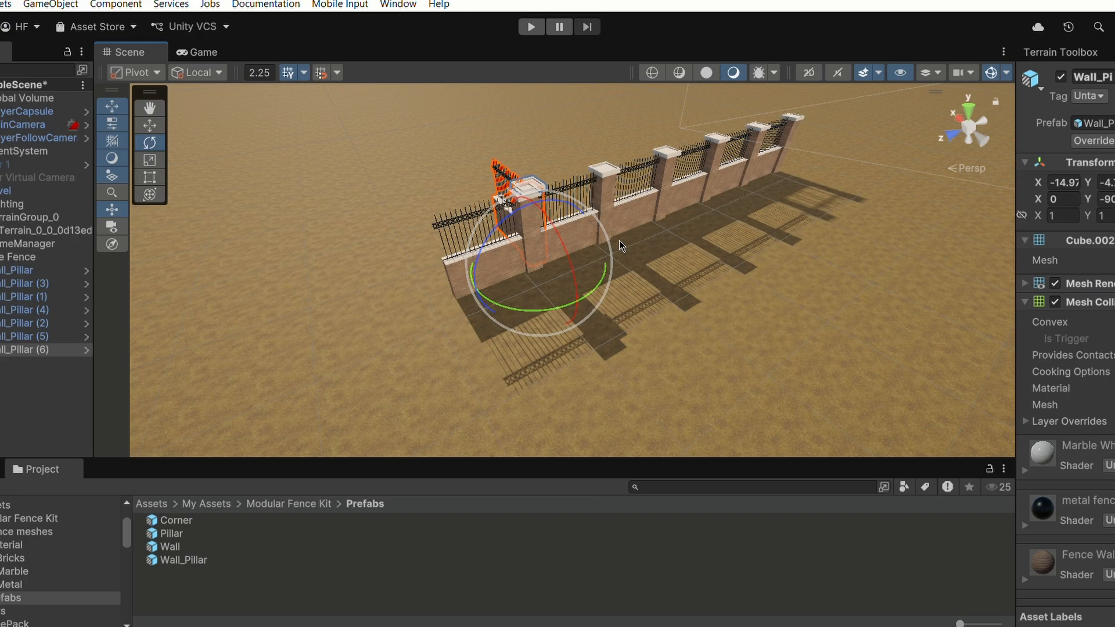
left_click_drag(619, 241, 673, 261, "alt")
middle_click_drag(514, 213, 630, 262)
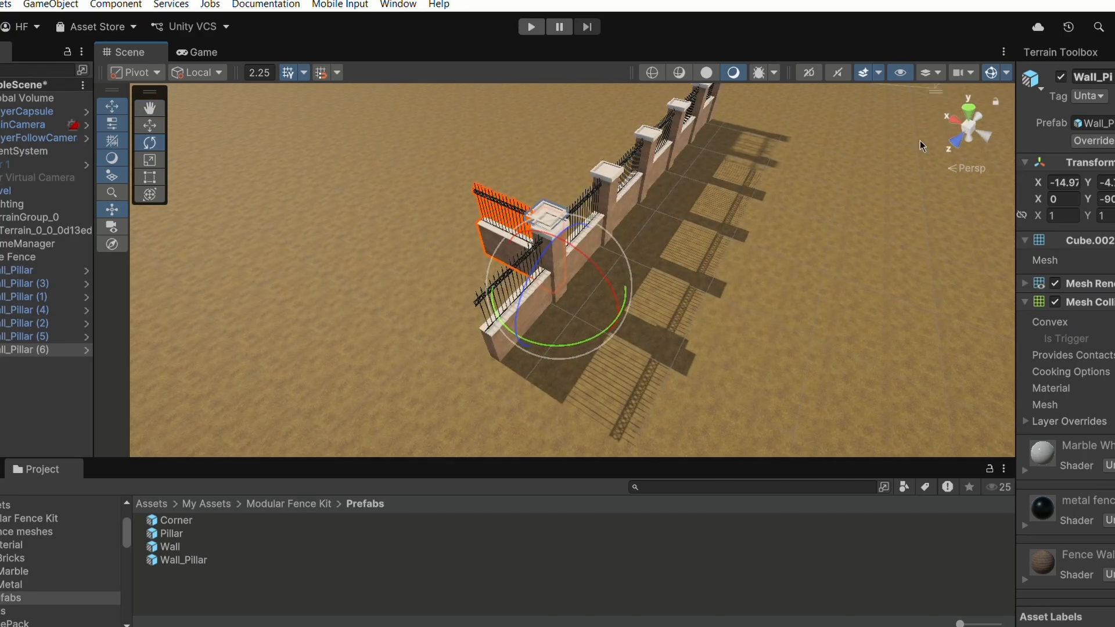
left_click(966, 110)
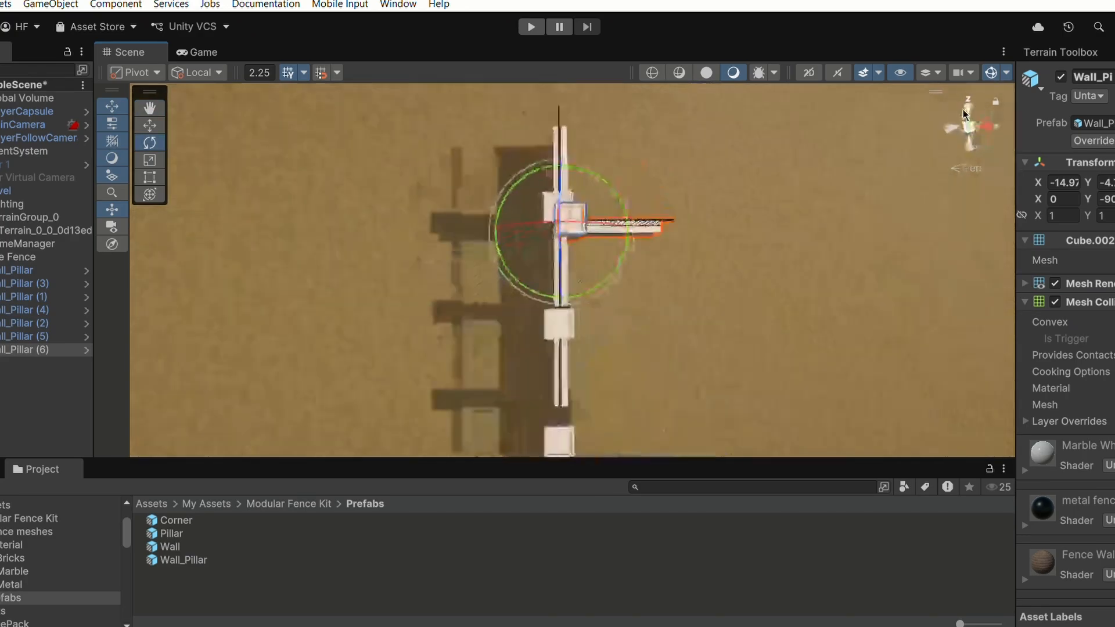
left_click(971, 169)
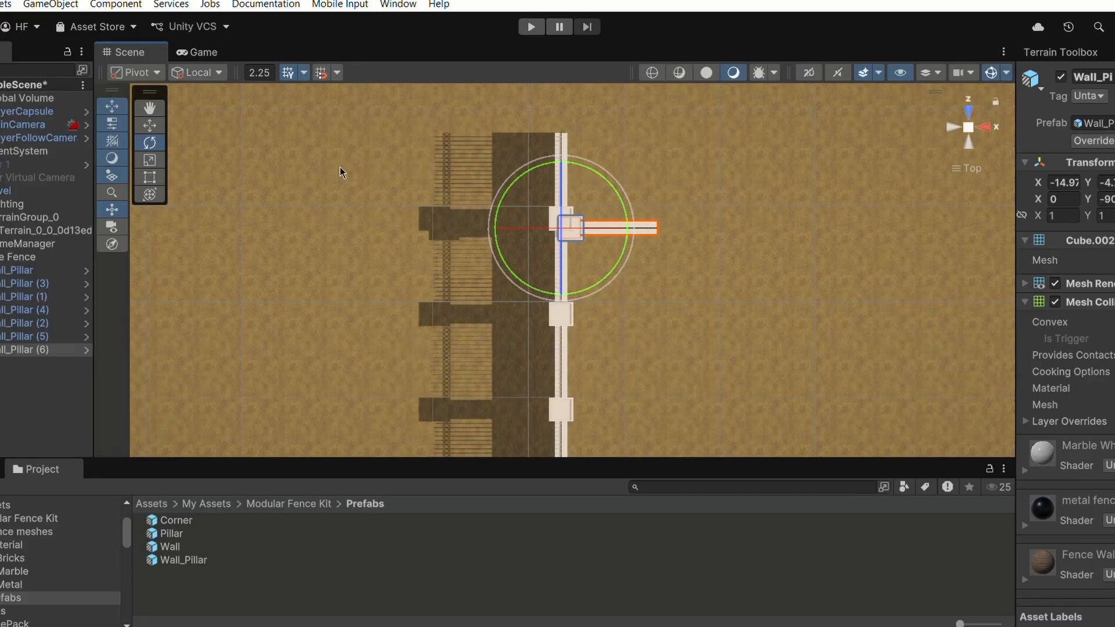
left_click(152, 130)
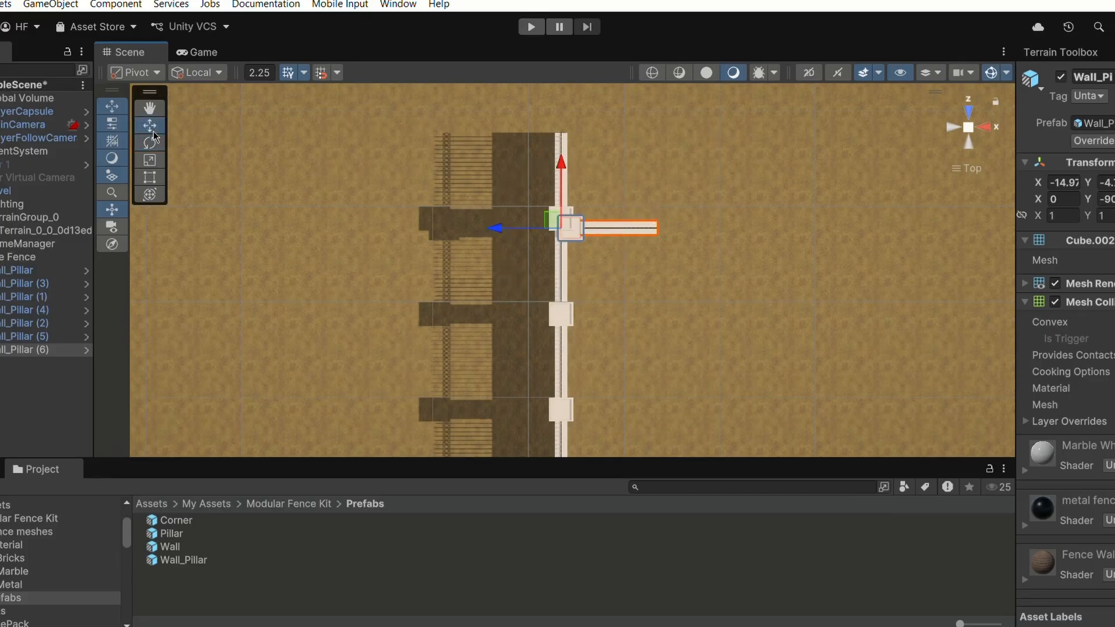
left_click_drag(495, 228, 428, 233)
left_click_drag(462, 179, 476, 102)
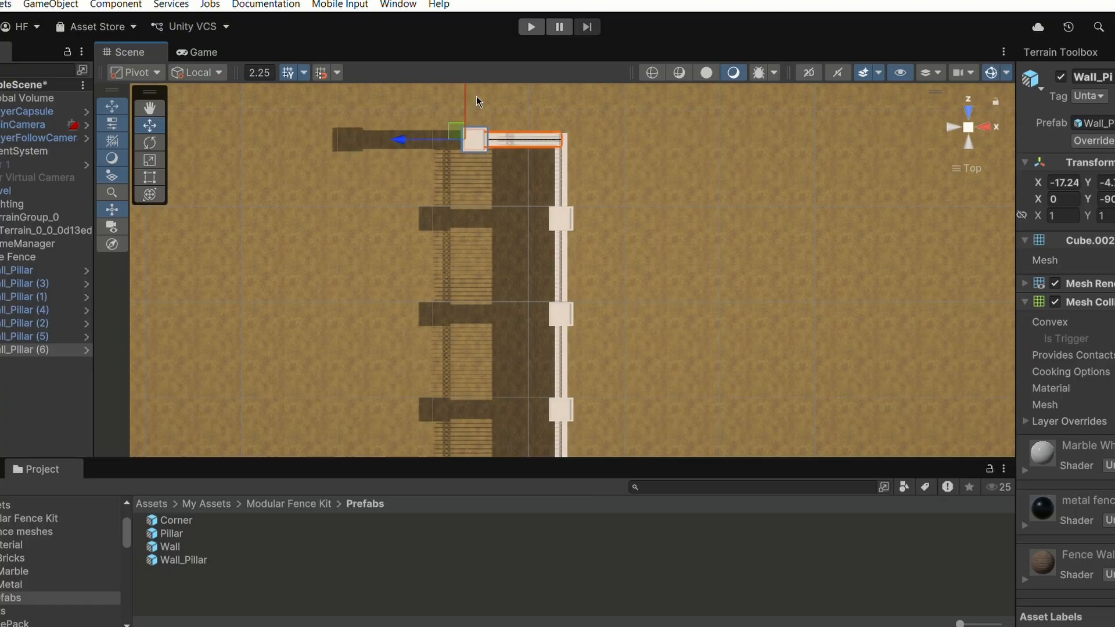
scroll(463, 168, "up", 3)
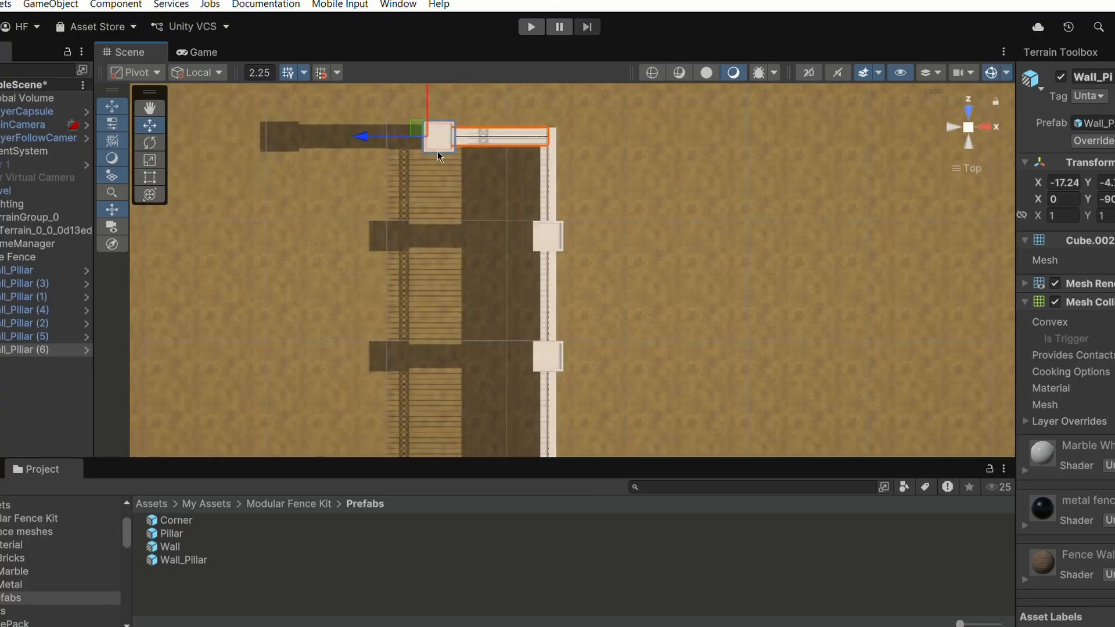
- Slide the rotated corner segment away from the fence end and place a Pillar prefab into the scene at the corner
left_click_drag(401, 161, 661, 287)
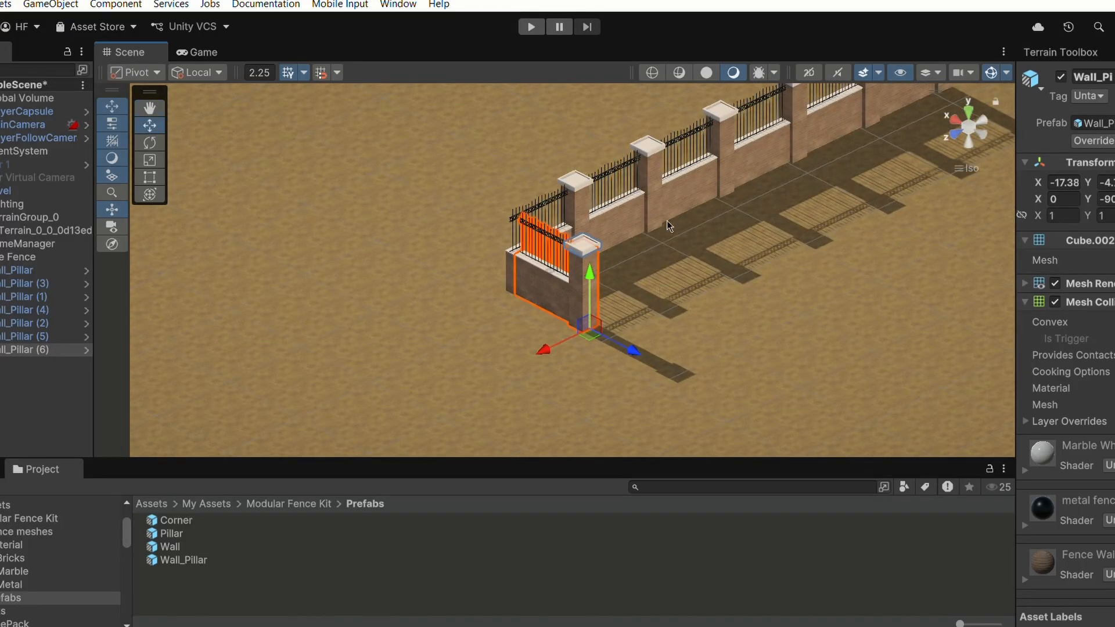
middle_click_drag(667, 220, 668, 262)
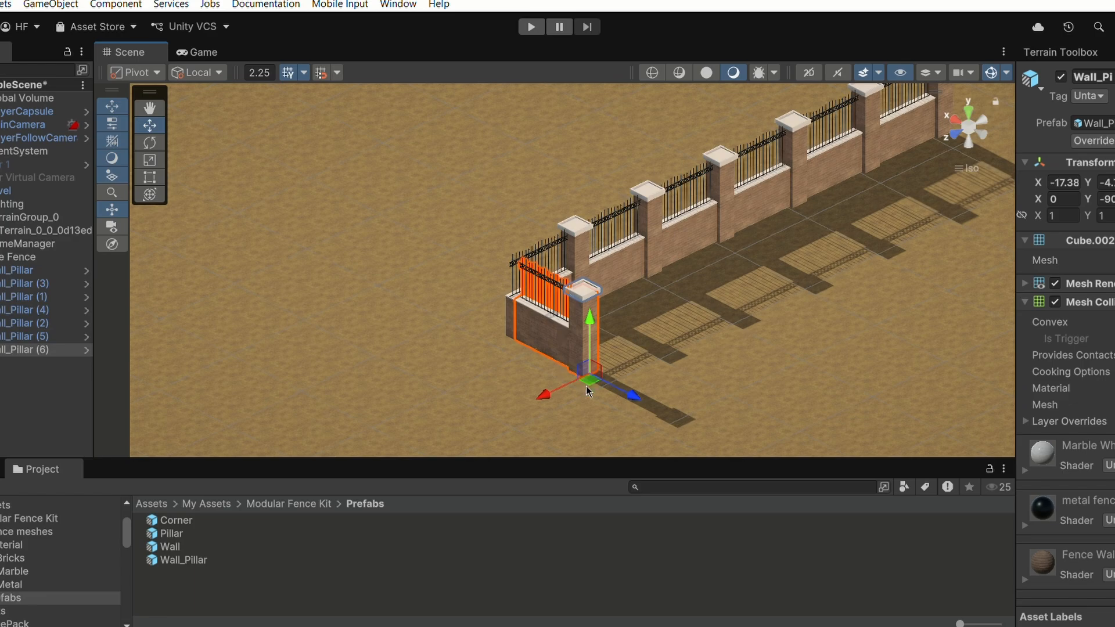
left_click_drag(629, 402, 671, 409)
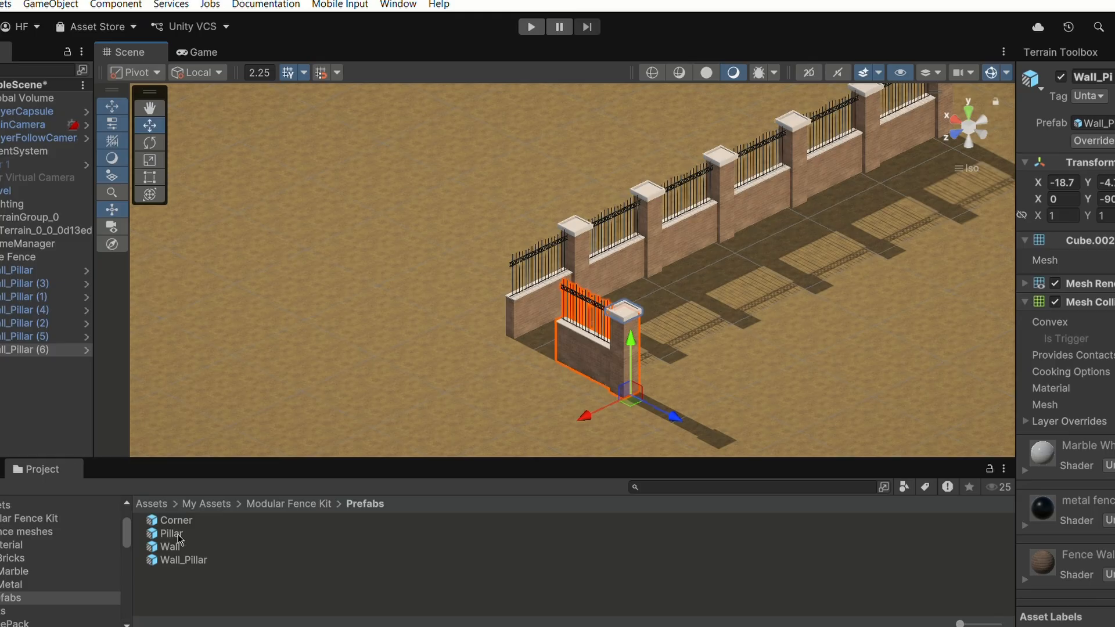
left_click_drag(178, 535, 540, 354)
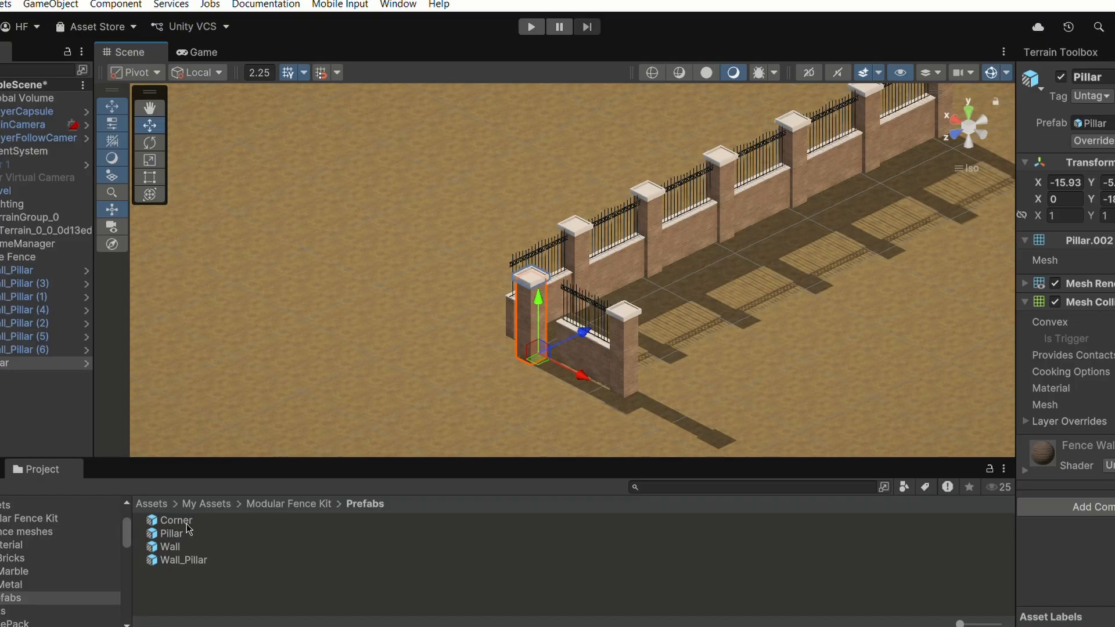
left_click_drag(187, 524, 266, 262)
left_click_drag(170, 549, 284, 346)
right_click_drag(369, 340, 315, 325)
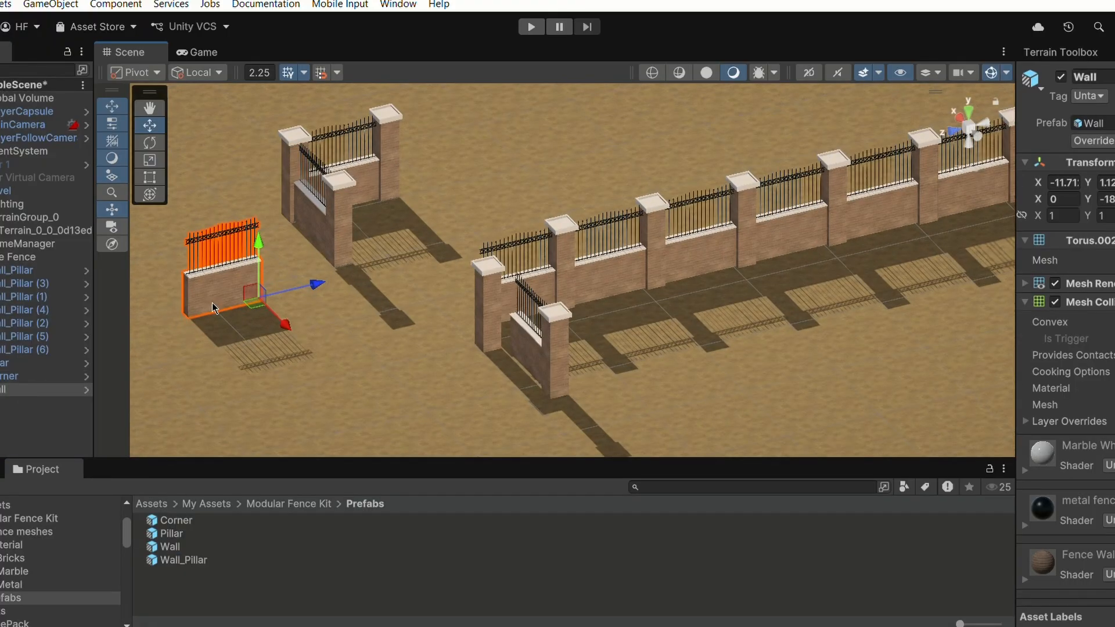
middle_click_drag(213, 303, 398, 295)
scroll(400, 295, "up", 6)
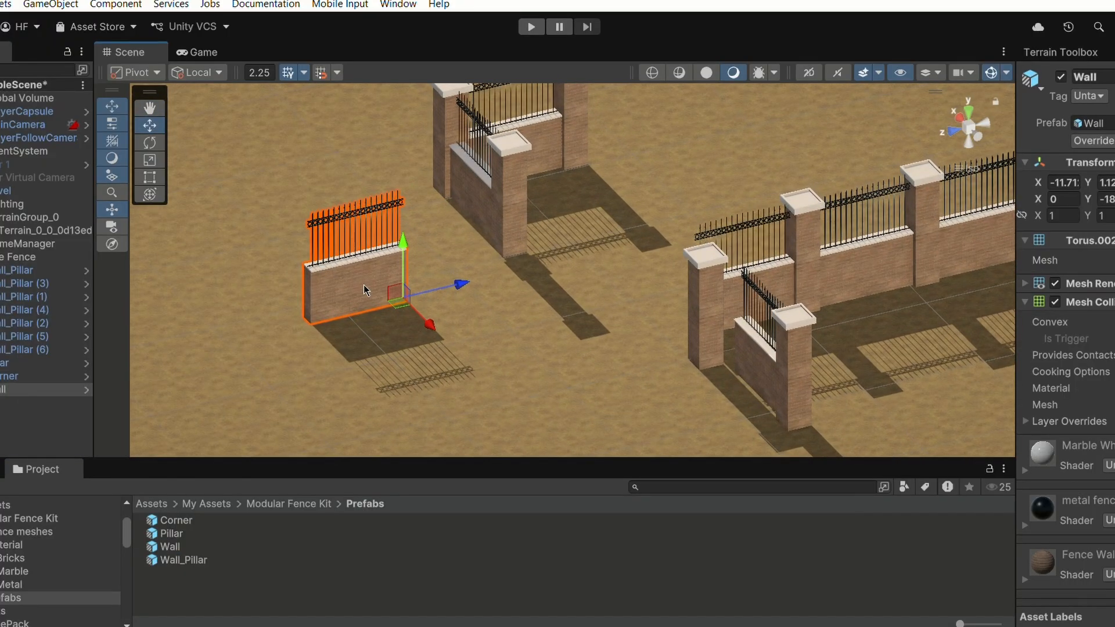
key("ctrl+d")
left_click_drag(454, 286, 367, 305)
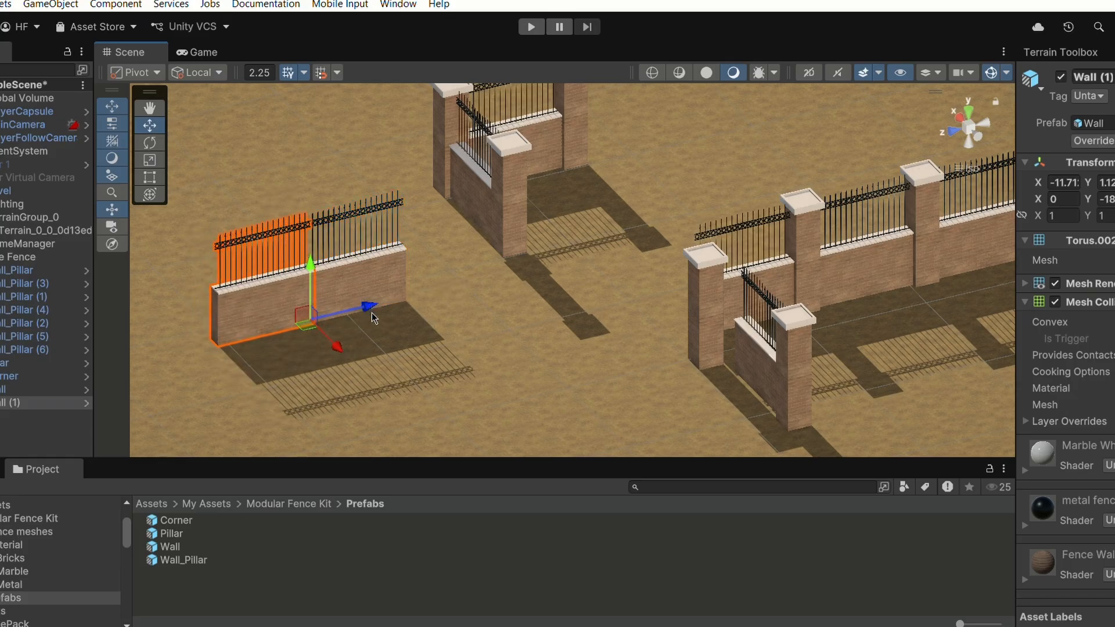
right_click_drag(339, 303, 347, 303)
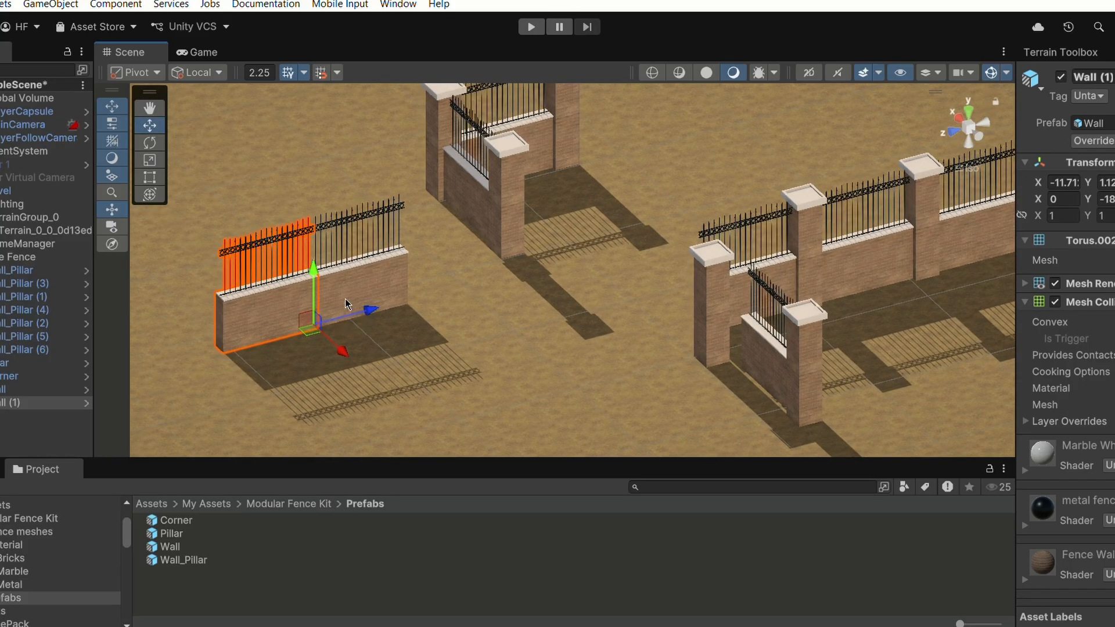
key("Delete")
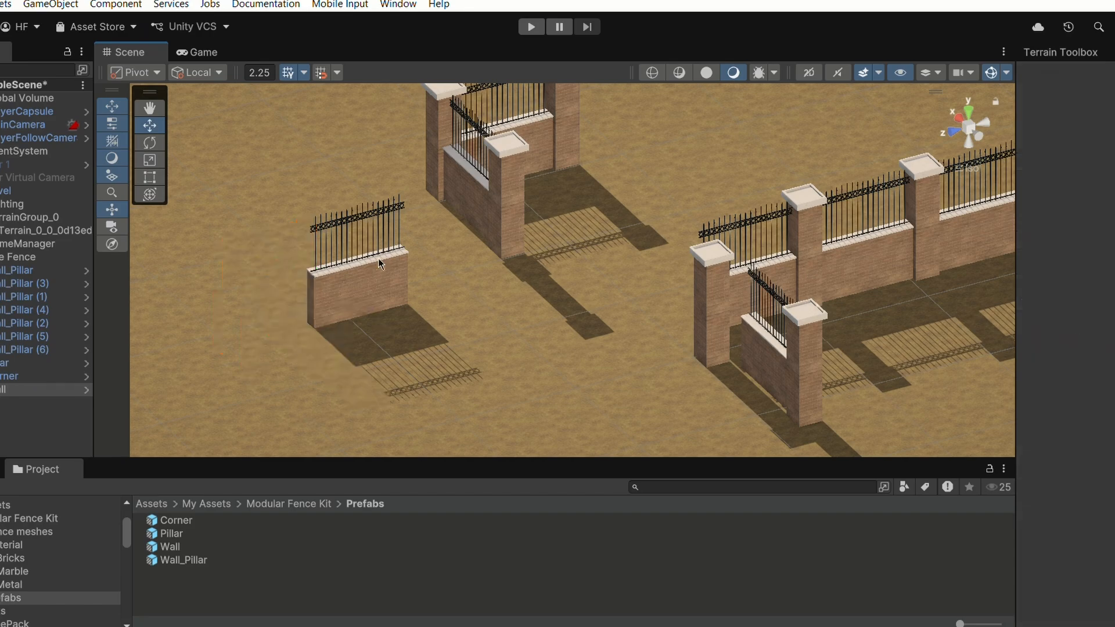
right_click_drag(378, 258, 410, 229)
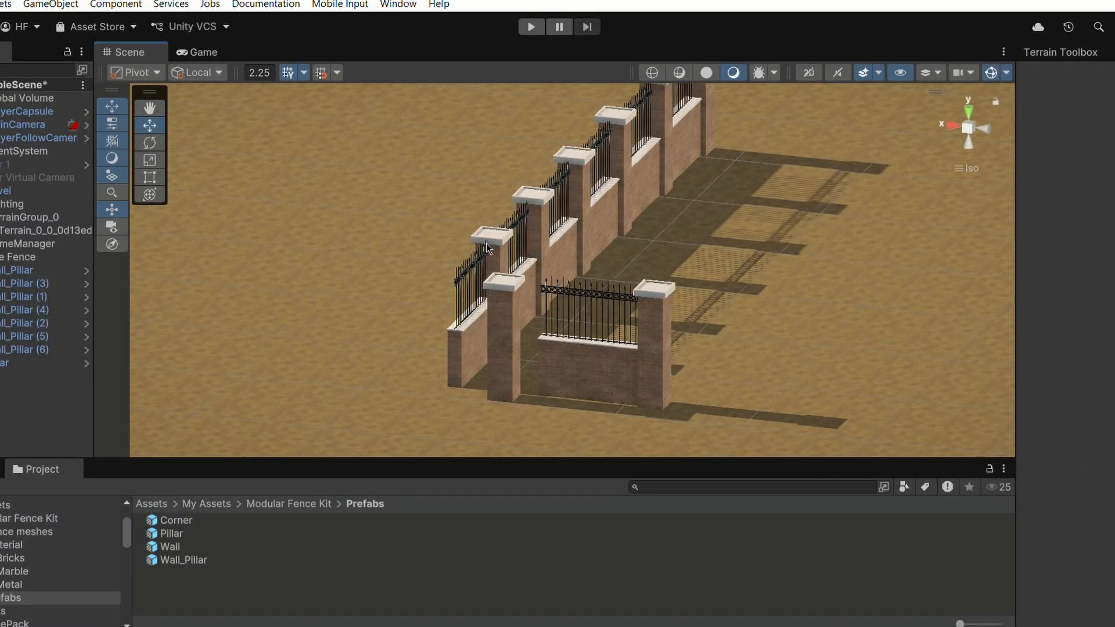
- Move the Pillar along its axis, checking in top view, so it sits at the corner between the two fence runs
left_click(552, 384)
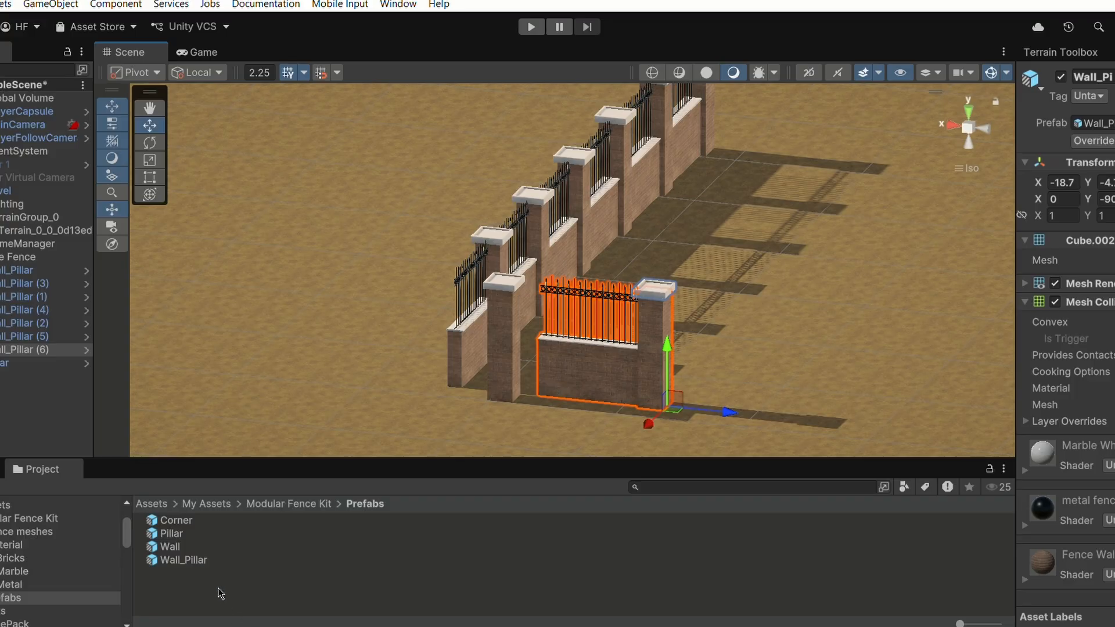
middle_click_drag(432, 352, 378, 378)
right_click_drag(378, 378, 318, 405)
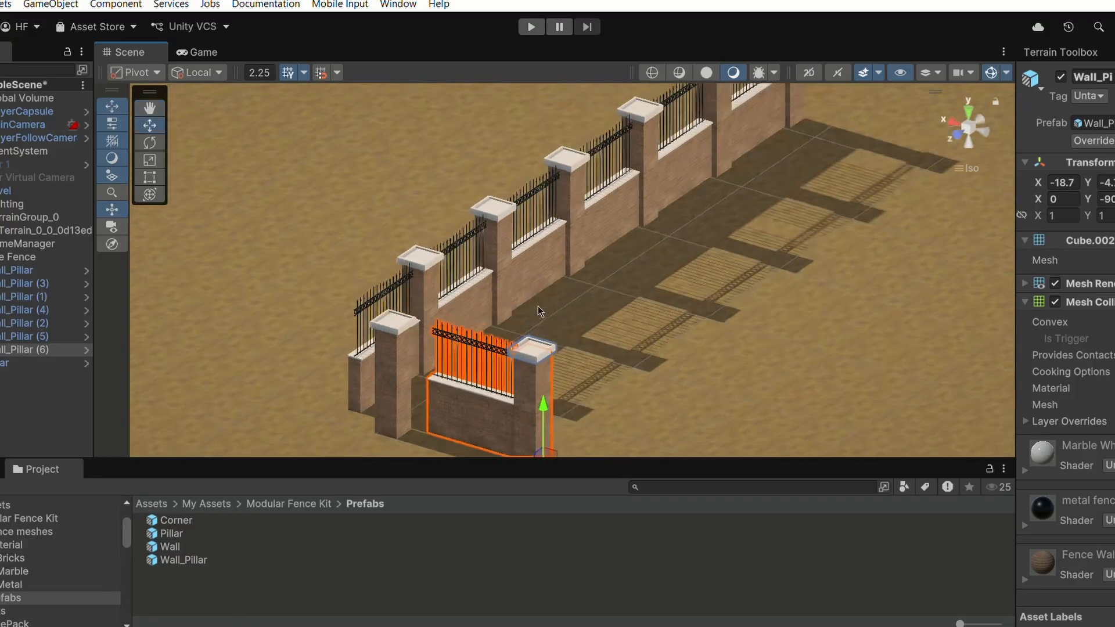
middle_click_drag(425, 285, 529, 208)
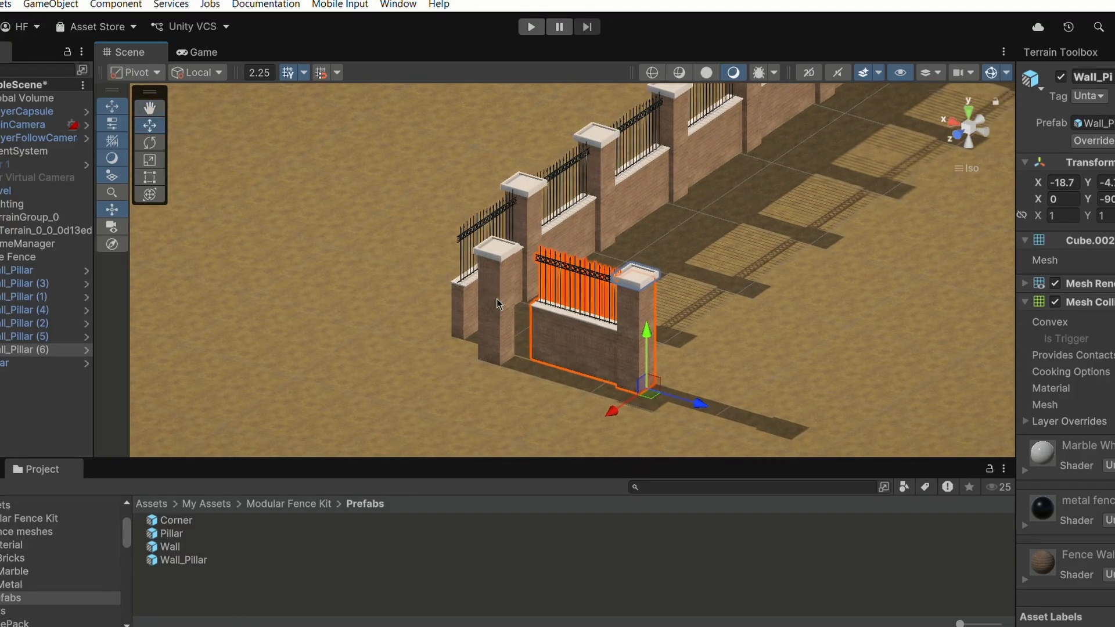
scroll(488, 283, "up", 1)
left_click(487, 281)
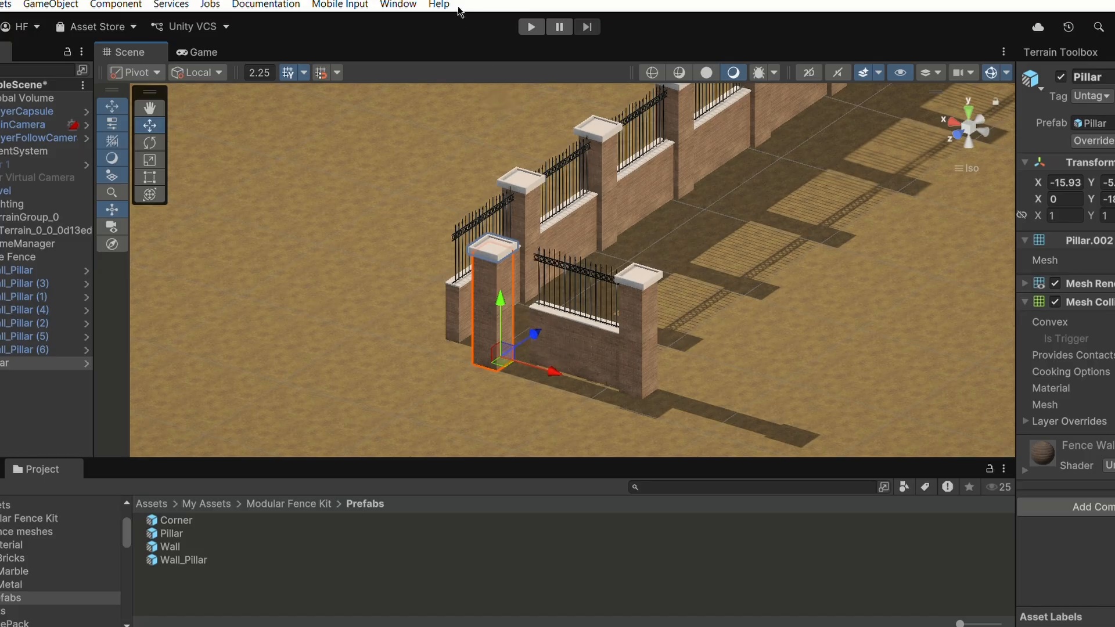
right_click_drag(646, 232, 539, 317)
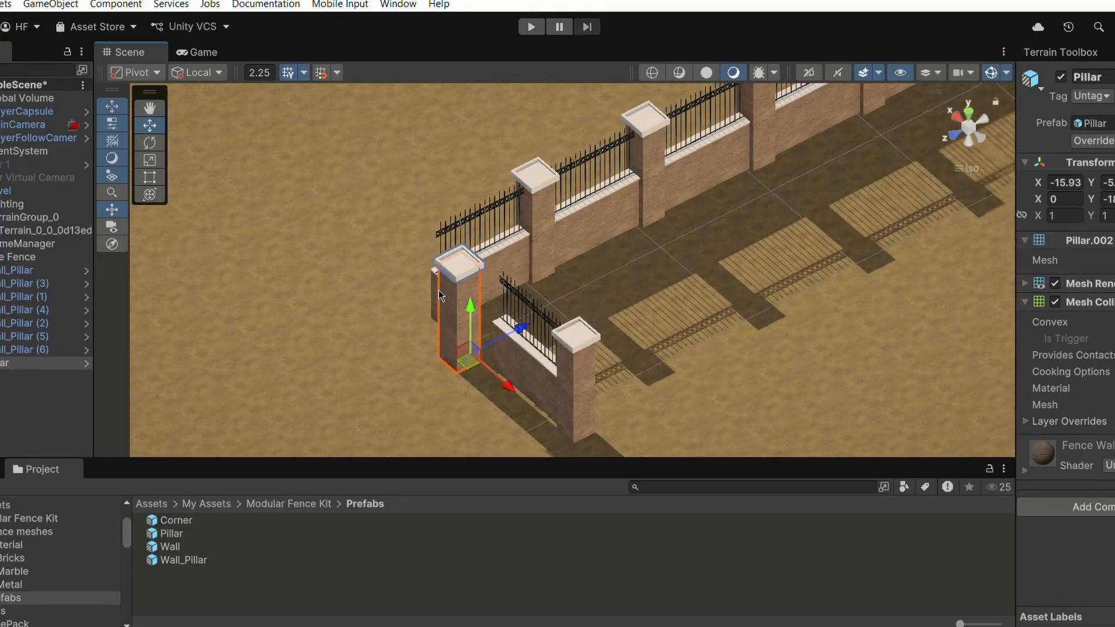
left_click_drag(504, 387, 463, 358)
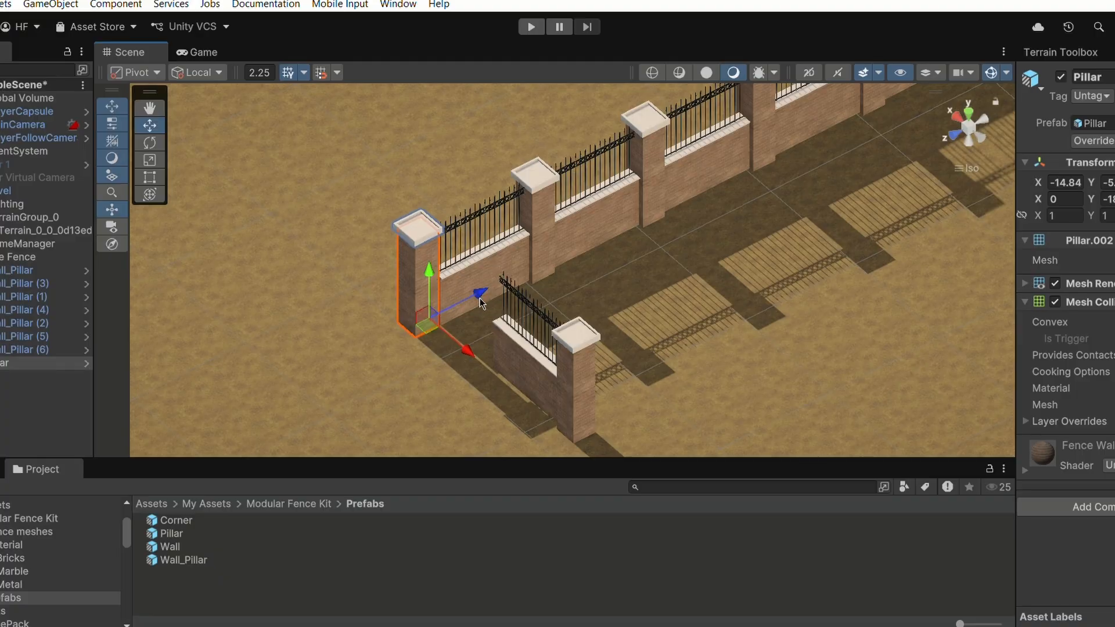
left_click(967, 124)
left_click(968, 100)
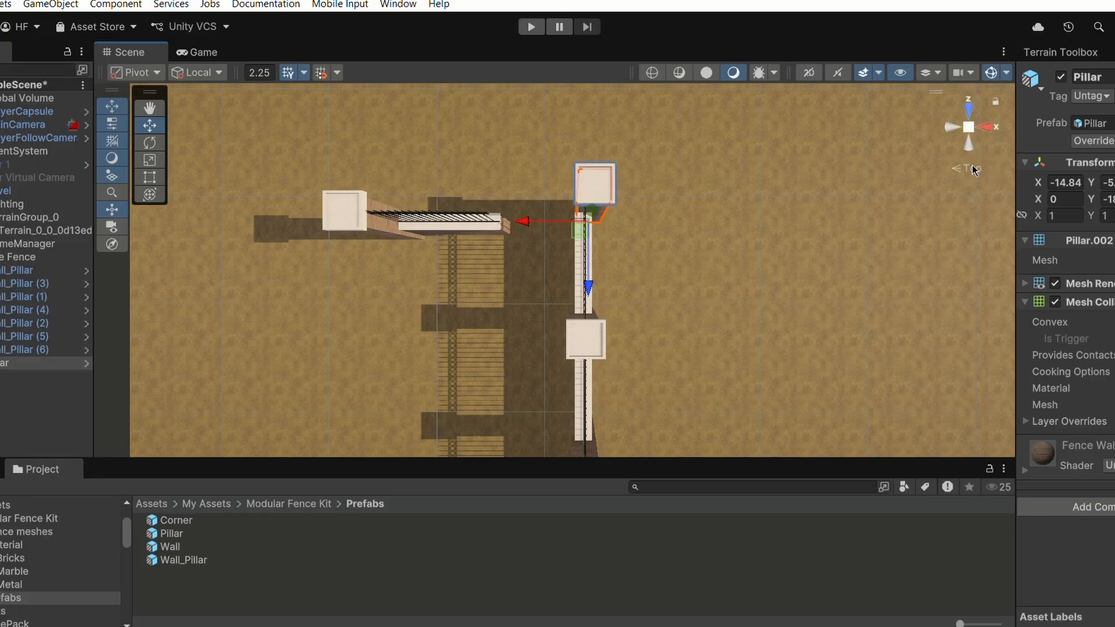
left_click(967, 169)
left_click_drag(542, 208, 536, 203)
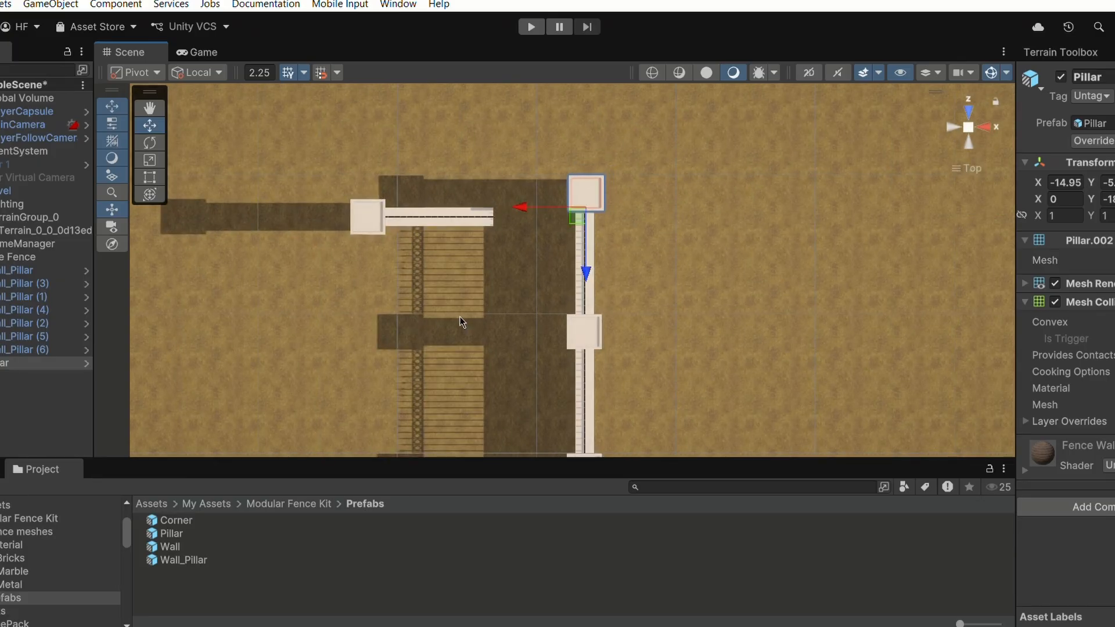
- Orbit and zoom around the corner to inspect how the Pillar meets the adjoining fence walls
left_click_drag(460, 318, 453, 281, "alt")
middle_click_drag(453, 281, 487, 302)
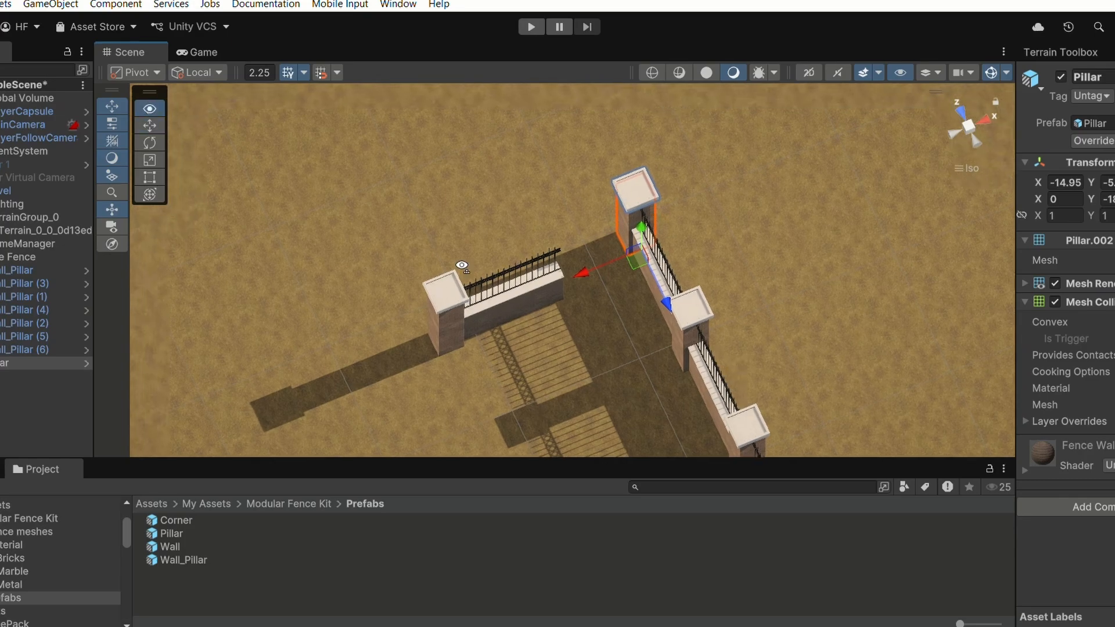
left_click_drag(487, 301, 622, 254, "alt")
scroll(618, 239, "up", 5)
scroll(619, 238, "up", 2)
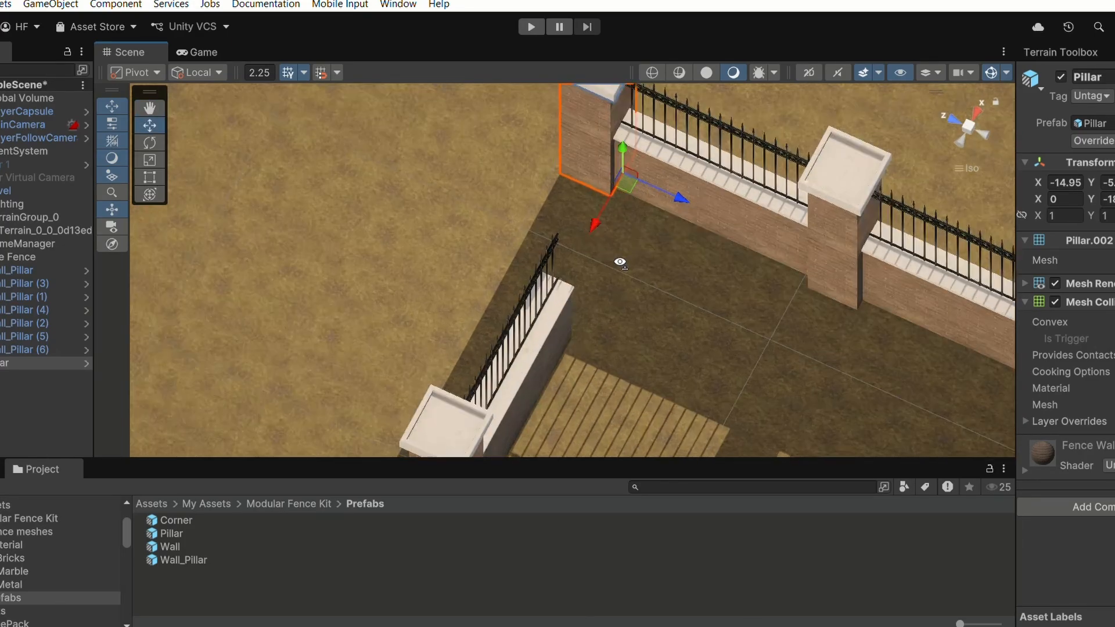
middle_click_drag(653, 221, 543, 343)
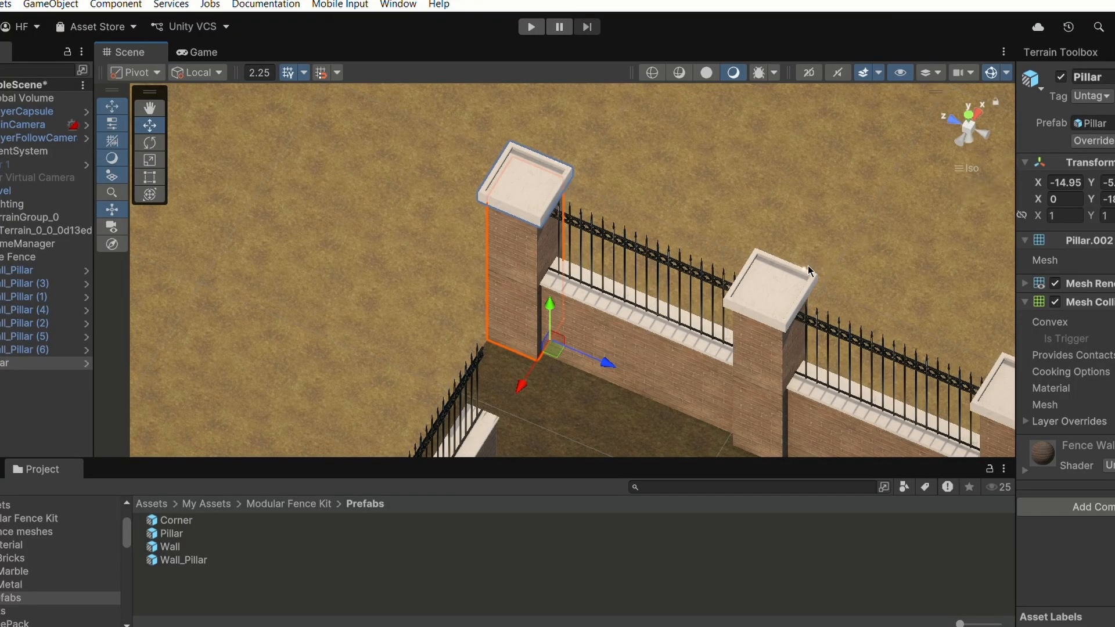
left_click_drag(809, 269, 703, 228, "alt")
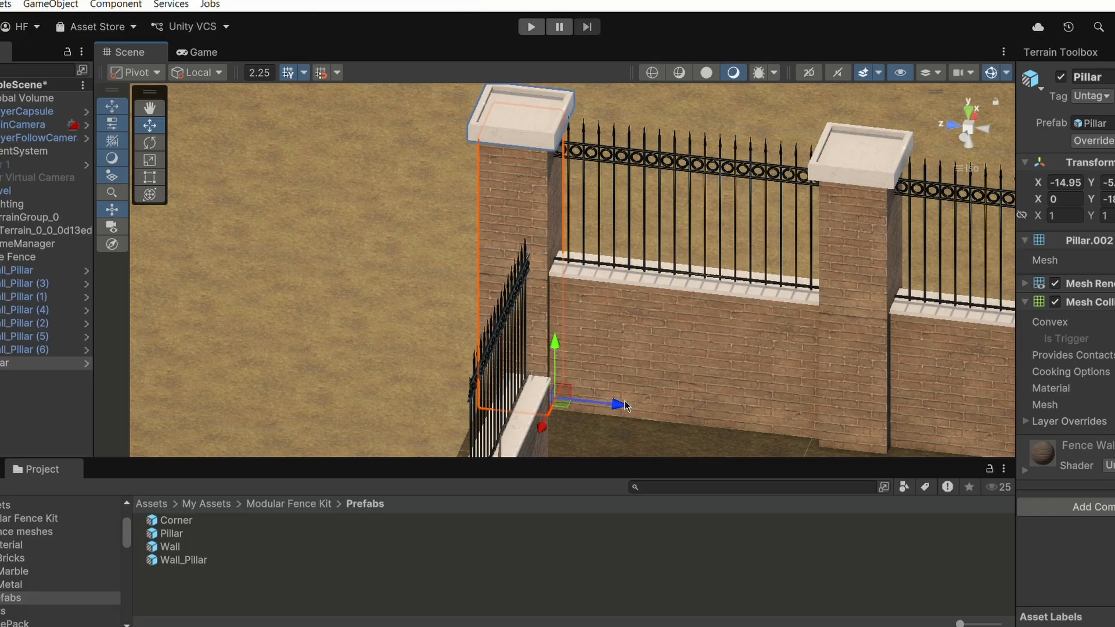
left_click_drag(624, 404, 620, 403)
right_click_drag(585, 328, 634, 296)
scroll(610, 275, "up", 4)
scroll(609, 273, "up", 3)
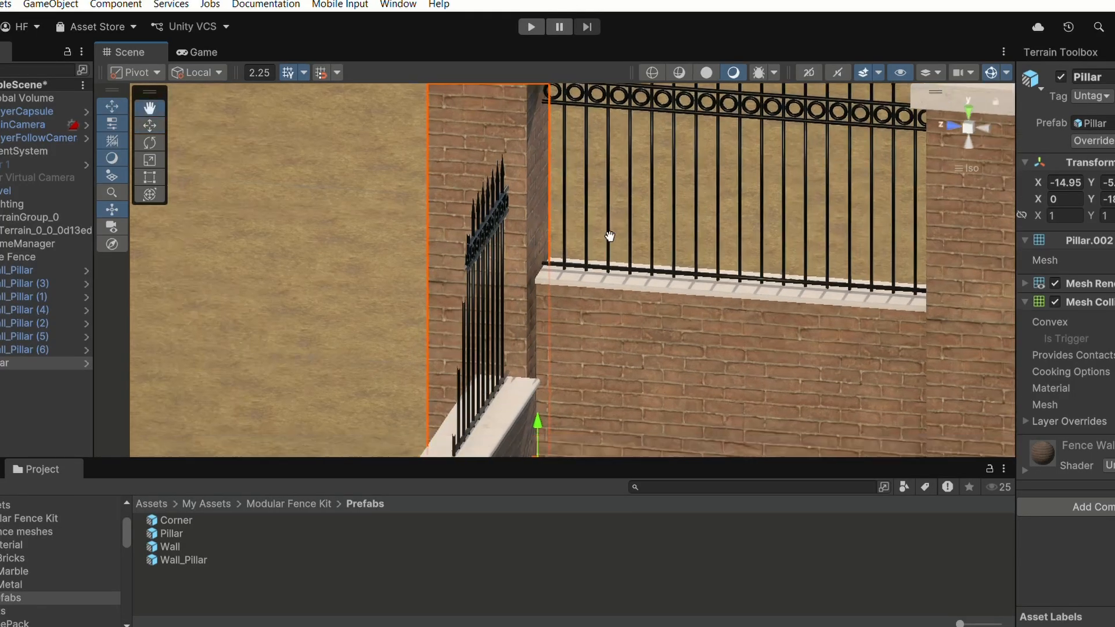
right_click_drag(400, 283, 472, 280)
scroll(575, 389, "down", 5)
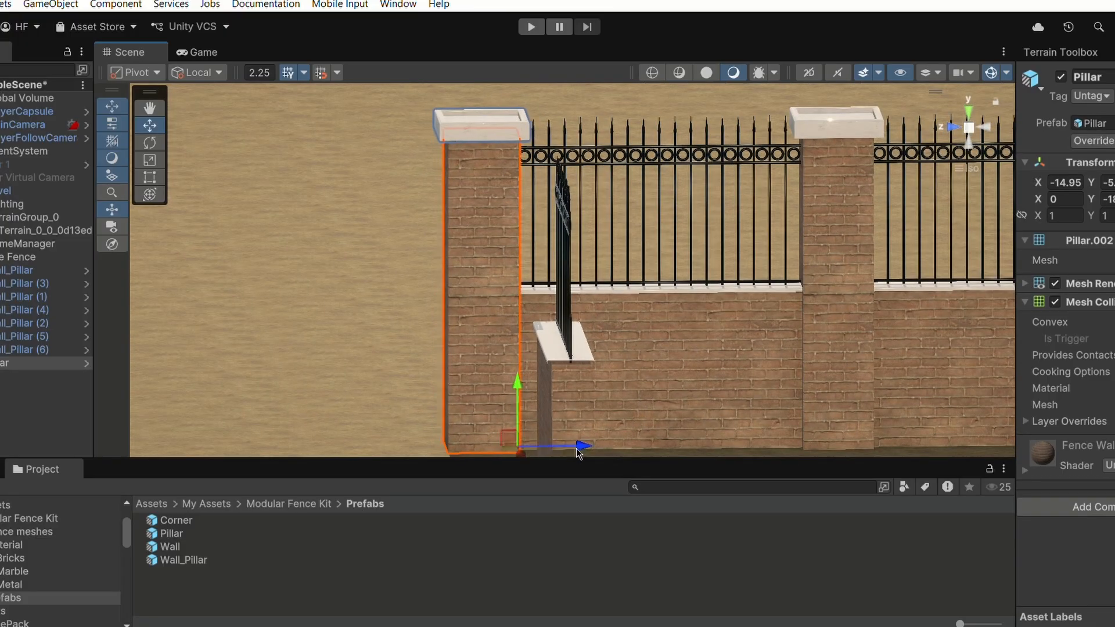
right_click_drag(578, 448, 712, 296)
left_click(667, 325)
left_click(253, 243)
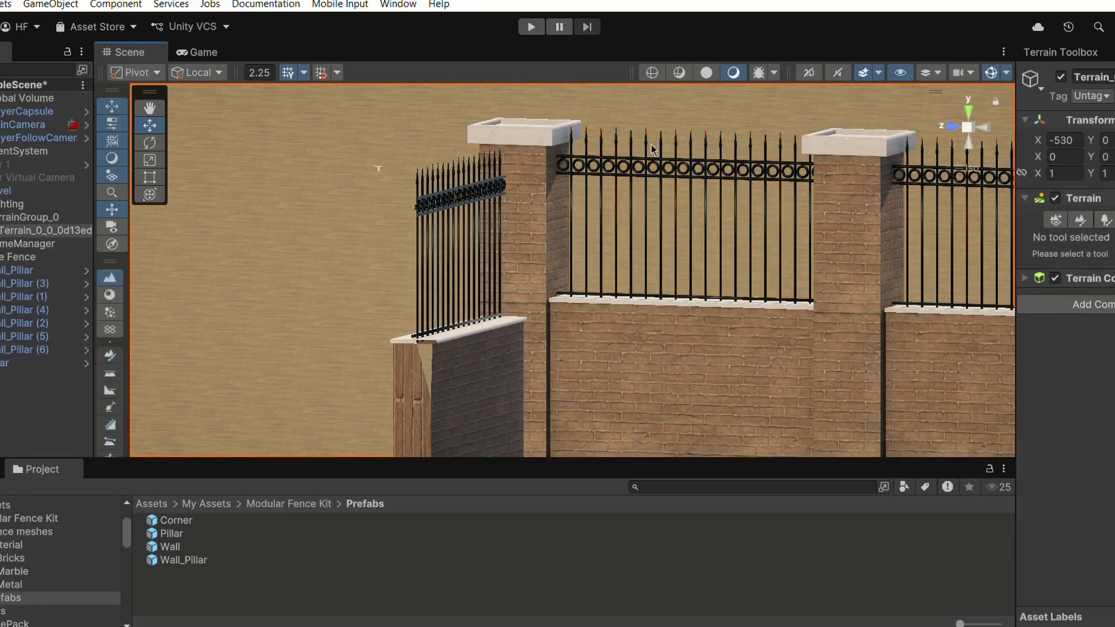
- Slide the rotated corner segment back along its axis so it closes against the corner Pillar
right_click_drag(640, 146, 604, 294)
key("s")
left_click(556, 283)
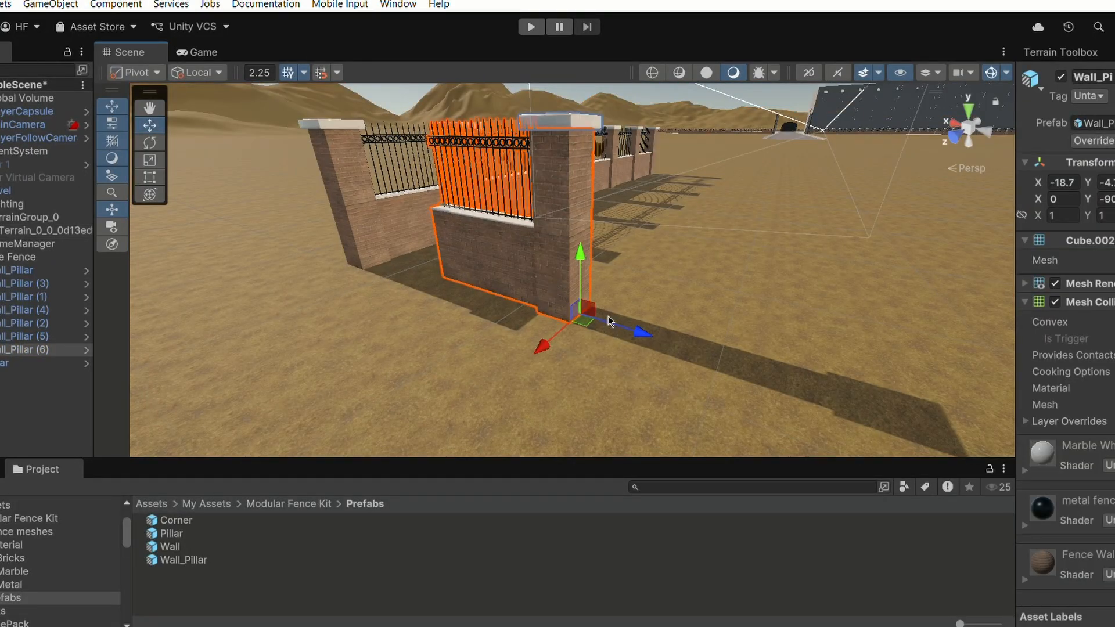
left_click_drag(621, 332, 532, 326)
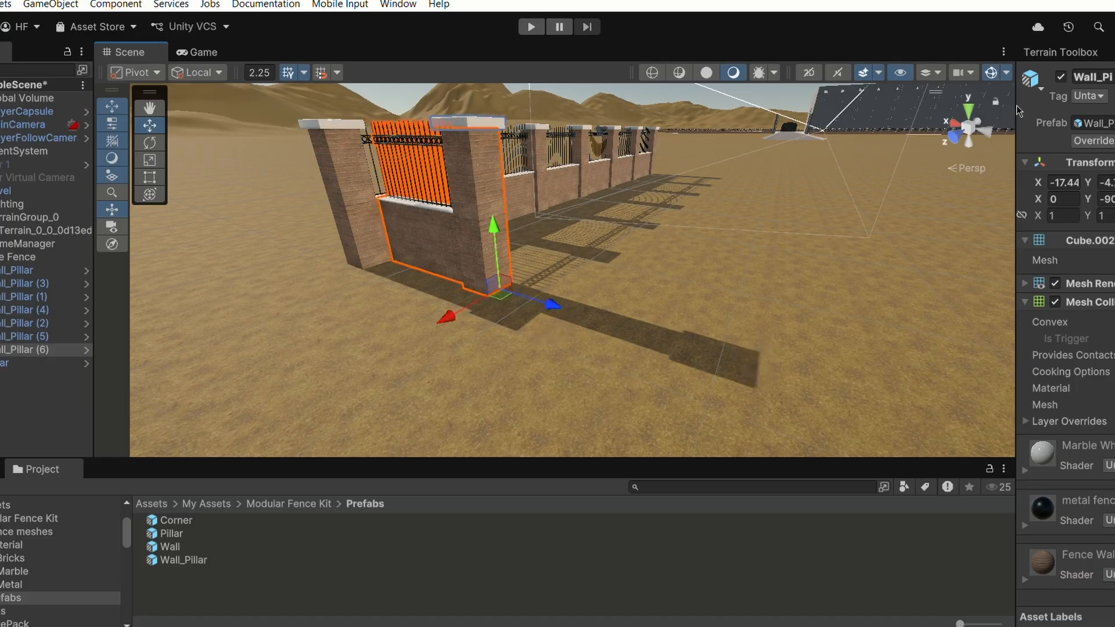
left_click(967, 108)
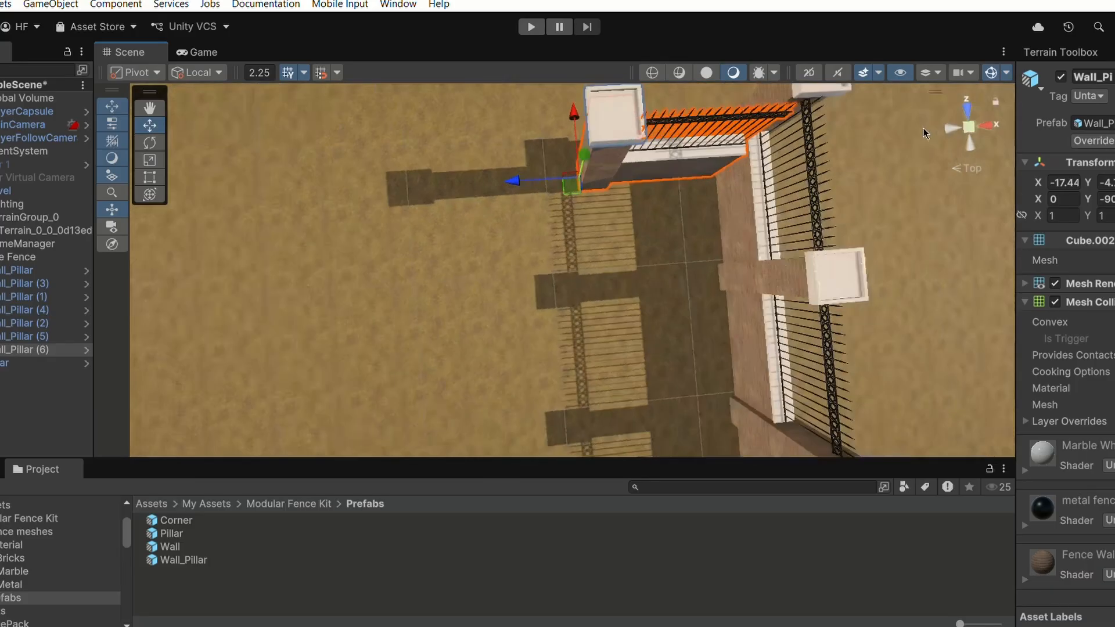
left_click(959, 170)
left_click_drag(589, 114, 587, 87)
left_click_drag(601, 127, 749, 78, "alt")
scroll(479, 159, "up", 2)
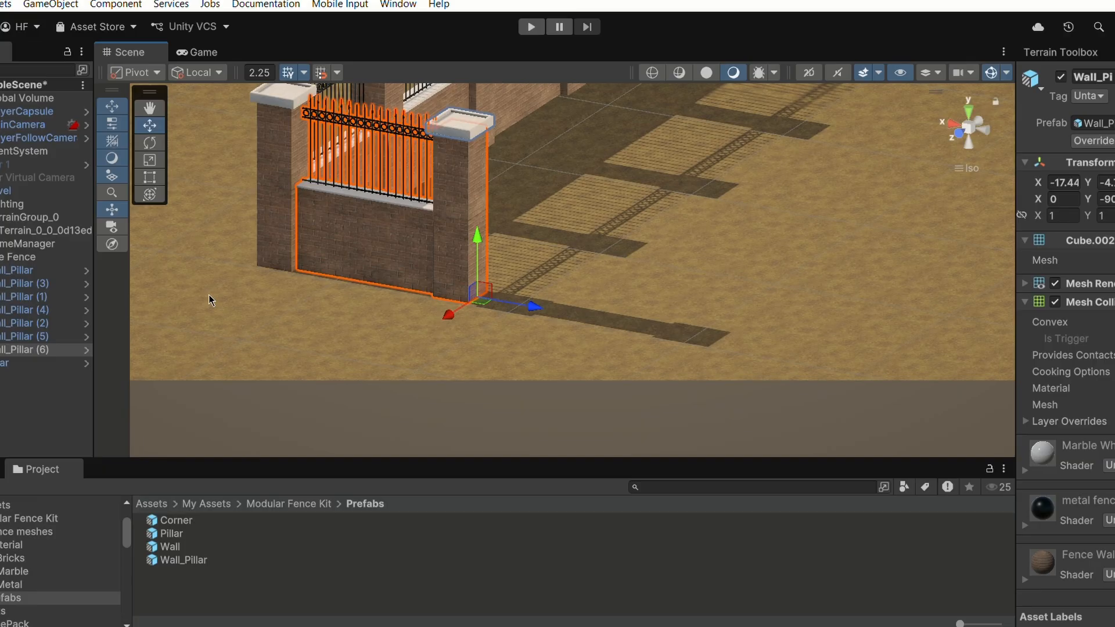
left_click(193, 254)
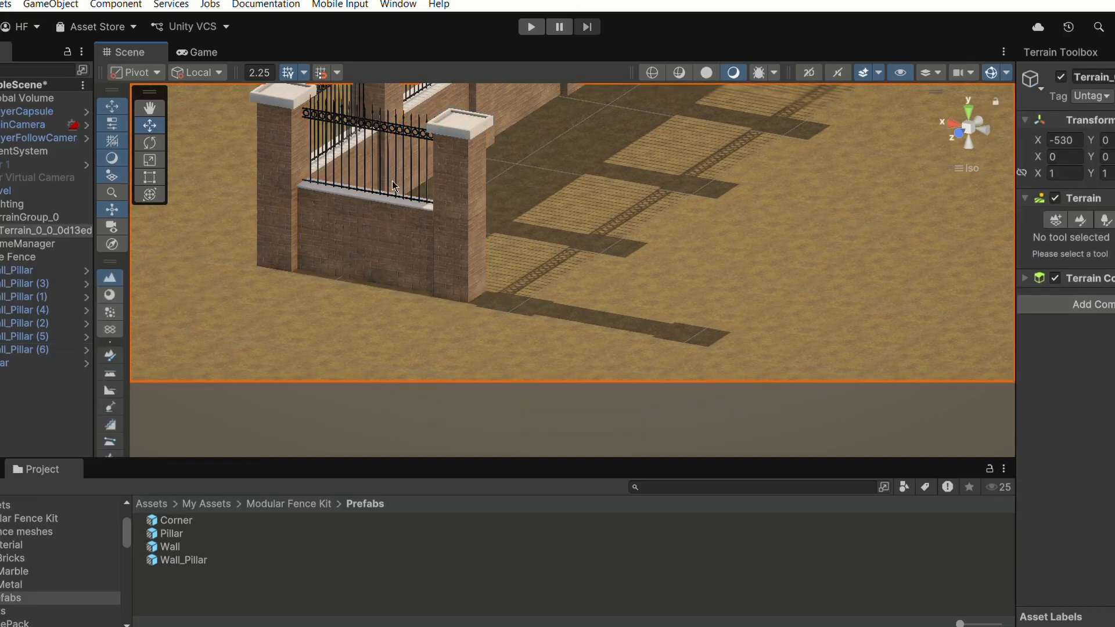
scroll(839, 114, "down", 2)
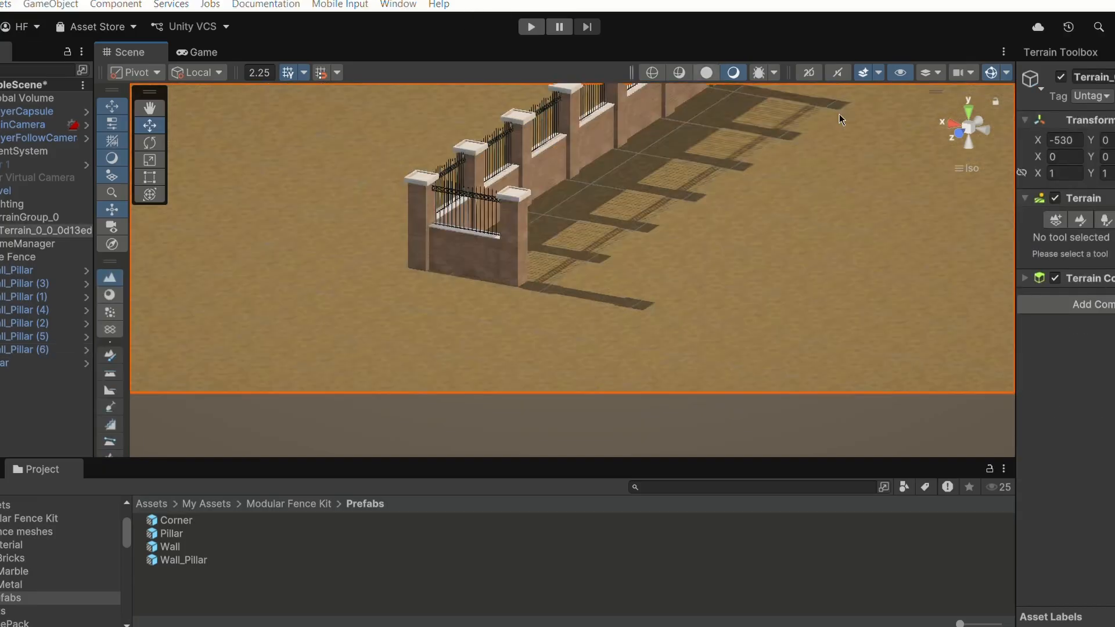
left_click(975, 168)
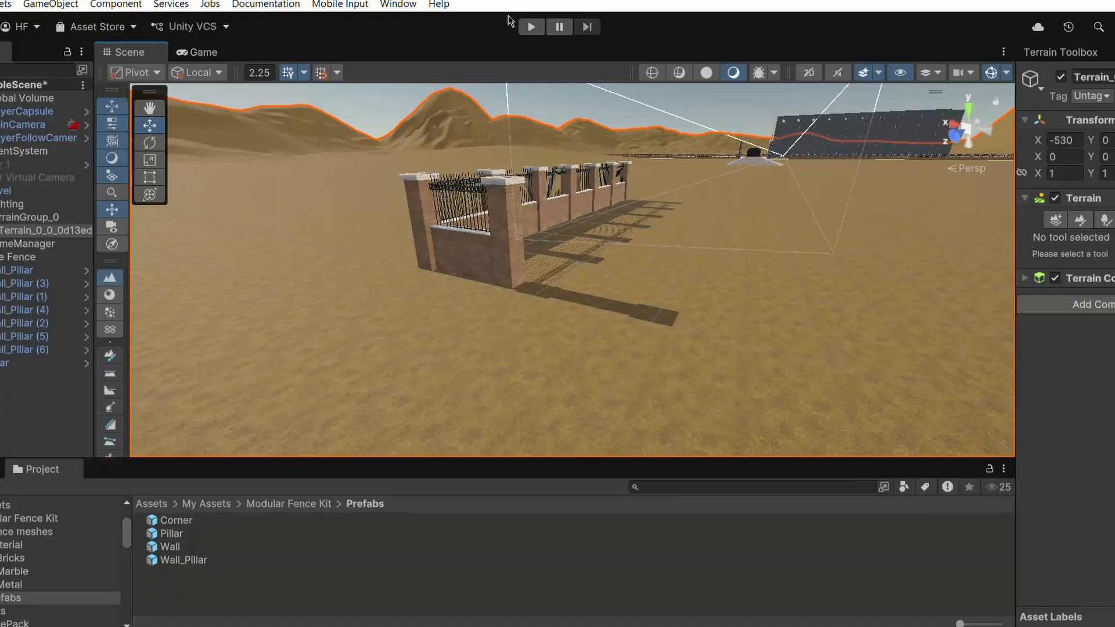
- Duplicate the corner fence segment repeatedly, sliding each copy along its axis to extend the perpendicular run by four segments
left_click(492, 260)
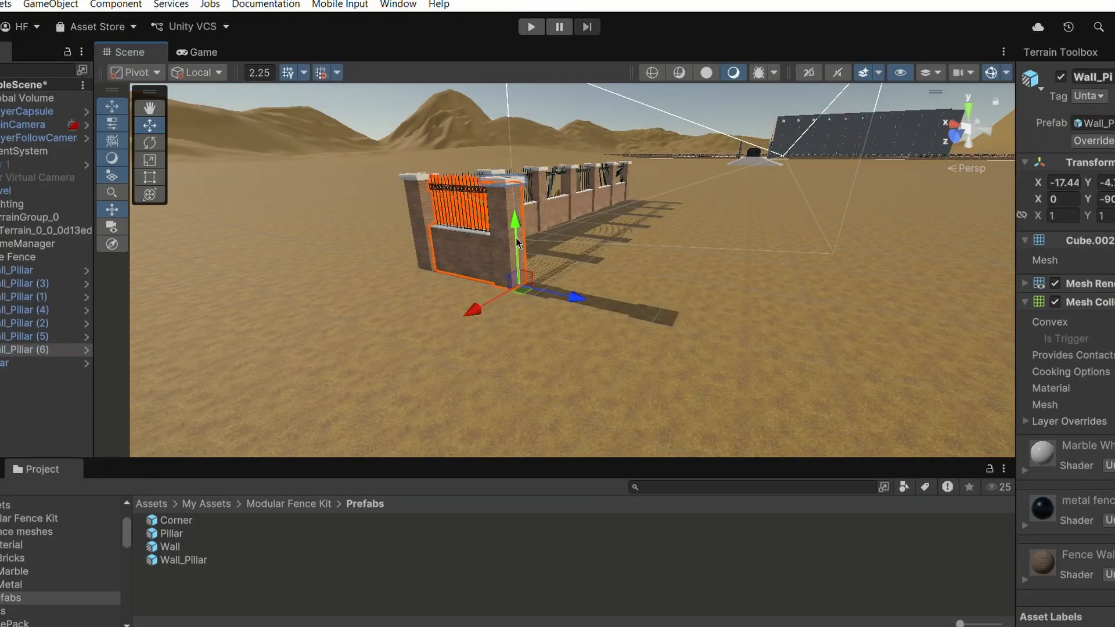
key("ctrl+d")
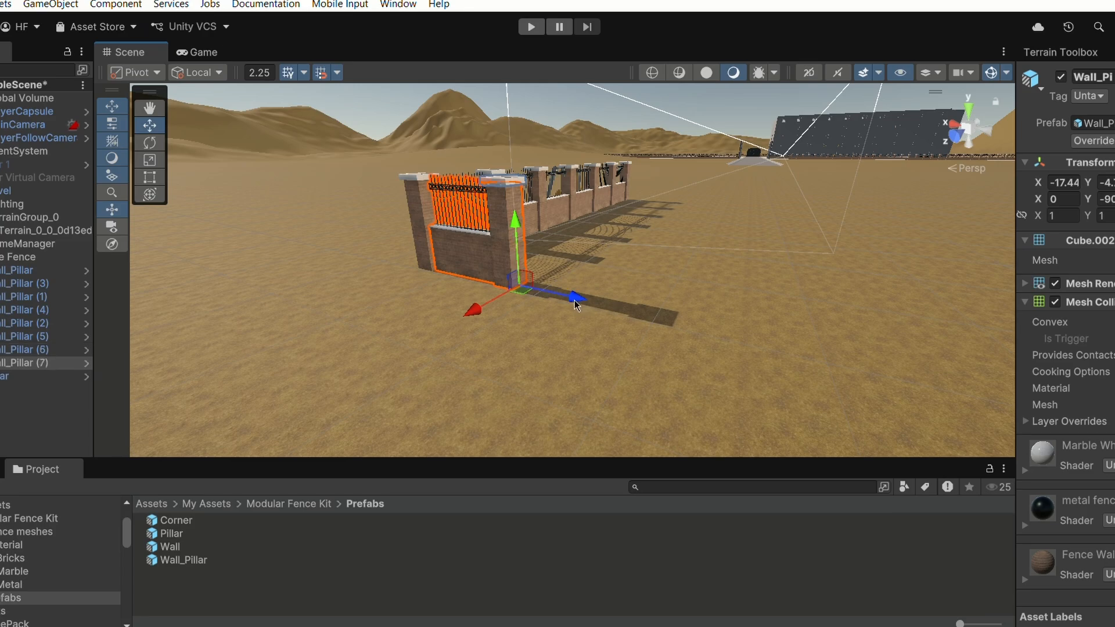
left_click_drag(577, 299, 773, 336)
key("ctrl+d")
scroll(755, 320, "down", 3)
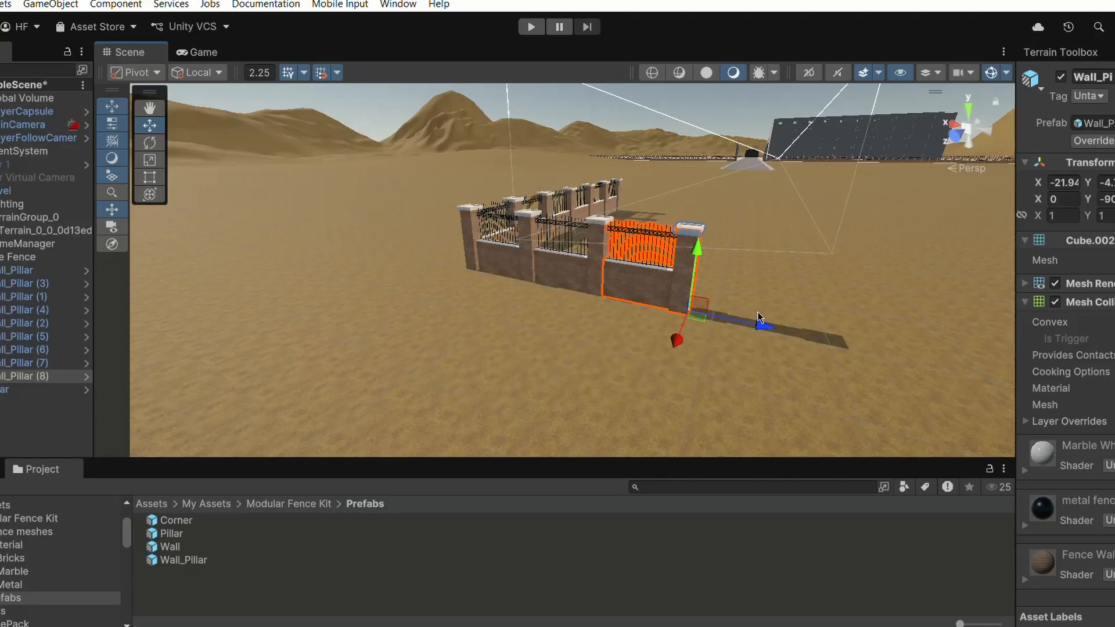
key("ctrl+d")
left_click_drag(758, 316, 884, 350)
key("ctrl+d")
left_click_drag(968, 368, 977, 368)
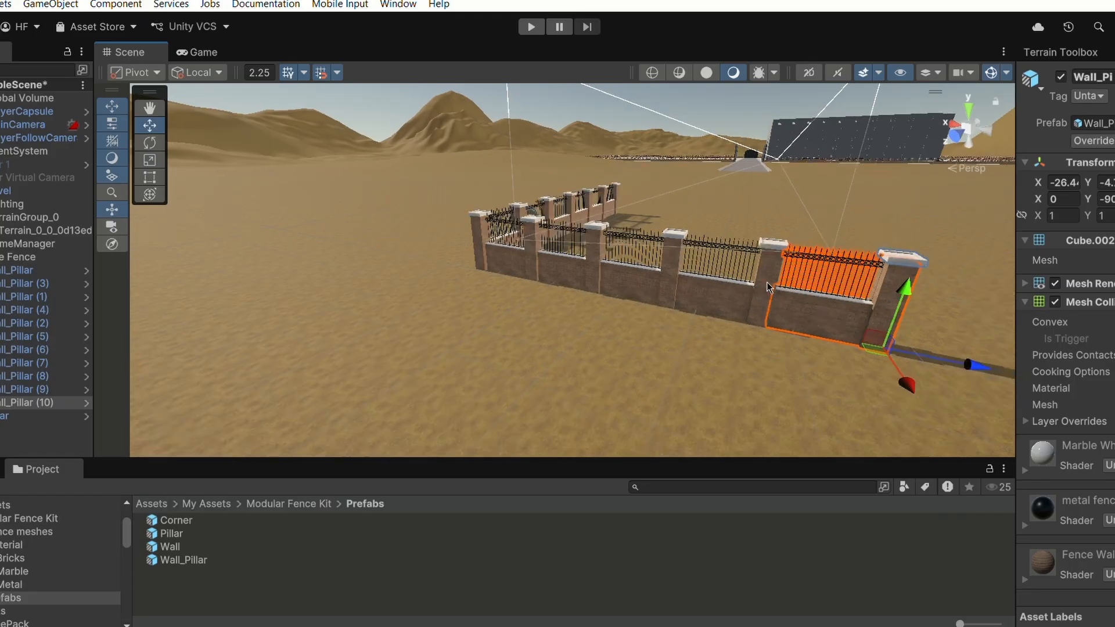
right_click_drag(978, 368, 687, 267)
scroll(687, 267, "down", 3)
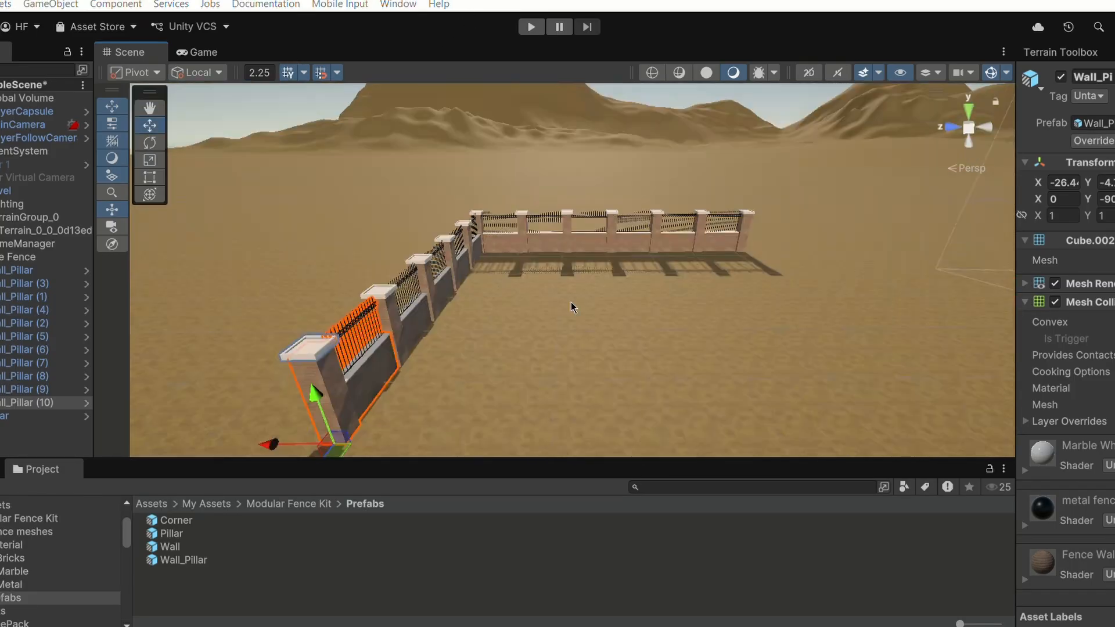
- Select all segments of the first fence run, duplicate them, and move the copies across to form the parallel opposite side
left_click(500, 236)
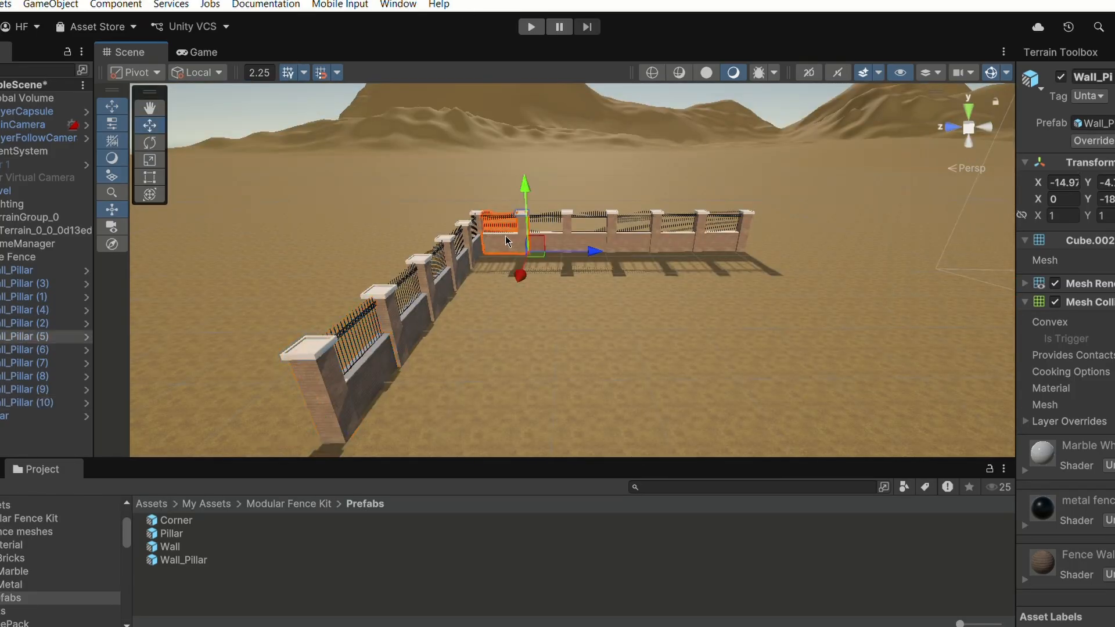
left_click(557, 226, "shift")
left_click(512, 241)
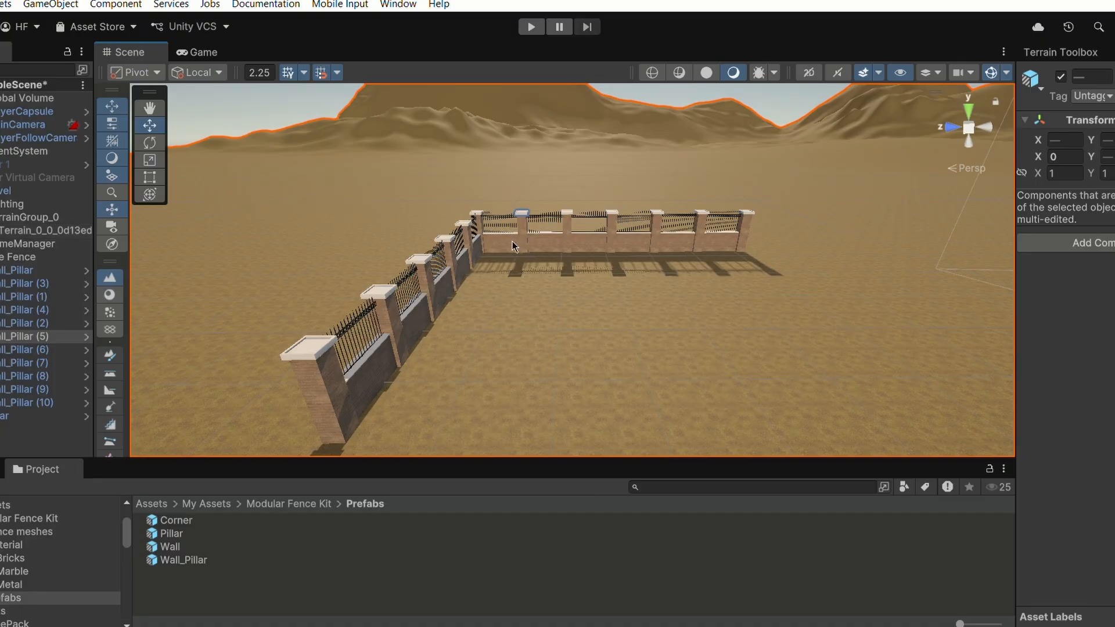
left_click(569, 233, "shift")
left_click(607, 230, "shift")
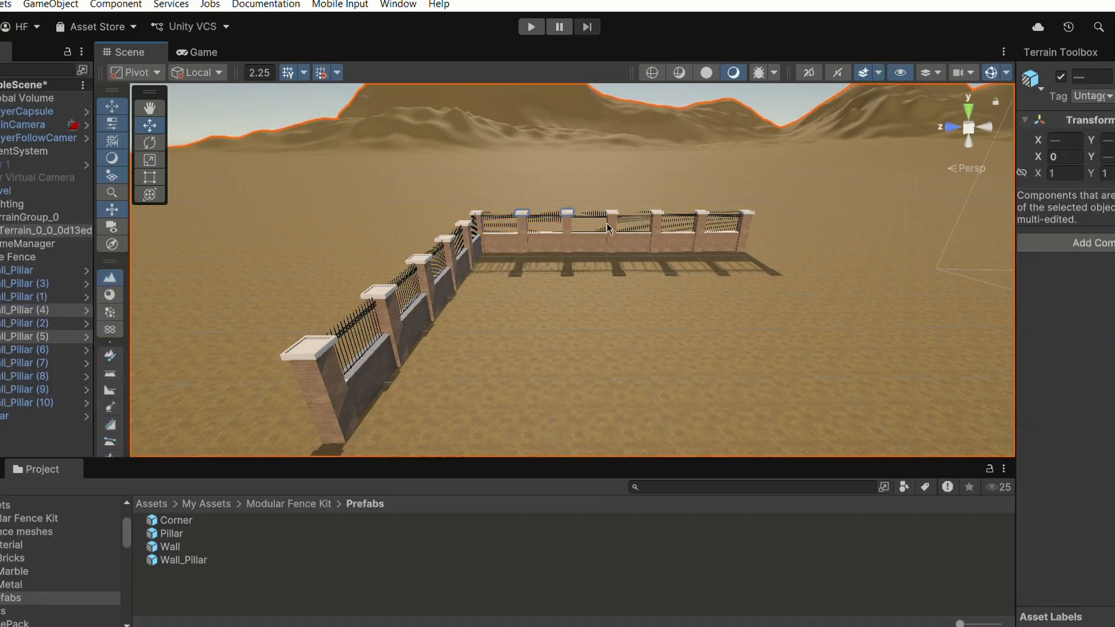
left_click(601, 247, "shift")
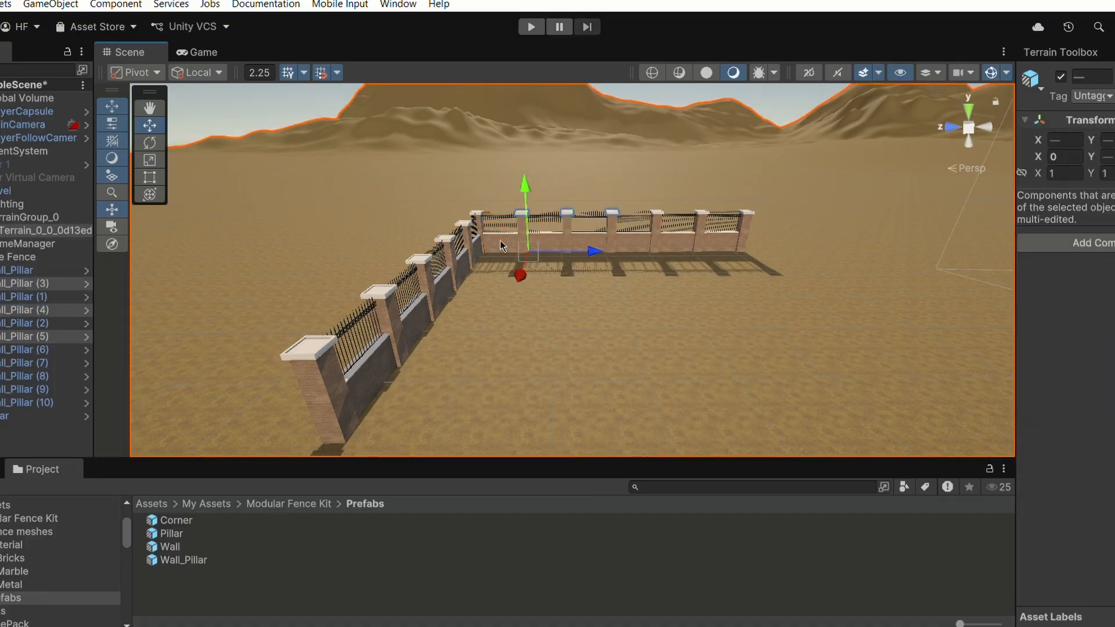
left_click_drag(464, 214, 551, 236, "alt")
left_click(454, 224)
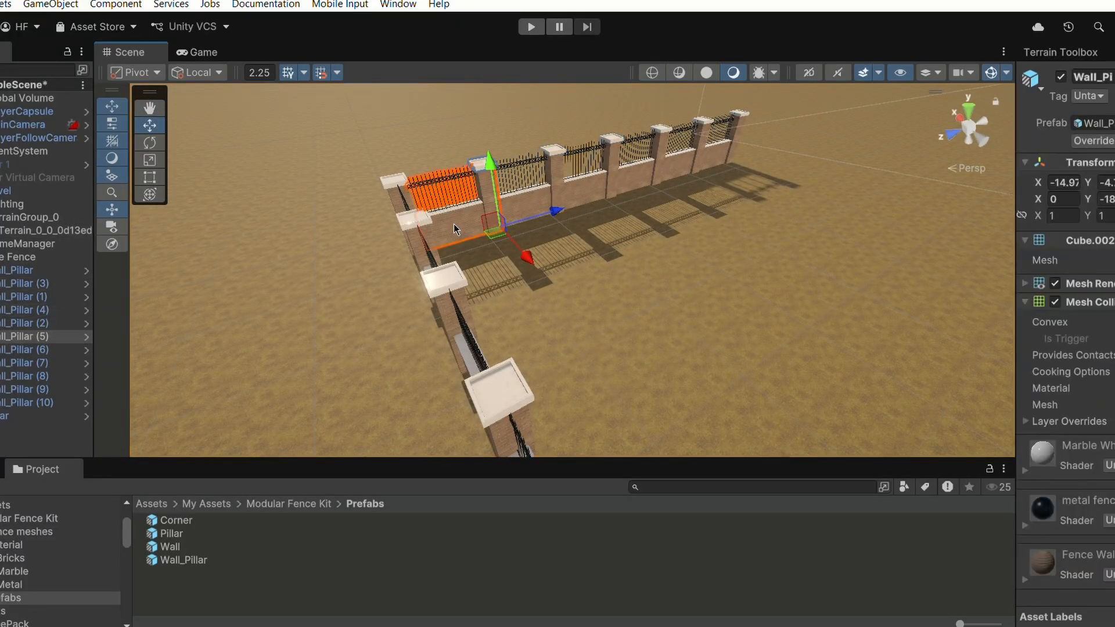
left_click(525, 195, "shift")
left_click(603, 174, "shift")
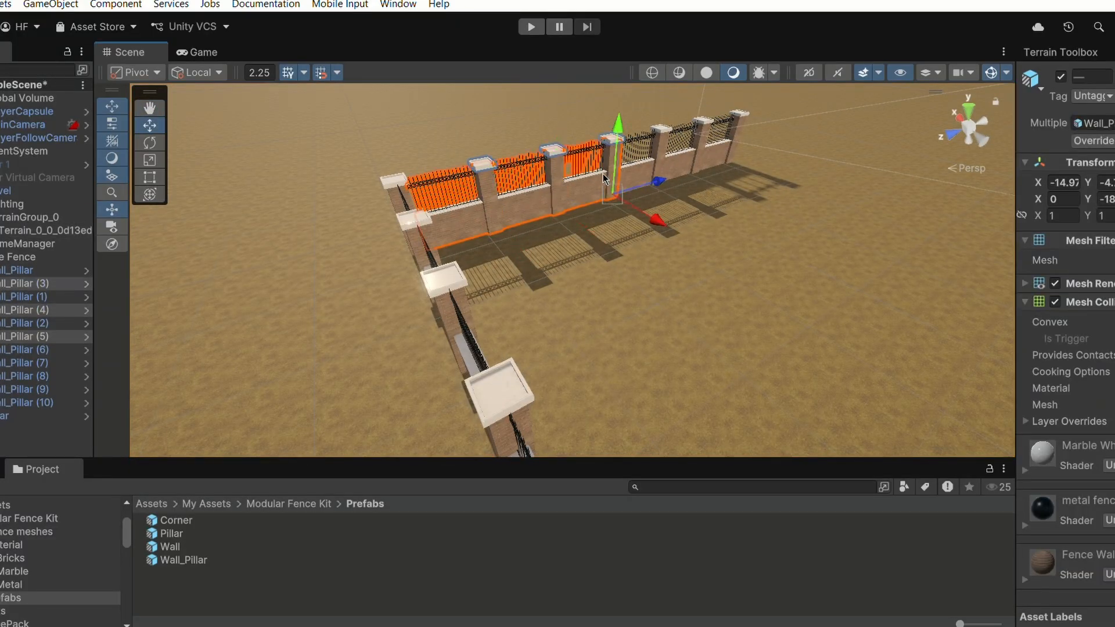
left_click(639, 162, "shift")
left_click(686, 144, "shift")
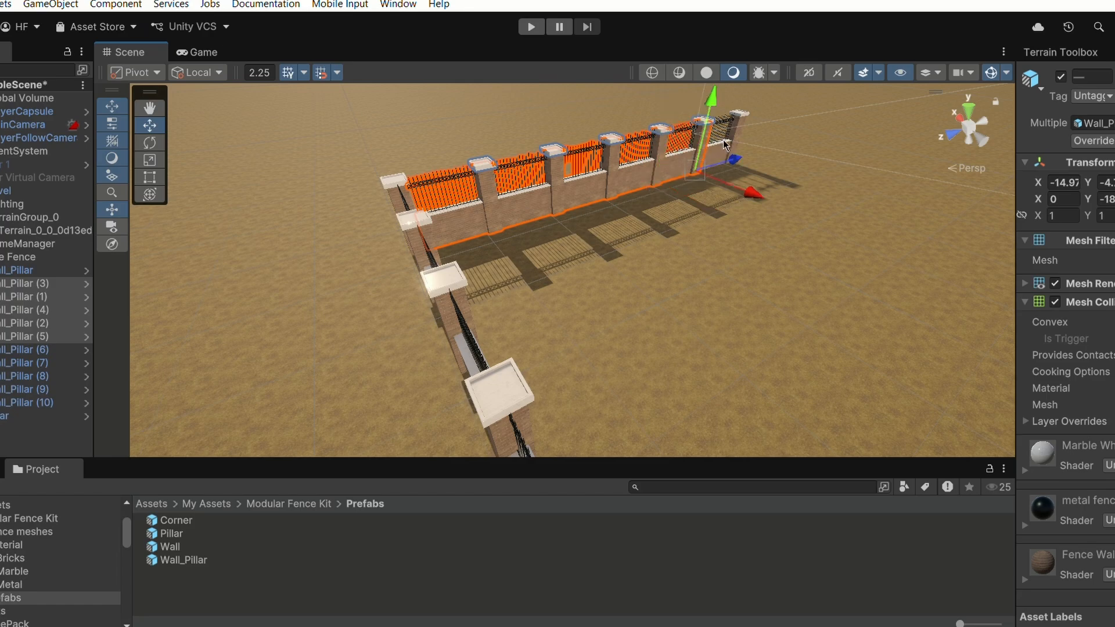
left_click(723, 144, "shift")
left_click(723, 144, "shift")
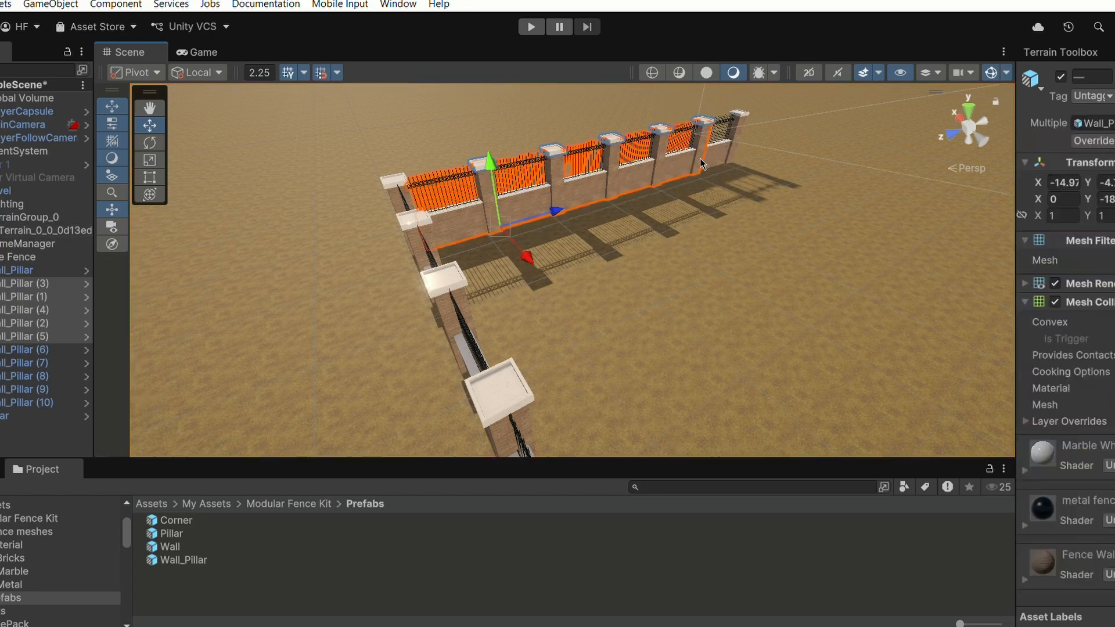
middle_click_drag(577, 134, 532, 170)
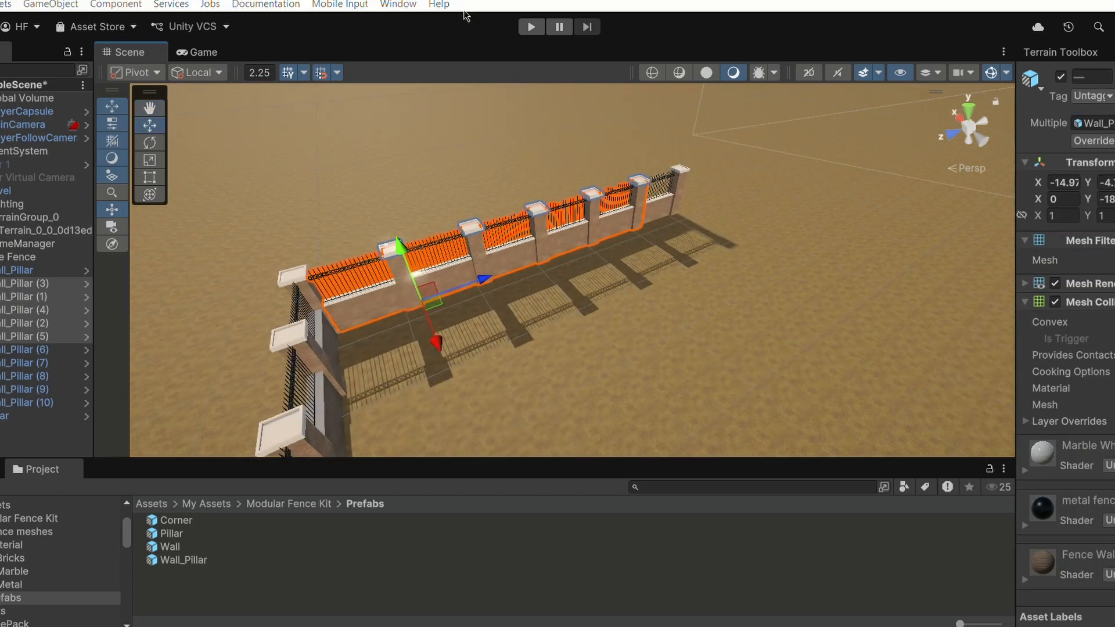
left_click(660, 191, "shift")
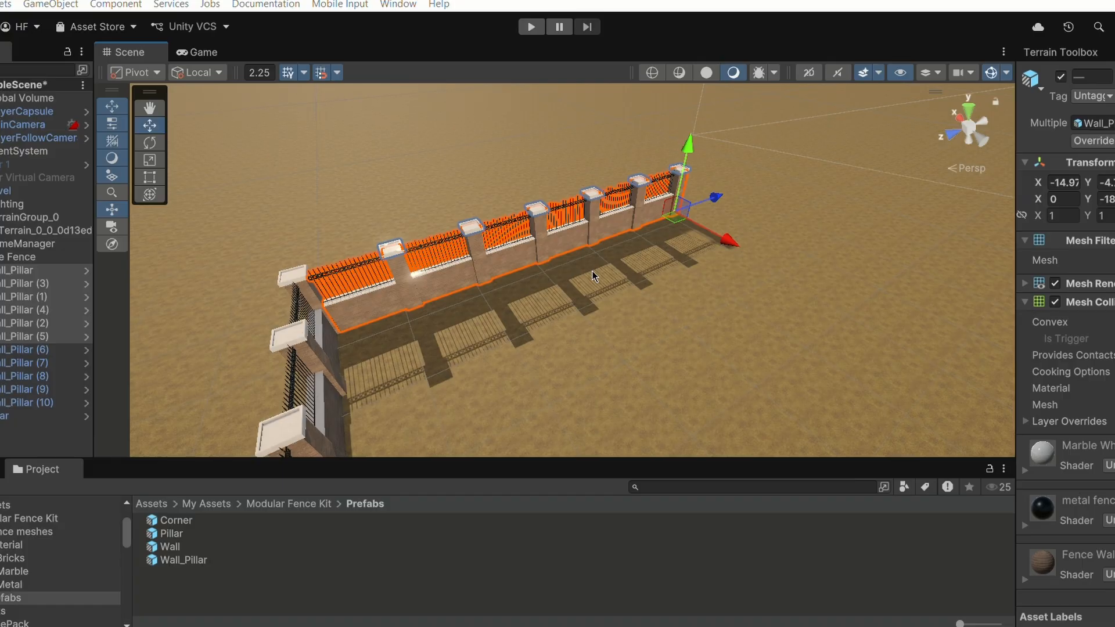
scroll(591, 270, "up", 1)
scroll(591, 271, "up", 1)
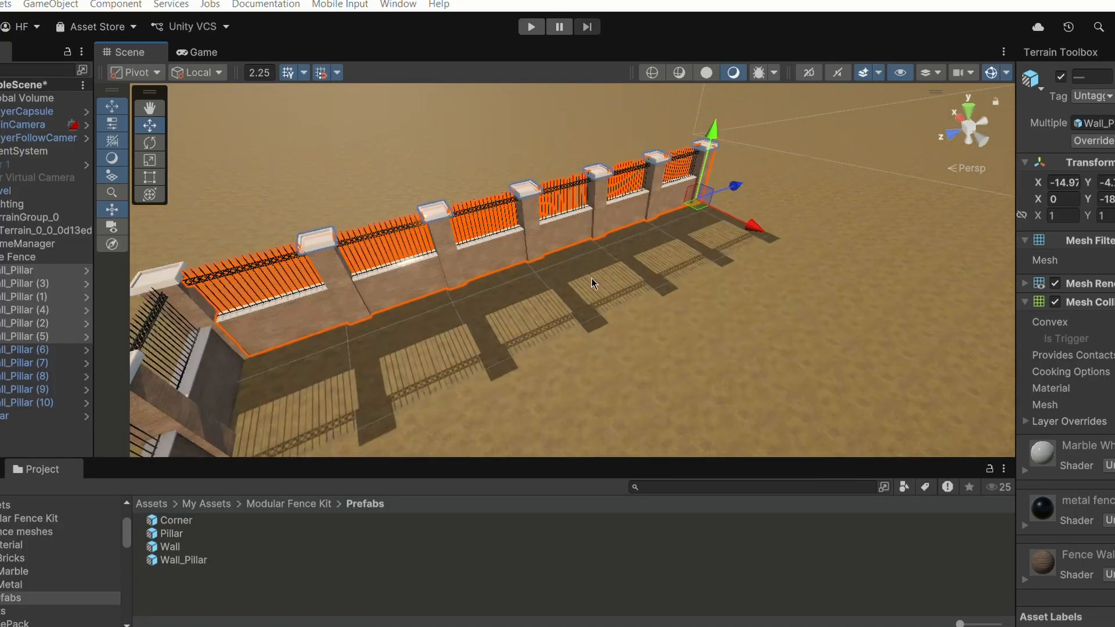
scroll(530, 280, "down", 3)
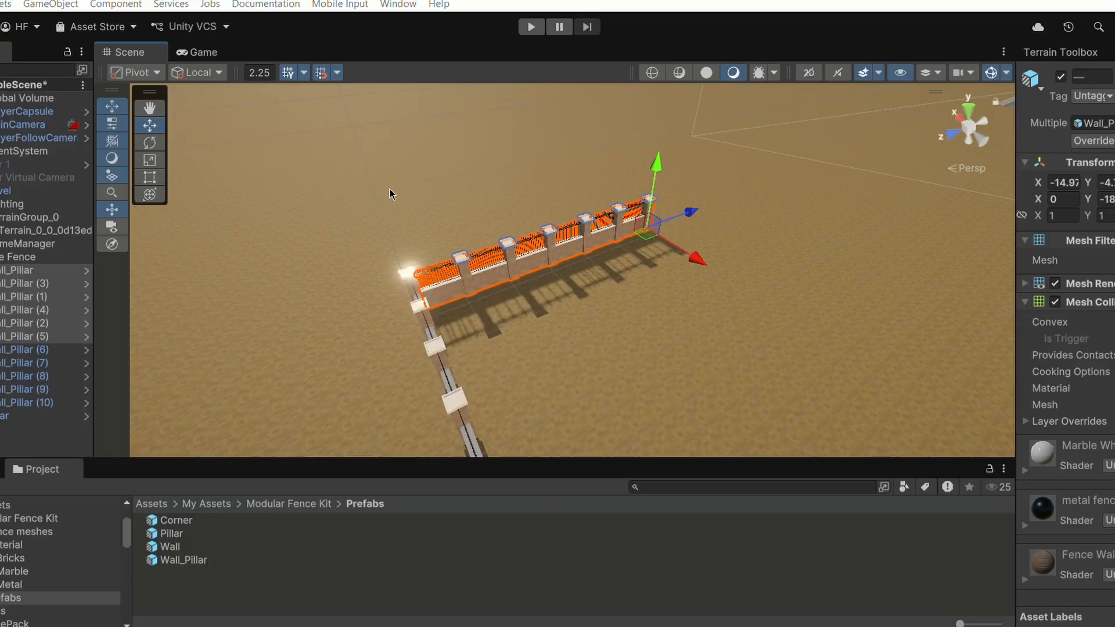
left_click_drag(390, 190, 535, 264, "alt")
middle_click_drag(343, 227, 454, 194)
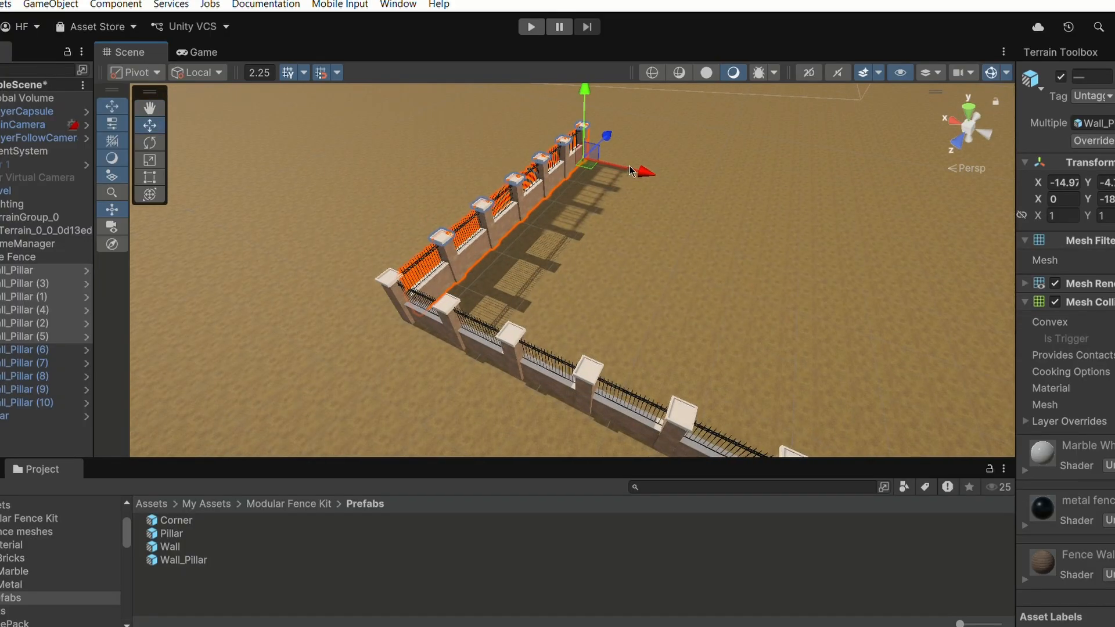
mouse_move(636, 173)
left_mouse_down()
mouse_move(710, 201)
mouse_move(631, 190)
left_mouse_up()
key("ctrl+d")
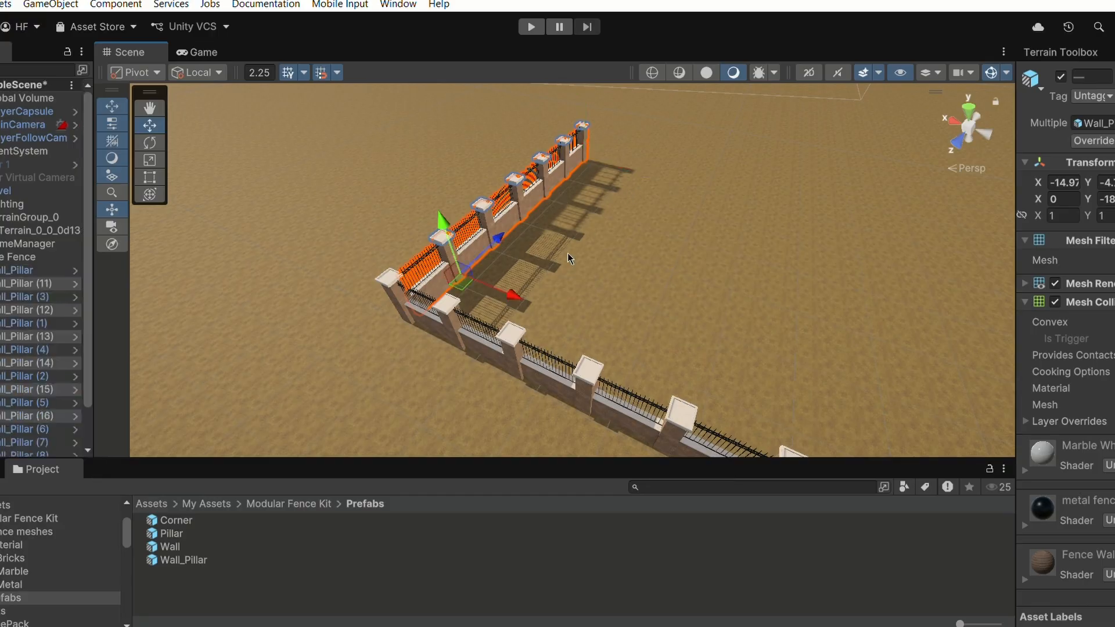
left_click_drag(494, 267, 713, 296)
left_click_drag(570, 266, 758, 311, "alt")
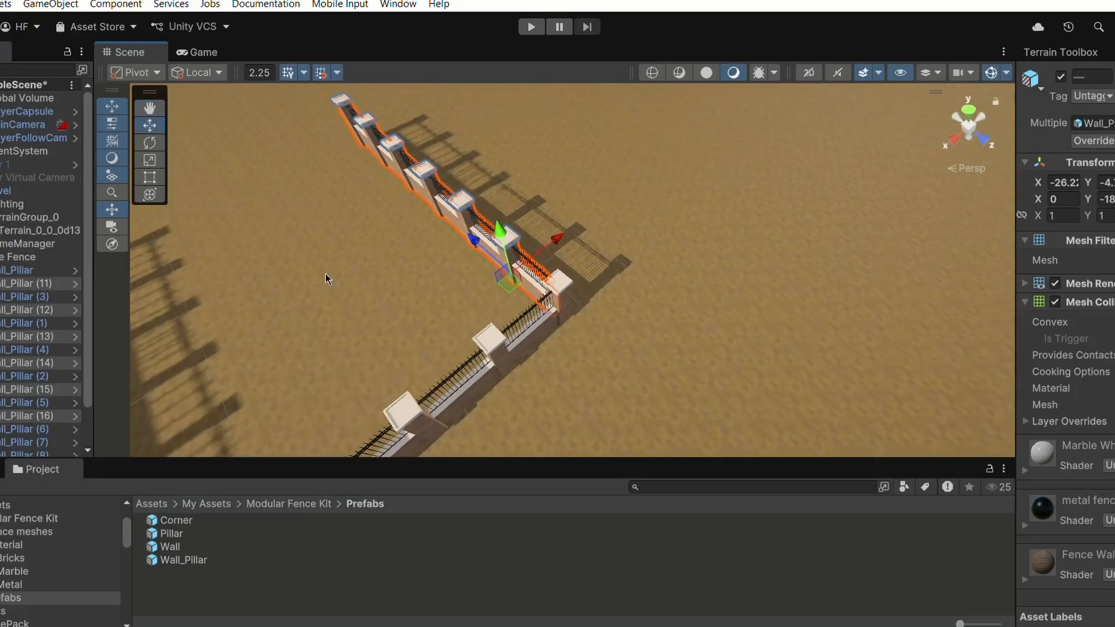
mouse_move(325, 274)
left_mouse_down("alt")
mouse_move(462, 292)
mouse_move(442, 260)
mouse_move(365, 246)
mouse_move(351, 208)
left_mouse_up("alt")
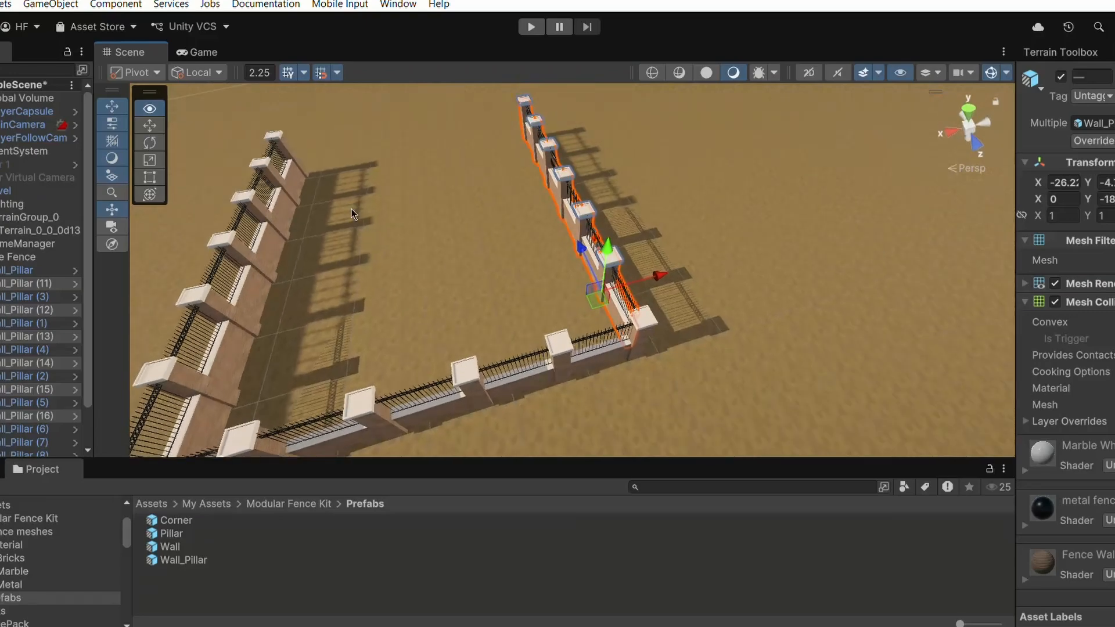
left_click_drag(392, 249, 543, 312, "alt")
- Select the segments of the perpendicular run, duplicate them, and move the copies over to form the fourth side
left_click(563, 354)
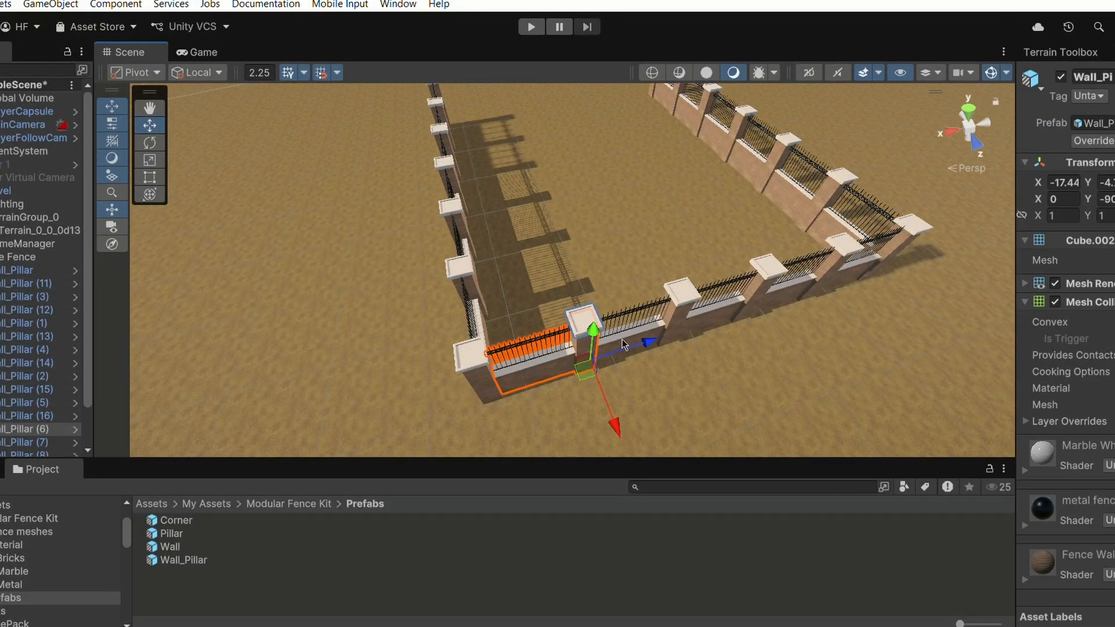
left_click(652, 329, "shift")
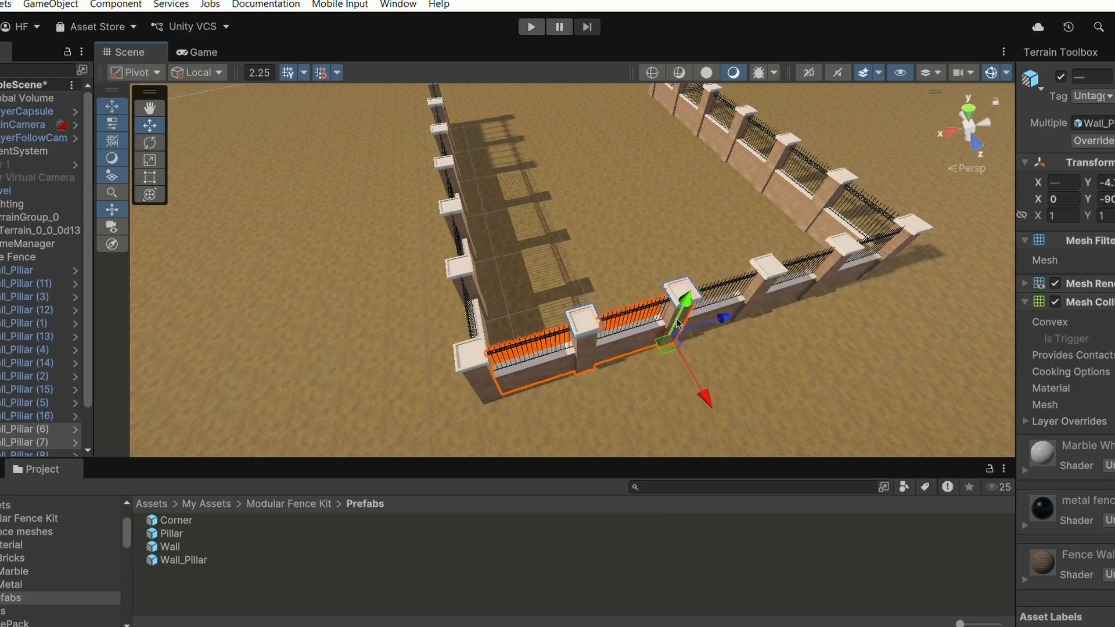
left_click(717, 298, "shift")
left_click(722, 312, "ctrl")
left_click(656, 322, "ctrl")
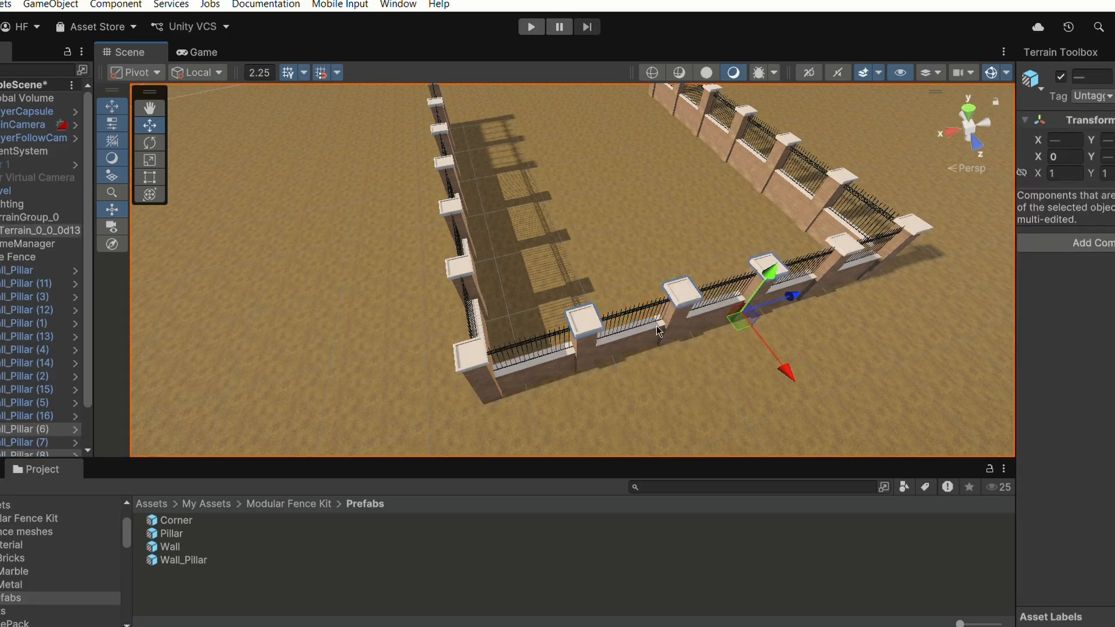
left_click(575, 354, "ctrl")
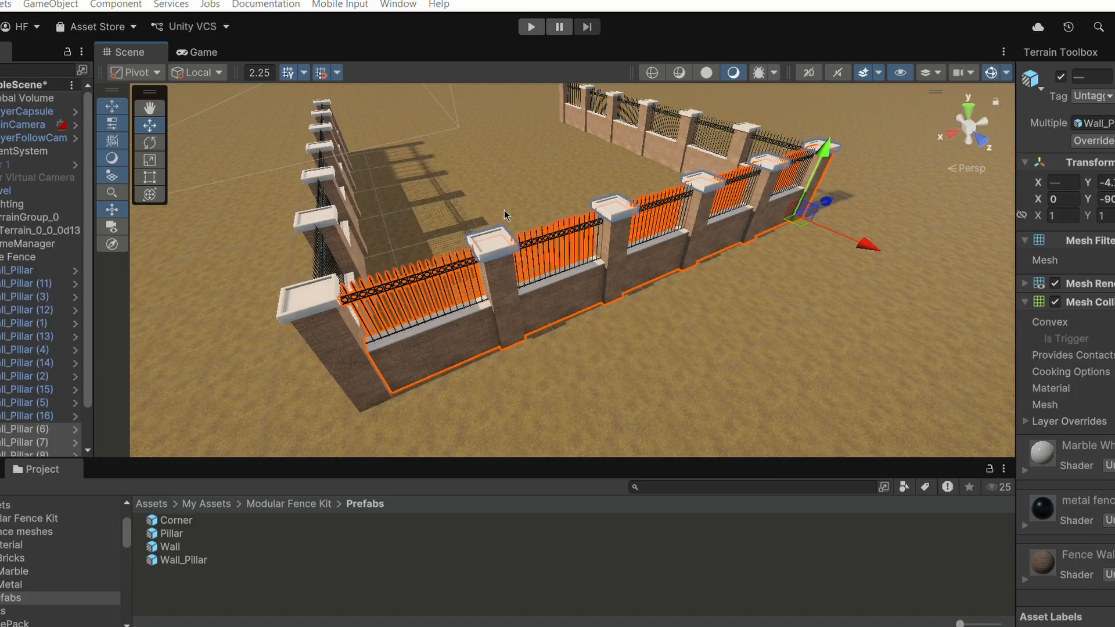
left_click_drag(504, 211, 698, 285, "alt")
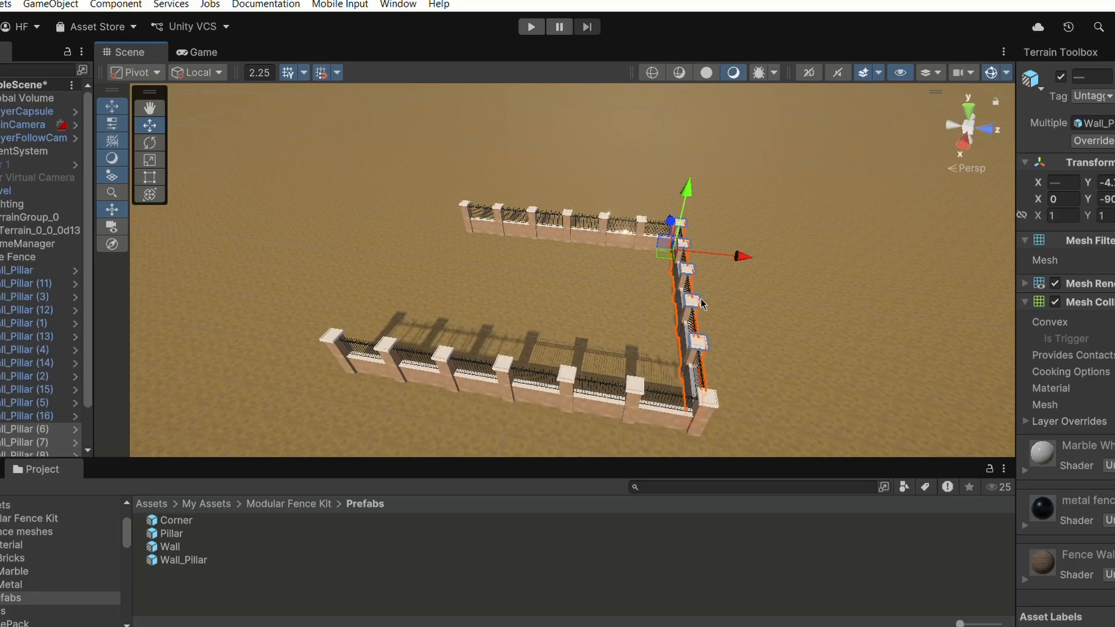
key("ctrl+d")
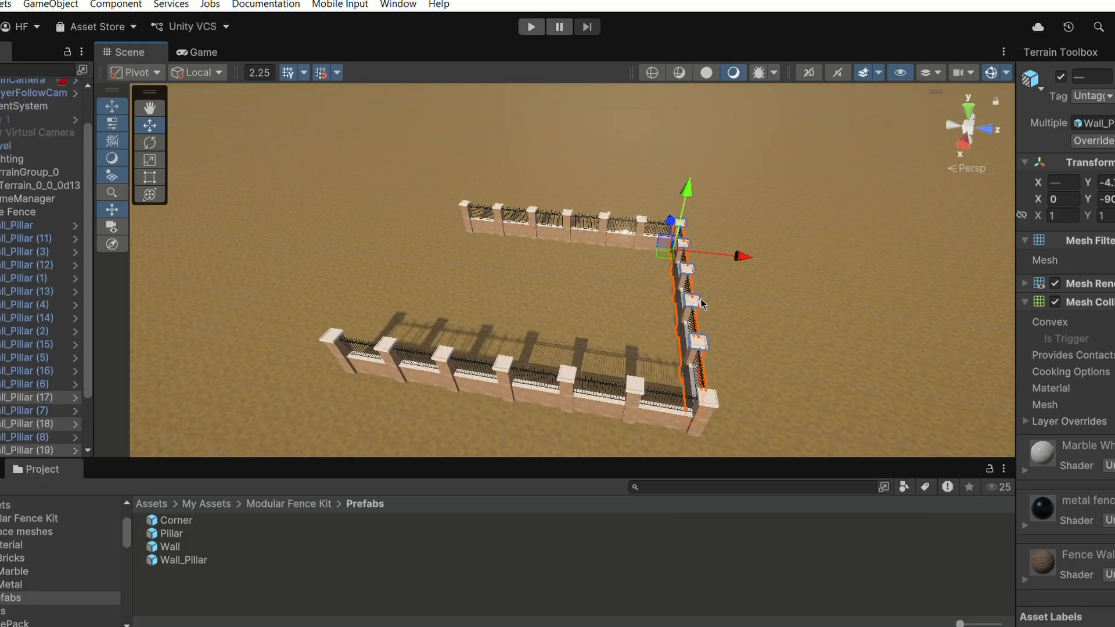
left_click_drag(700, 302, 522, 263)
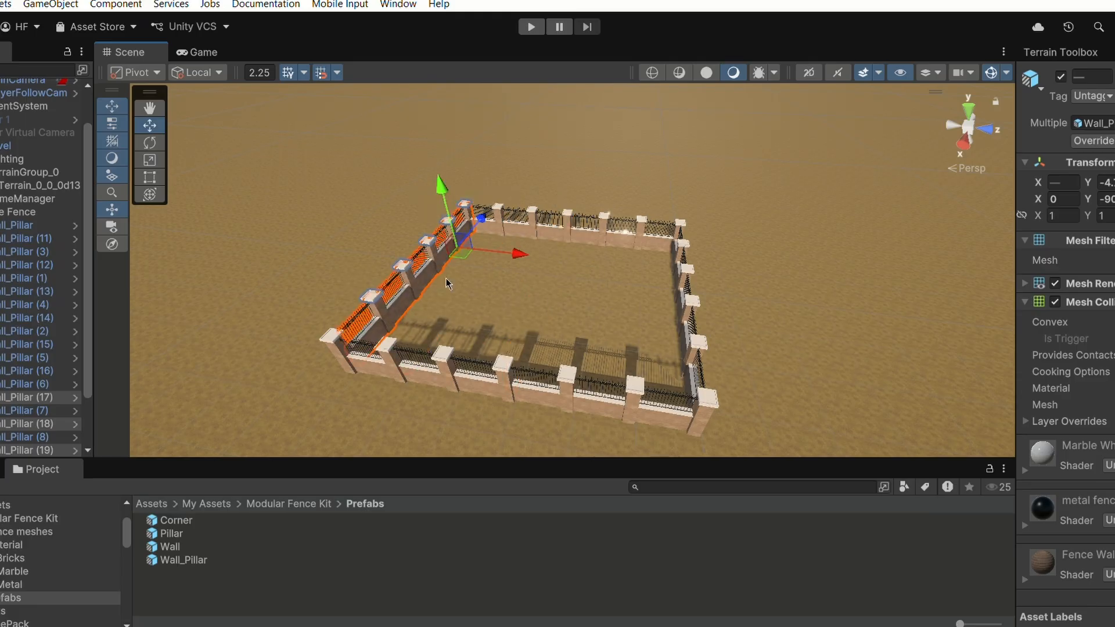
middle_click_drag(447, 278, 630, 276)
right_click_drag(472, 259, 674, 285)
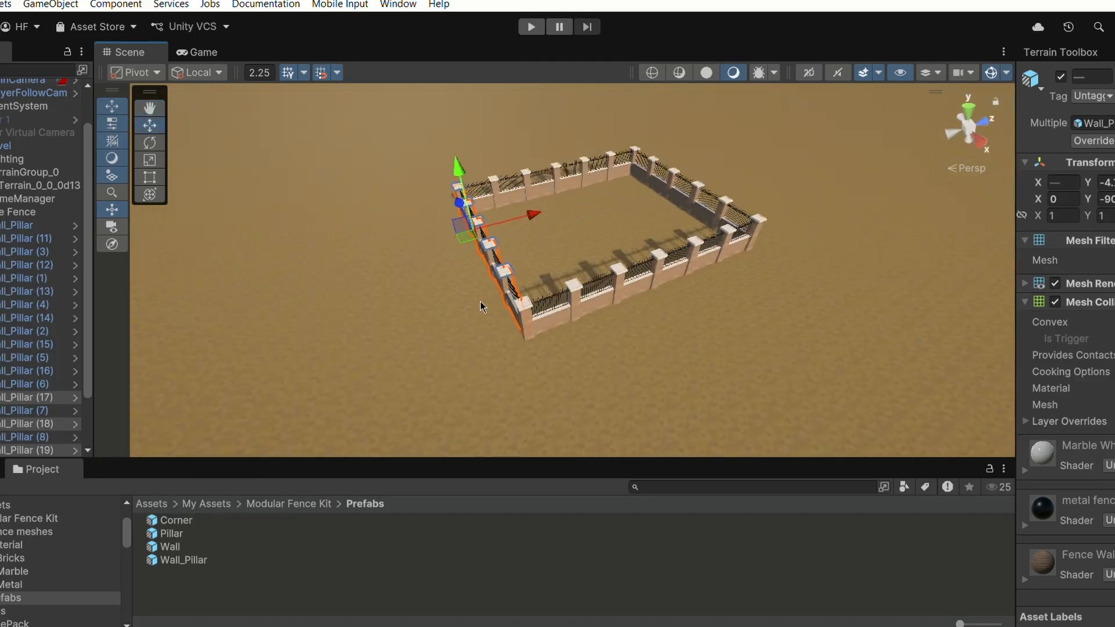
- Add one more fence segment and slide it into the remaining gap at the corner of the fourth side
right_click_drag(481, 301, 529, 295)
middle_click_drag(457, 286, 600, 306)
scroll(607, 307, "up", 3)
right_click(604, 269)
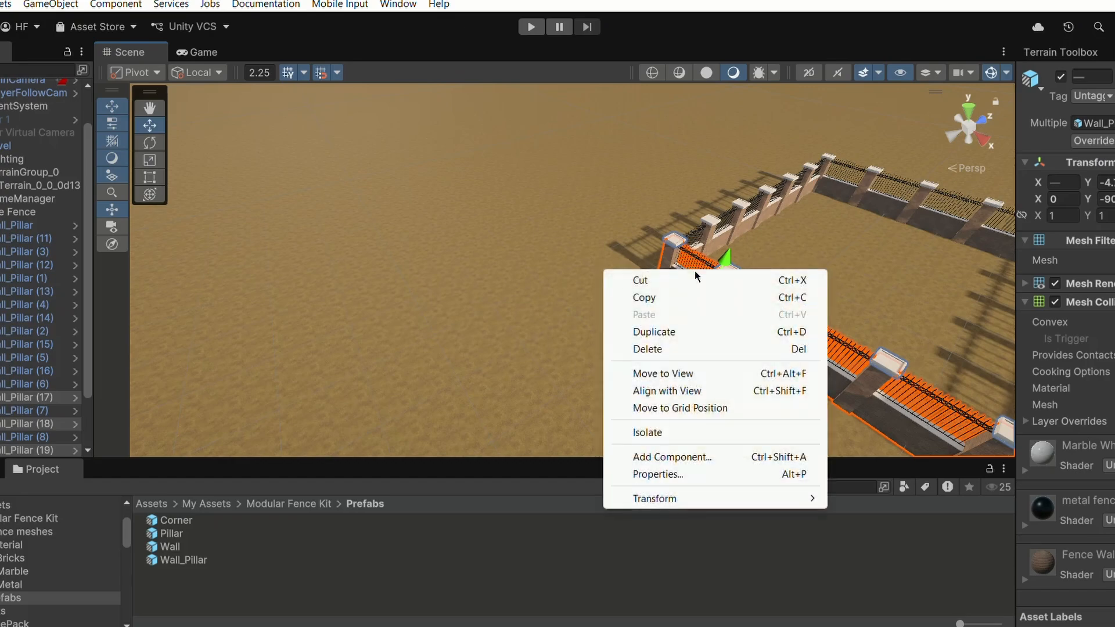
middle_click_drag(555, 205, 512, 188)
left_click(650, 257)
right_click_drag(650, 257, 697, 256)
scroll(589, 218, "down", 3)
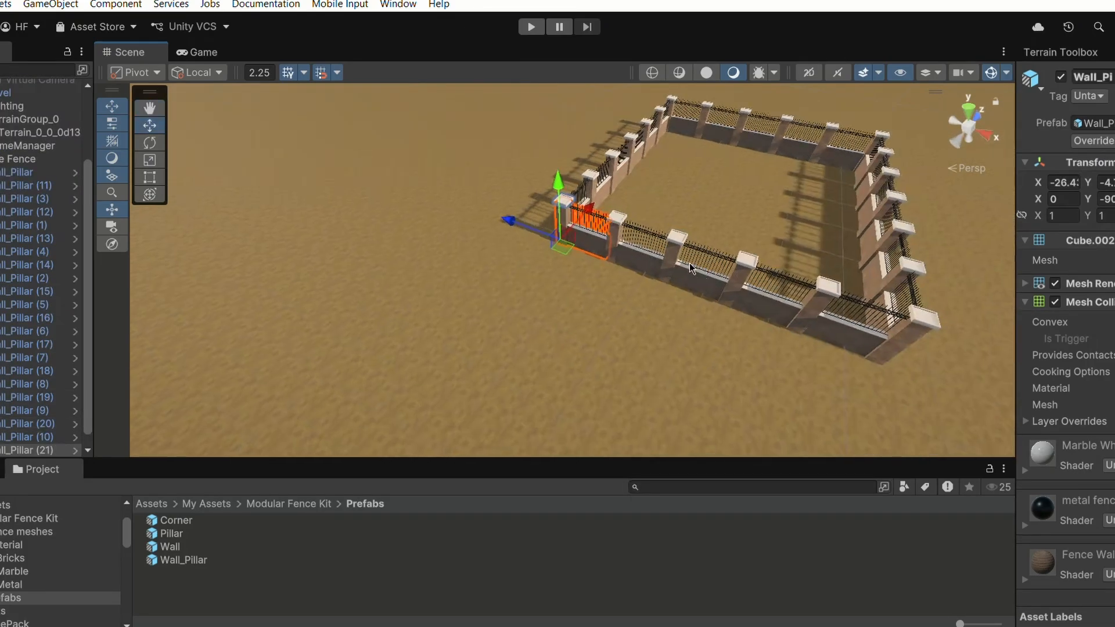
mouse_move(590, 214)
left_mouse_down()
mouse_move(530, 250)
mouse_move(584, 220)
left_mouse_up()
key("f")
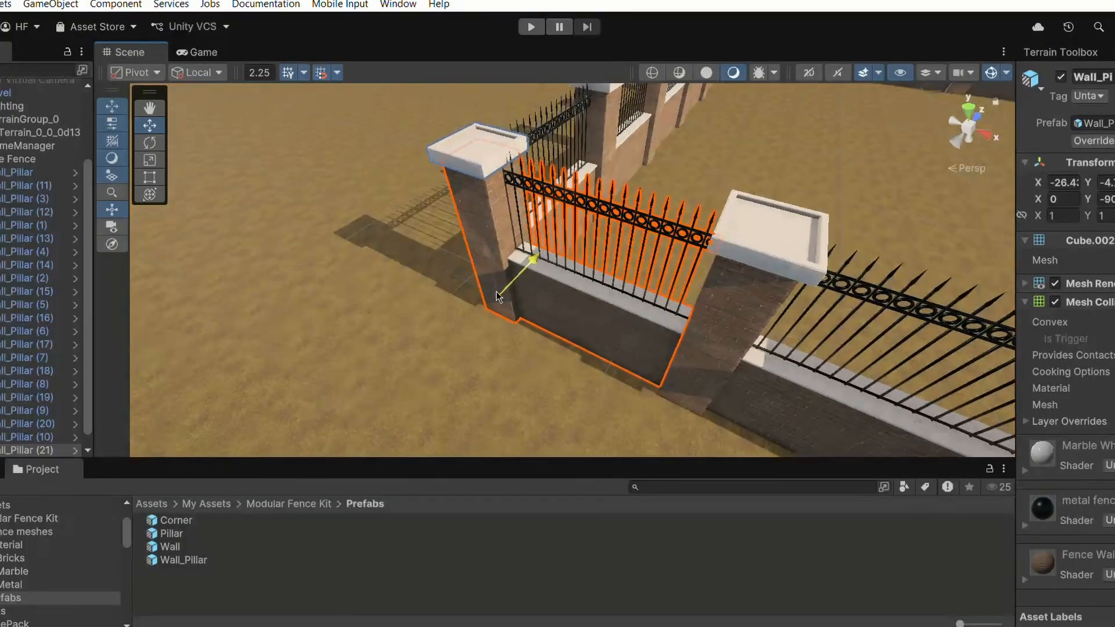
left_click_drag(529, 262, 521, 285)
scroll(613, 317, "down", 10)
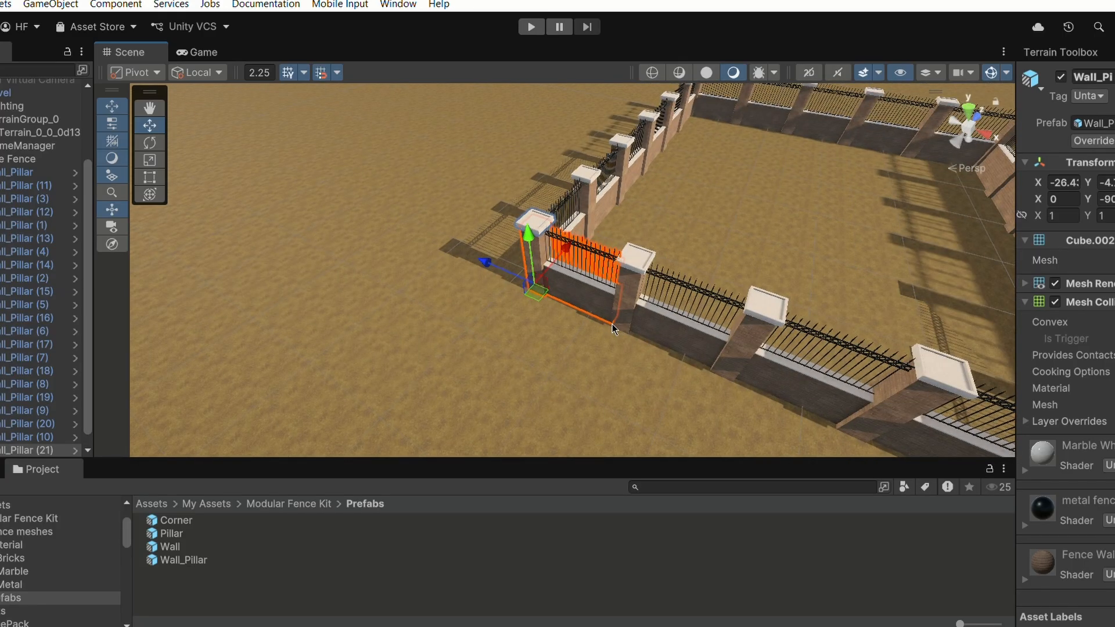
scroll(612, 325, "down", 5)
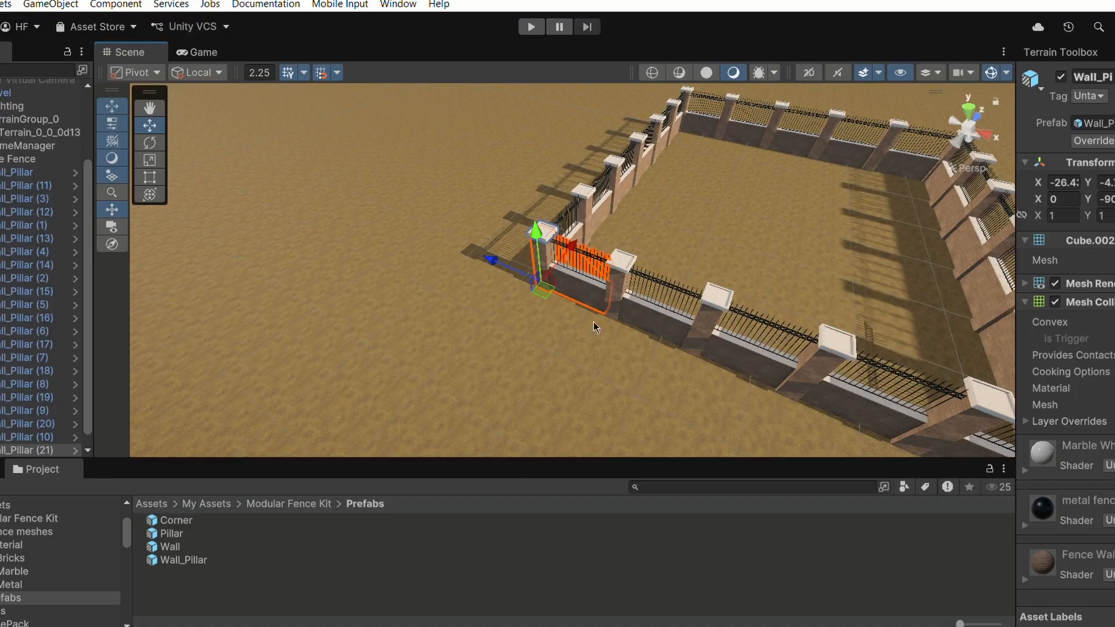
scroll(594, 322, "down", 1)
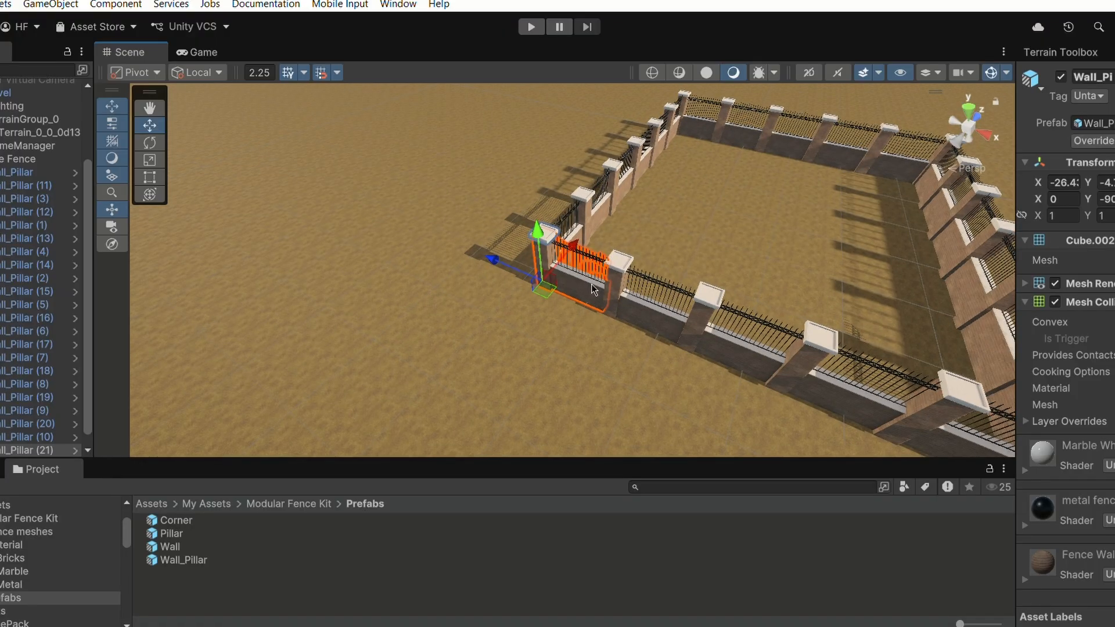
- Delete the fence segment sitting at the corner of the fourth side
scroll(591, 284, "up", 2)
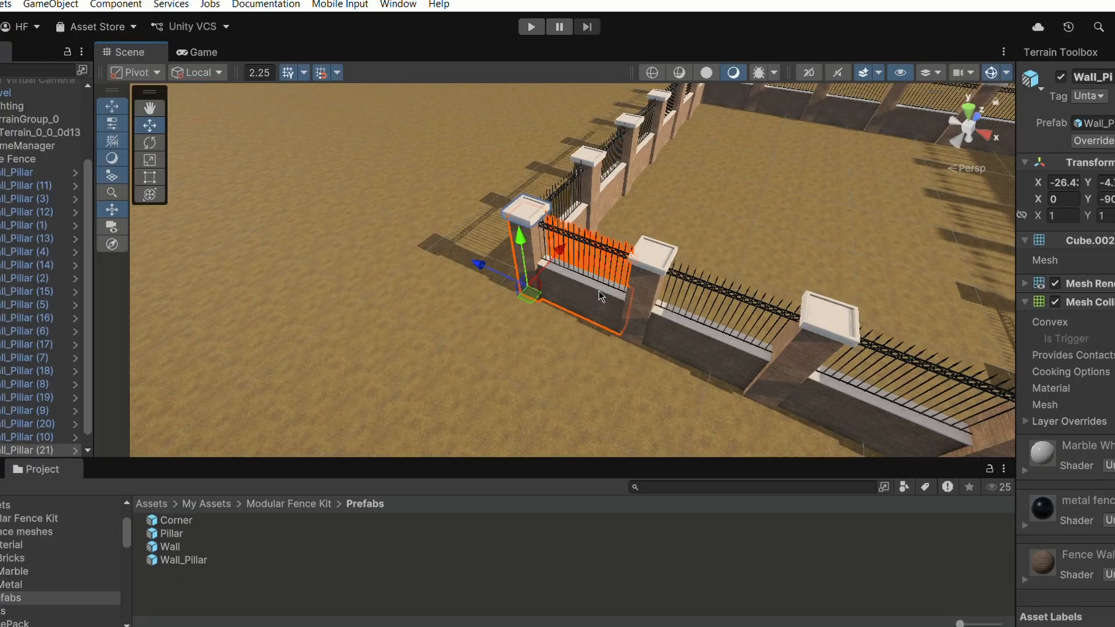
key("Delete")
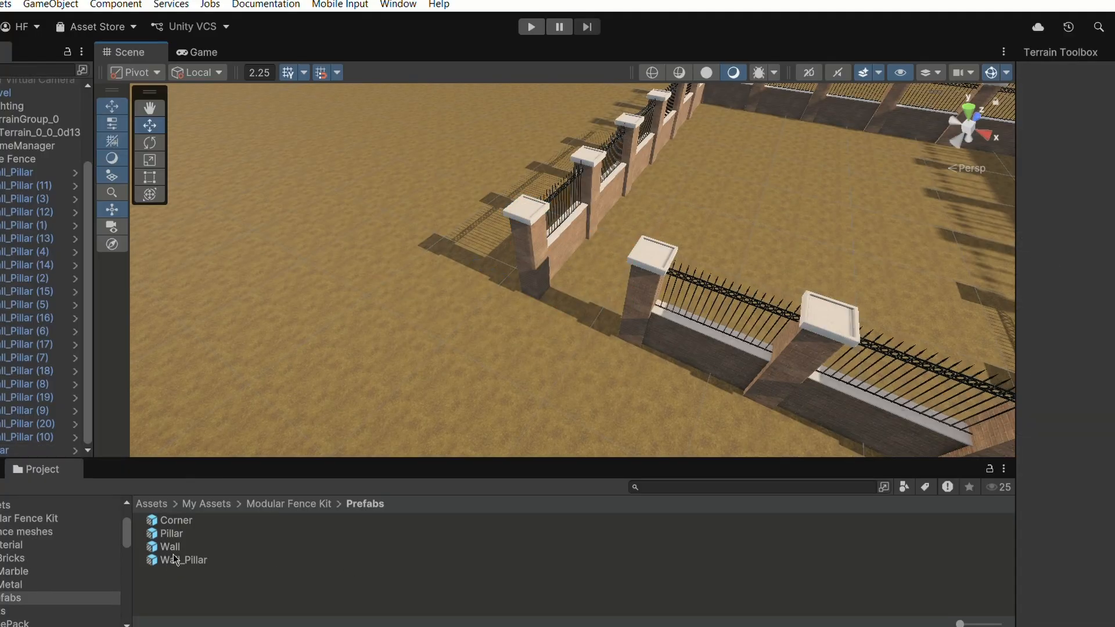
- Place a Wall prefab near that corner and rotate it by 90 degrees using the 90° rotation snap
left_click_drag(185, 548, 464, 381)
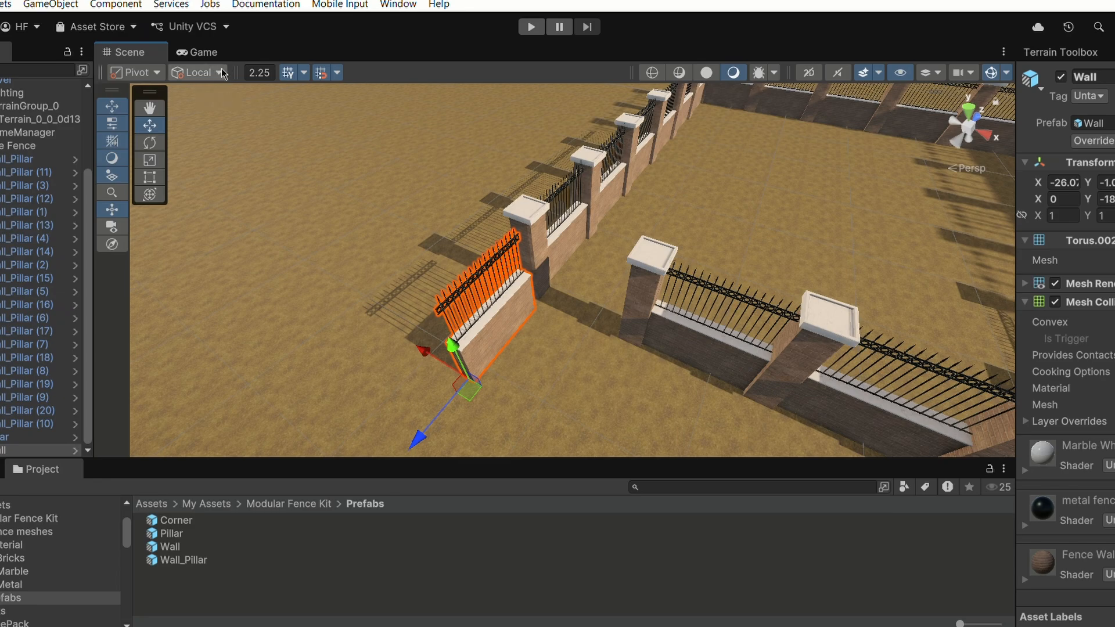
left_click(148, 145)
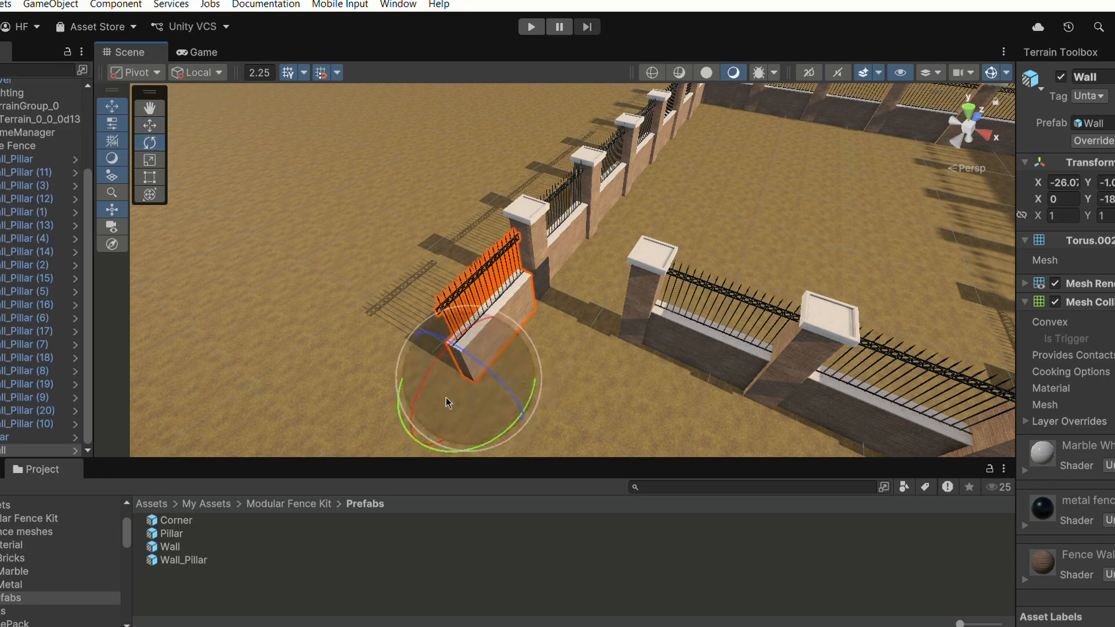
scroll(517, 424, "down", 3)
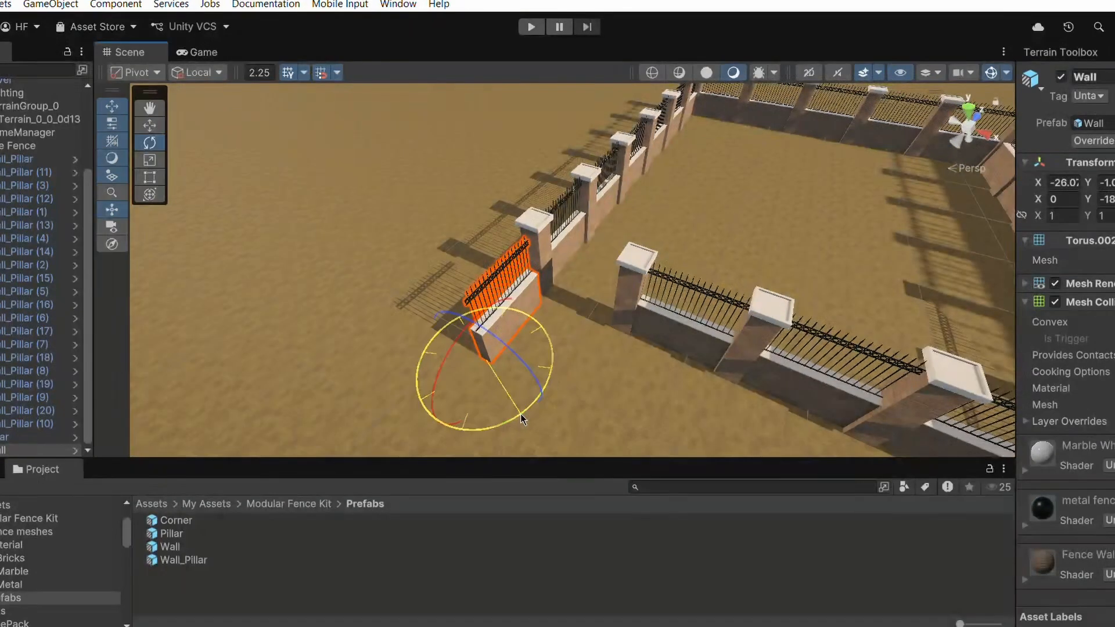
left_click_drag(520, 413, 625, 353)
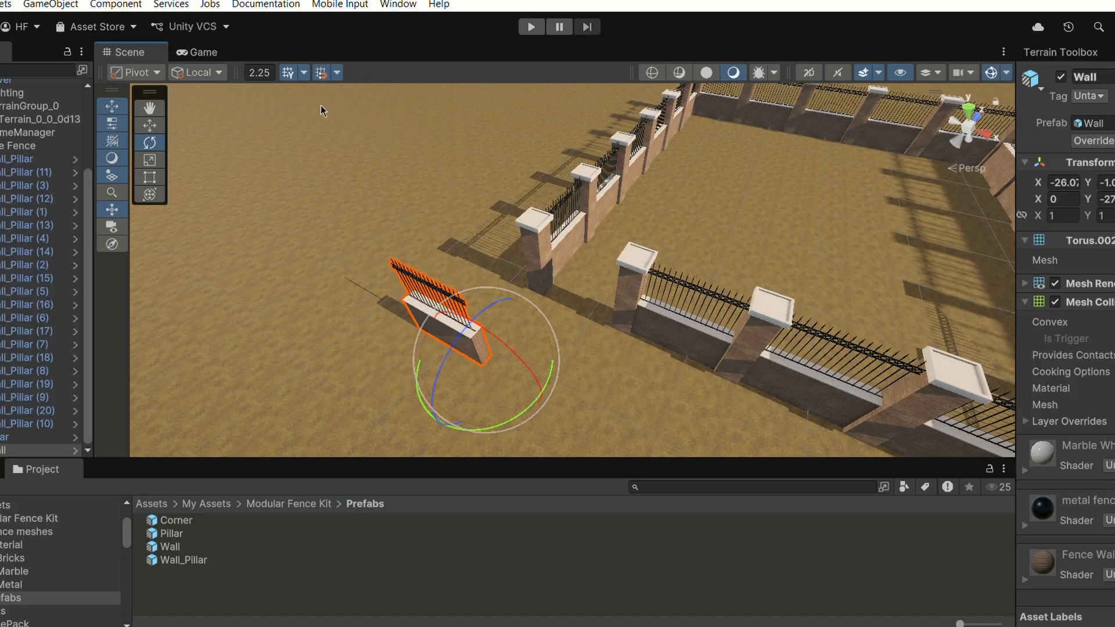
left_click(305, 72)
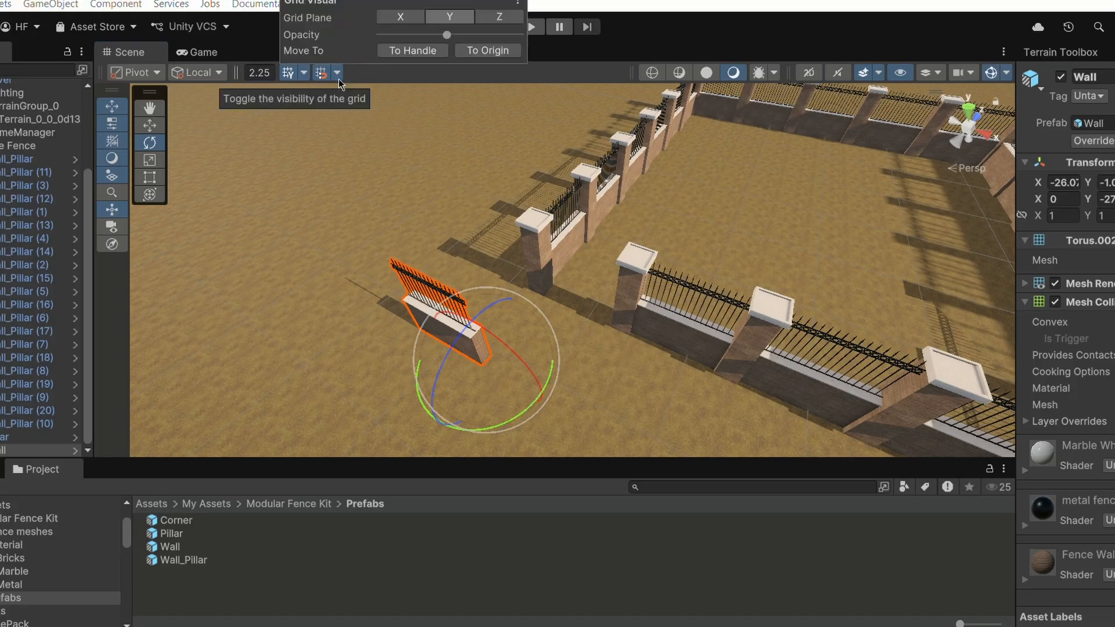
left_click(337, 73)
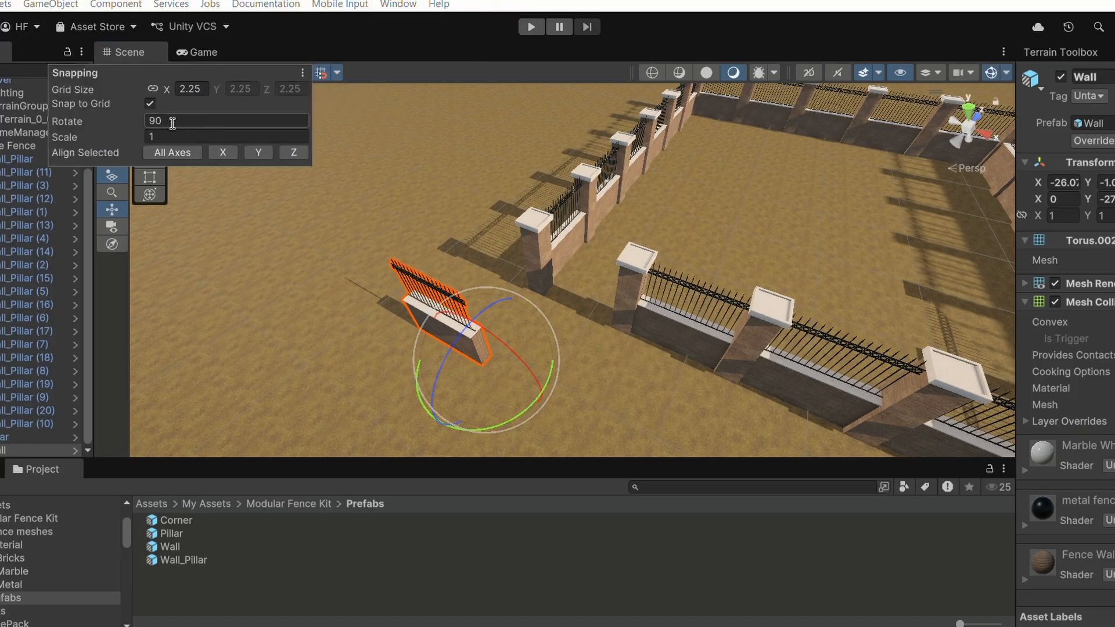
left_click(282, 29)
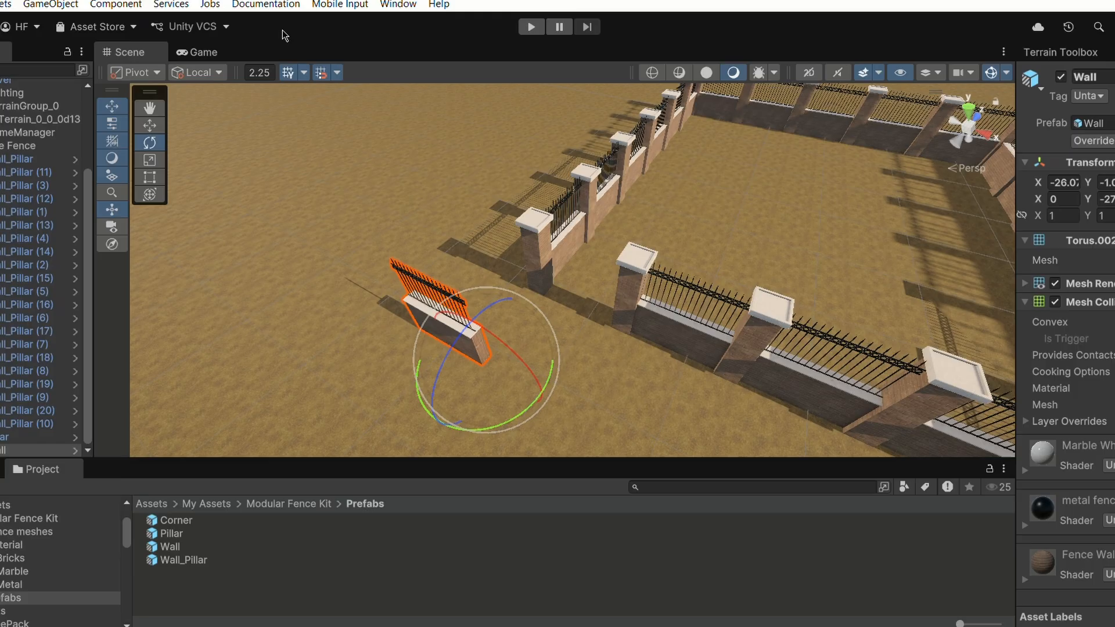
left_click(149, 126)
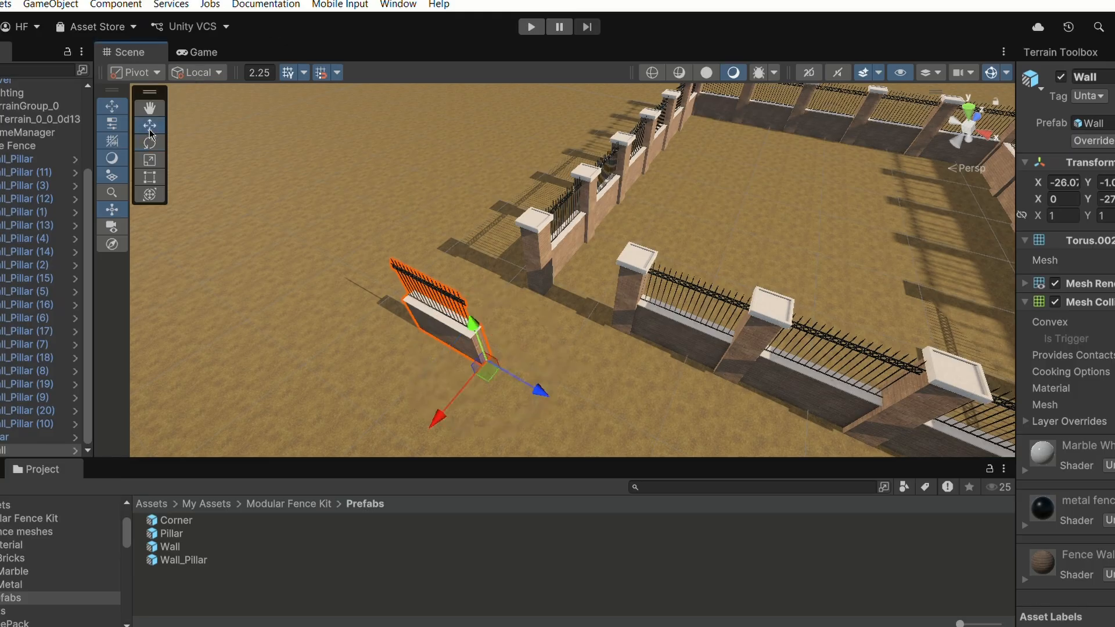
- In top view, slide the Wall into the corner gap so it lines up between the pillars
left_click(968, 110)
left_click(968, 110)
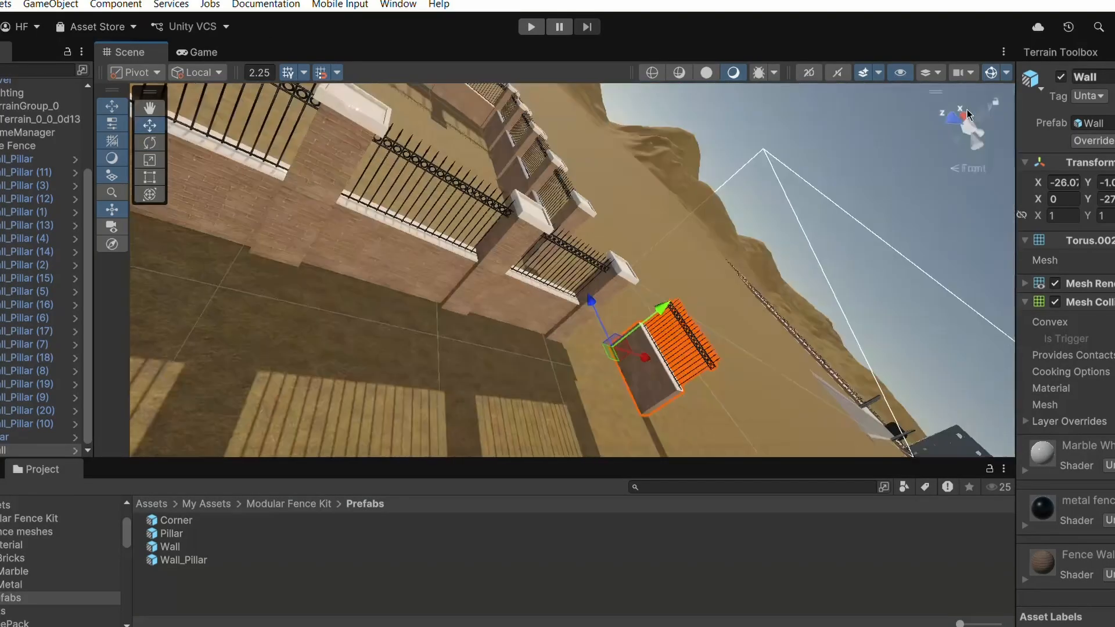
left_click(968, 110)
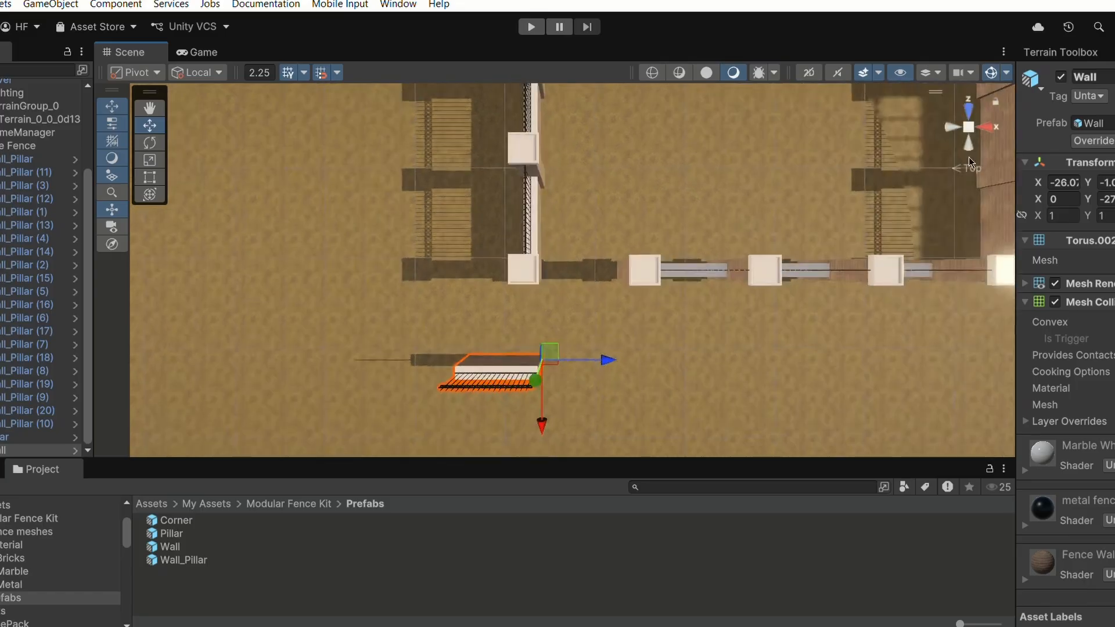
left_click_drag(535, 432, 544, 323)
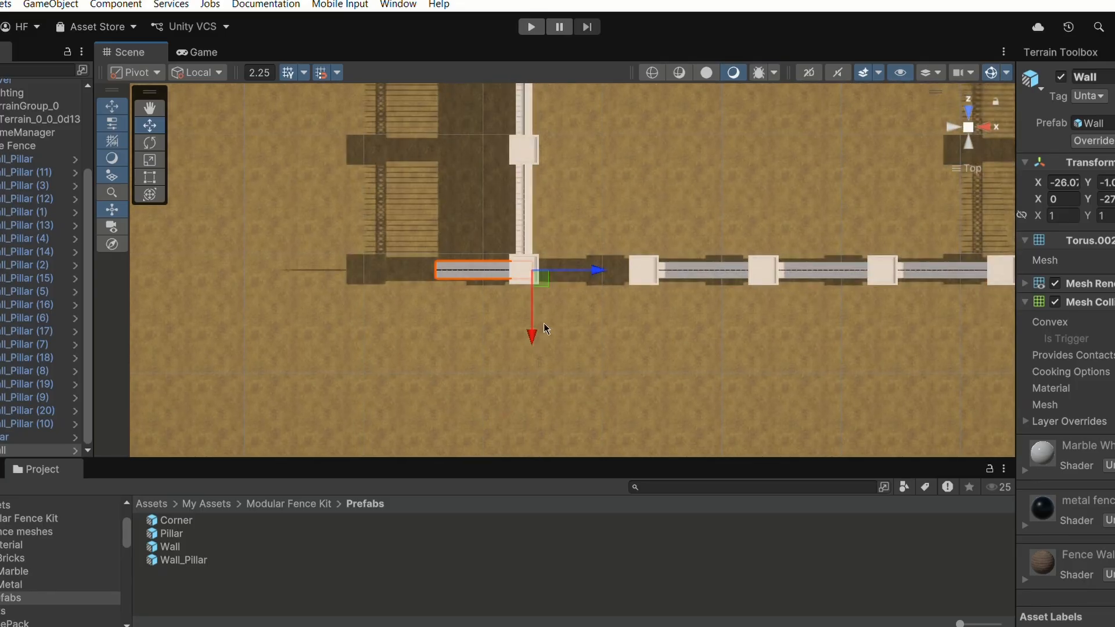
left_click_drag(596, 270, 666, 253)
key("ctrl+z")
left_click(322, 76)
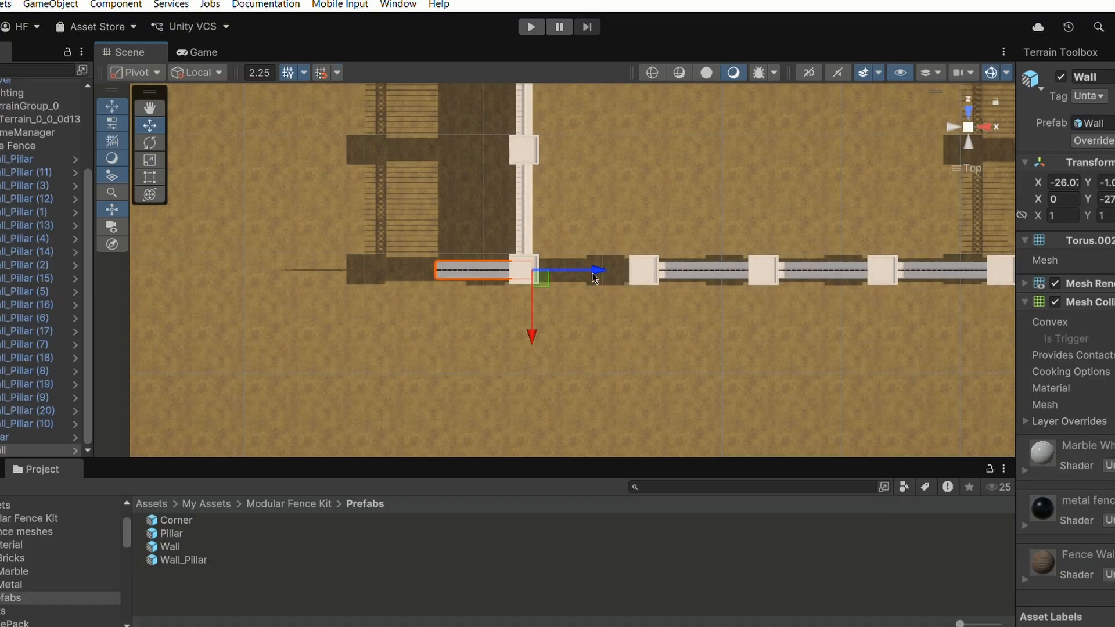
left_click_drag(595, 278, 690, 261)
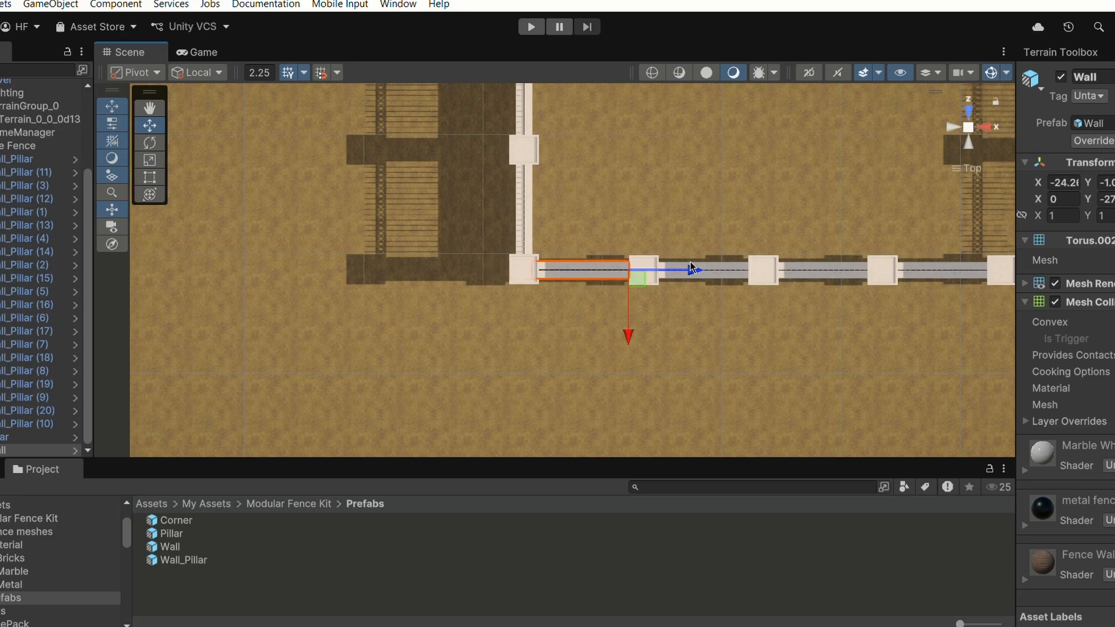
right_click_drag(690, 261, 663, 252)
left_click(571, 337)
- Orbit and zoom around the enclosure to inspect how the new wall fits at the corner
scroll(534, 327, "up", 5)
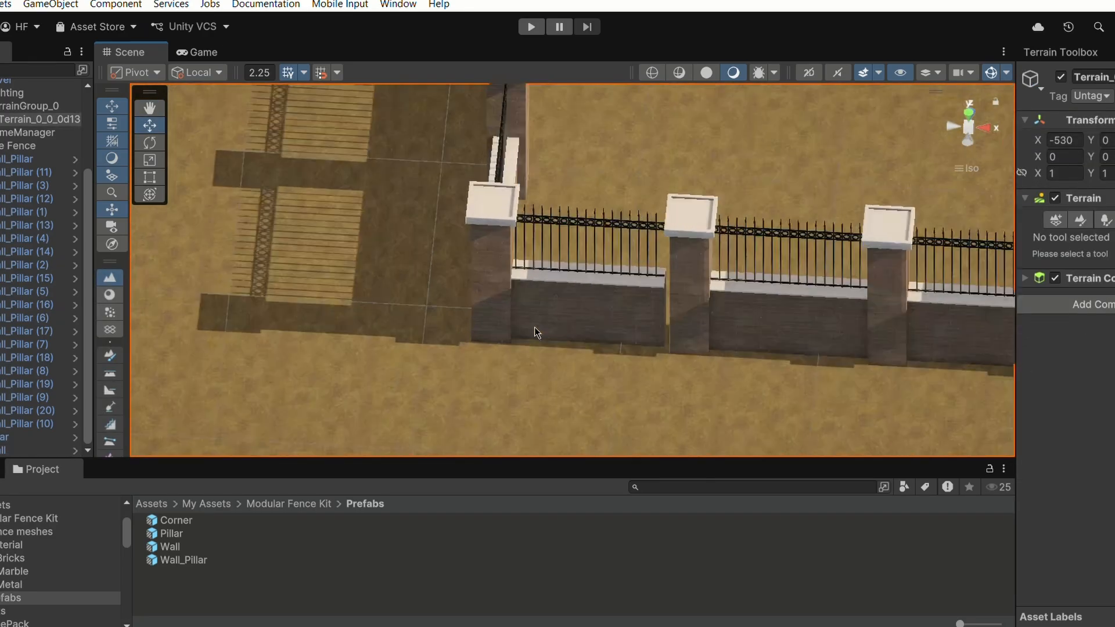
right_click_drag(535, 328, 659, 217)
left_click(675, 277)
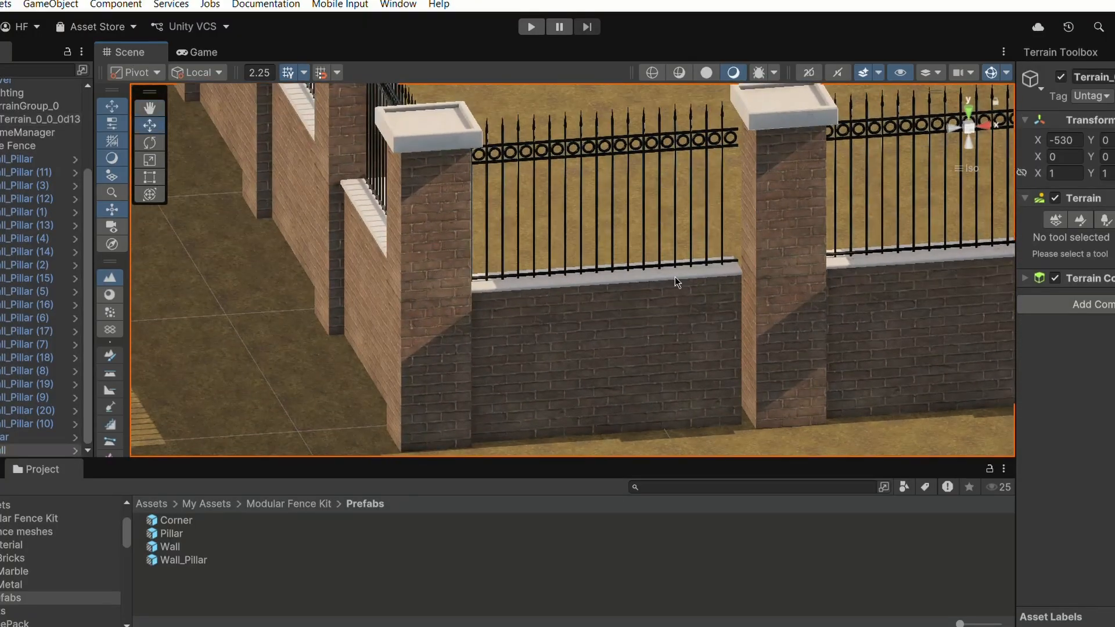
left_click_drag(801, 417, 805, 414)
right_click_drag(803, 411, 711, 350)
middle_click_drag(711, 350, 599, 324)
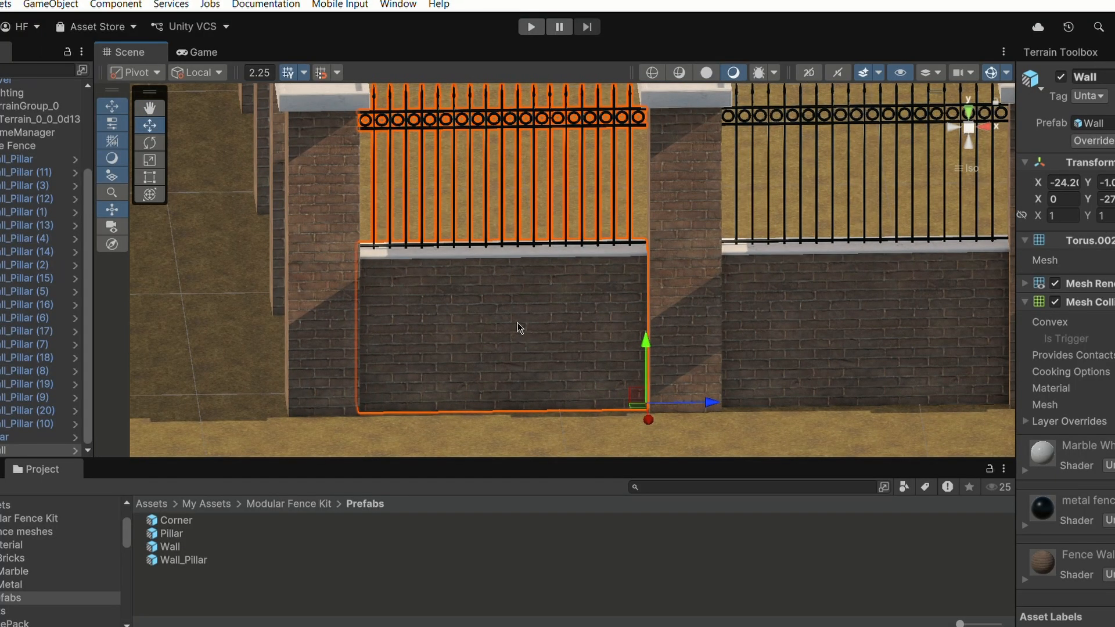
left_click(270, 306)
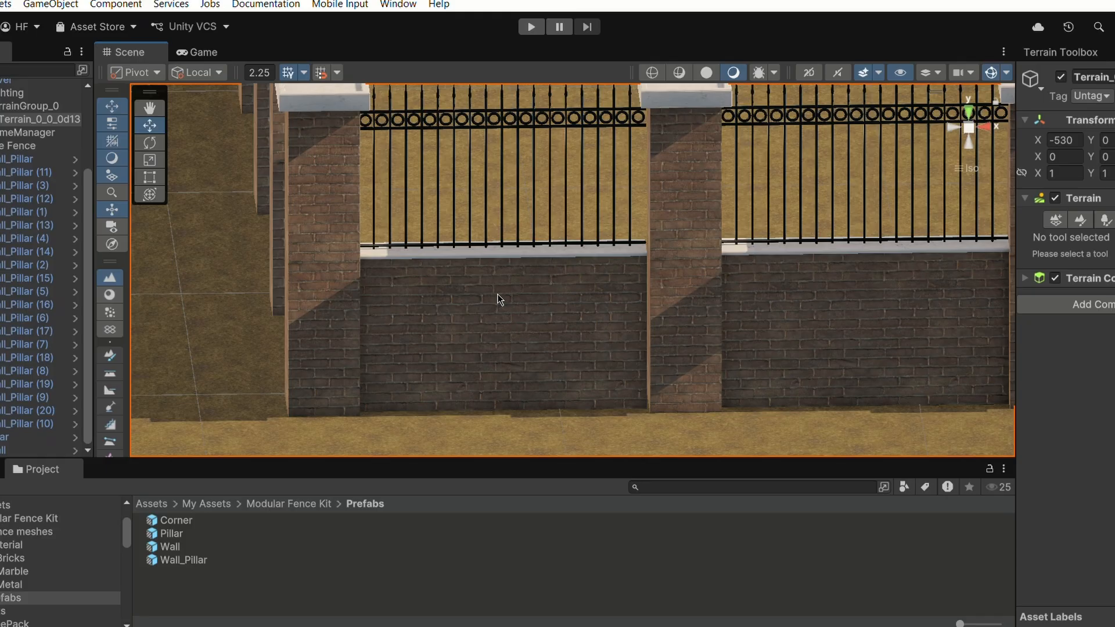
scroll(355, 305, "down", 1)
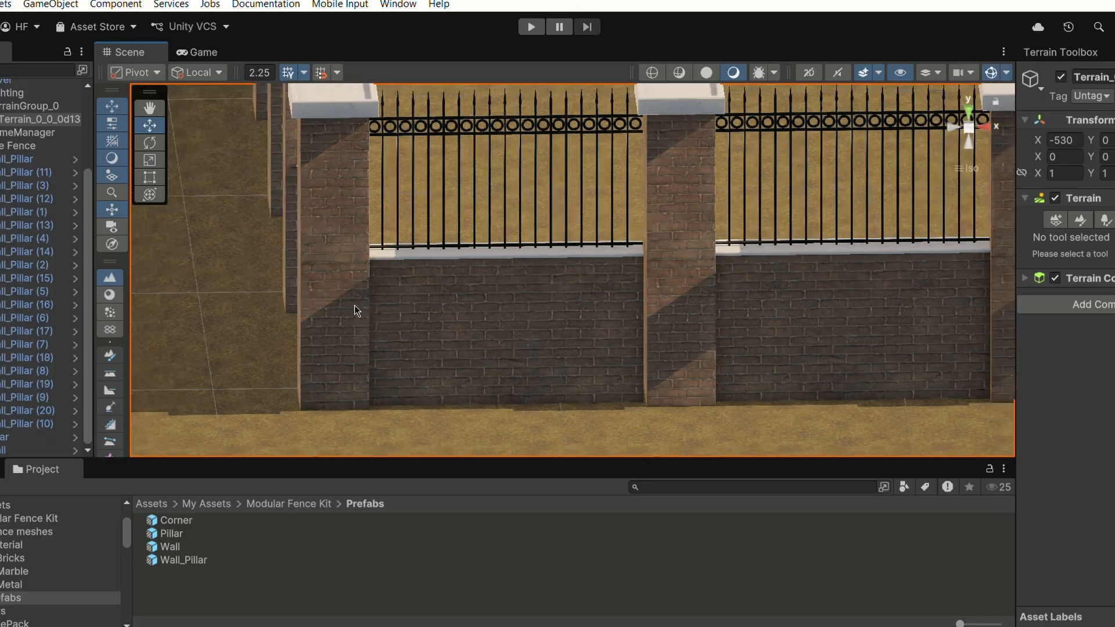
scroll(354, 305, "down", 2)
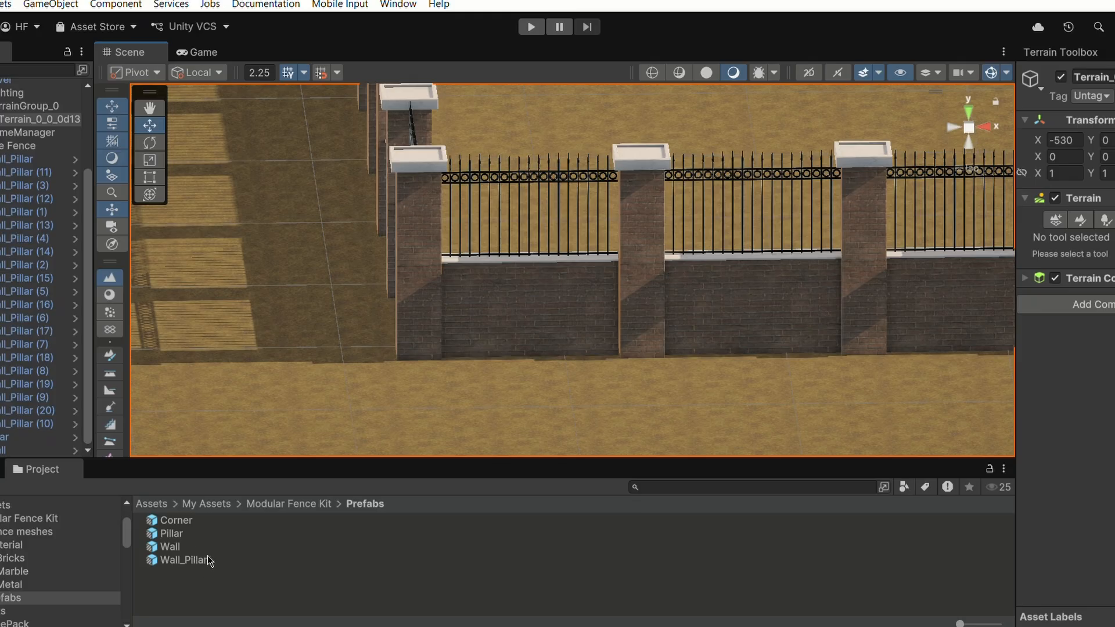
right_click_drag(442, 214, 501, 156)
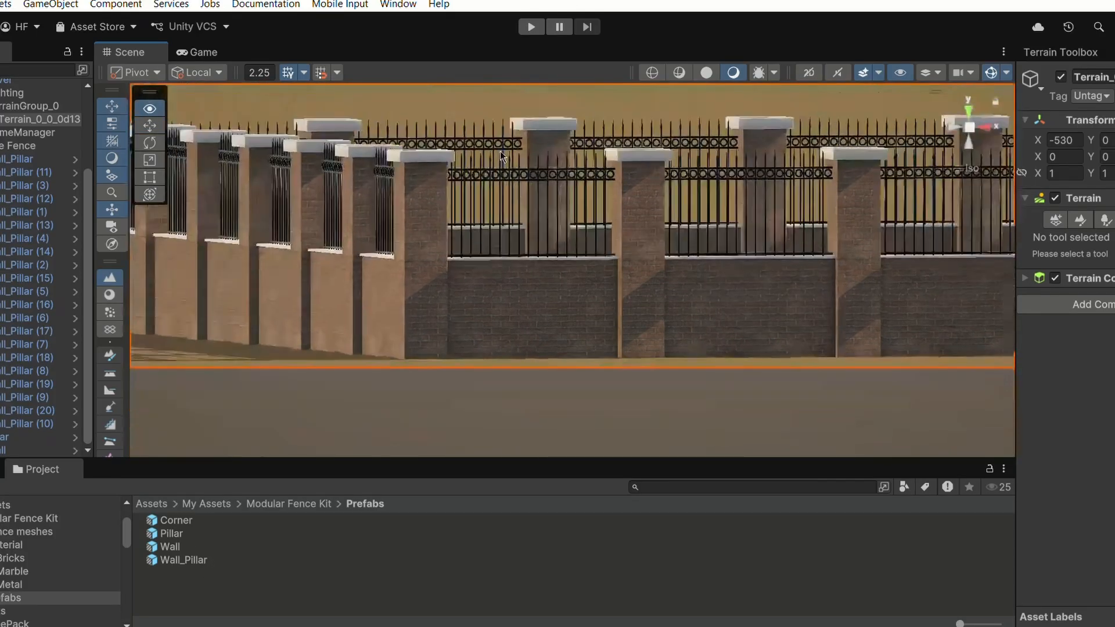
left_click(974, 170)
middle_click_drag(515, 207, 518, 297)
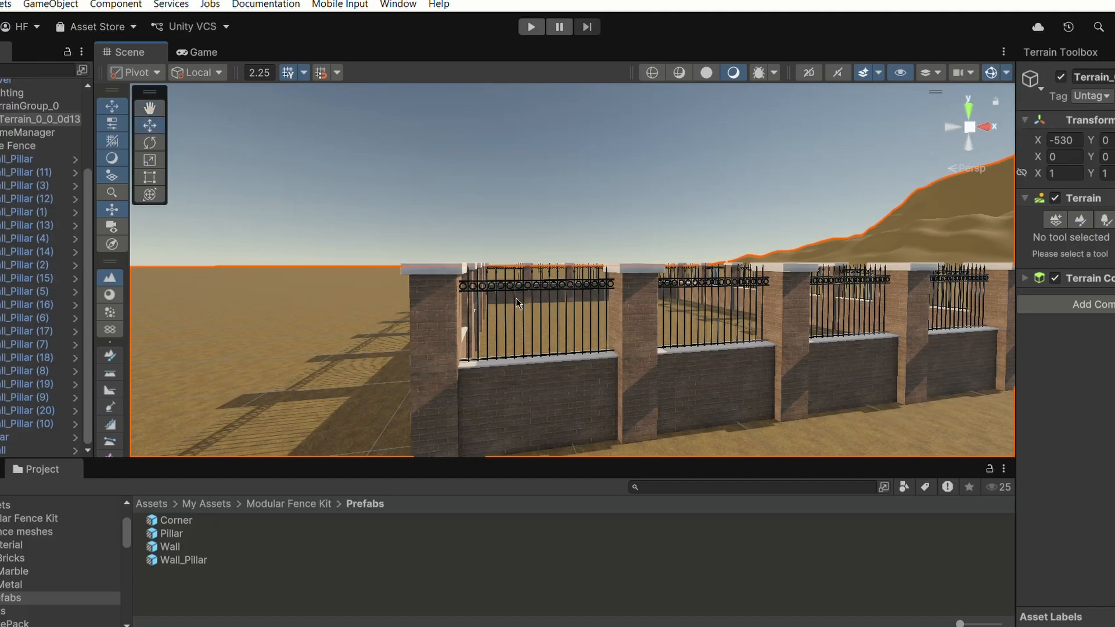
right_click_drag(516, 294, 530, 312)
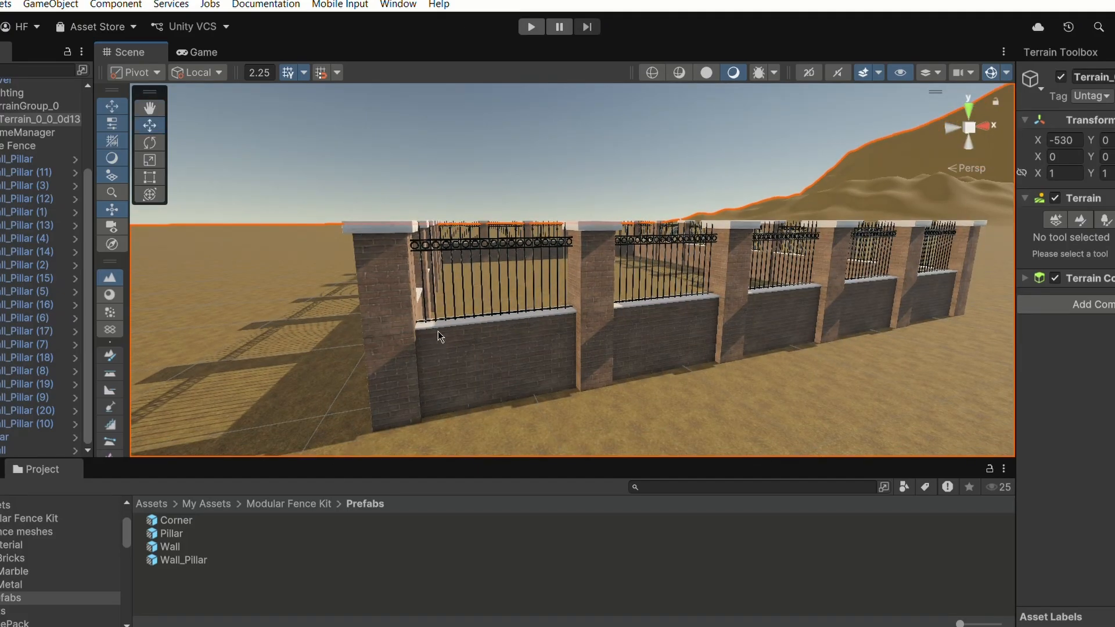
left_click(170, 547)
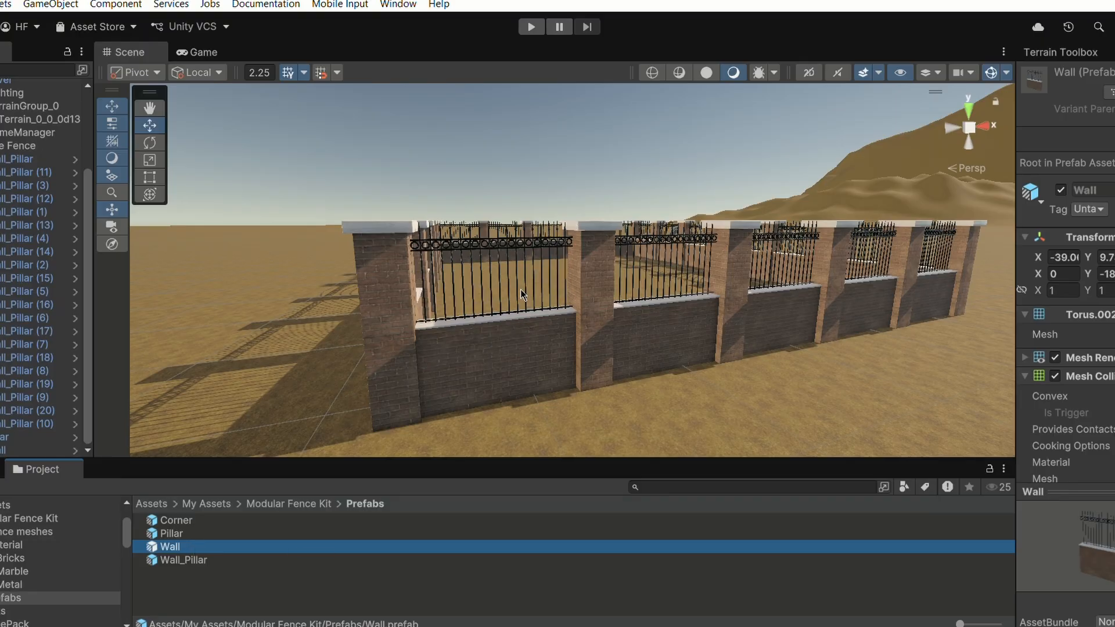
middle_click_drag(521, 289, 419, 306)
right_click_drag(605, 251, 478, 292)
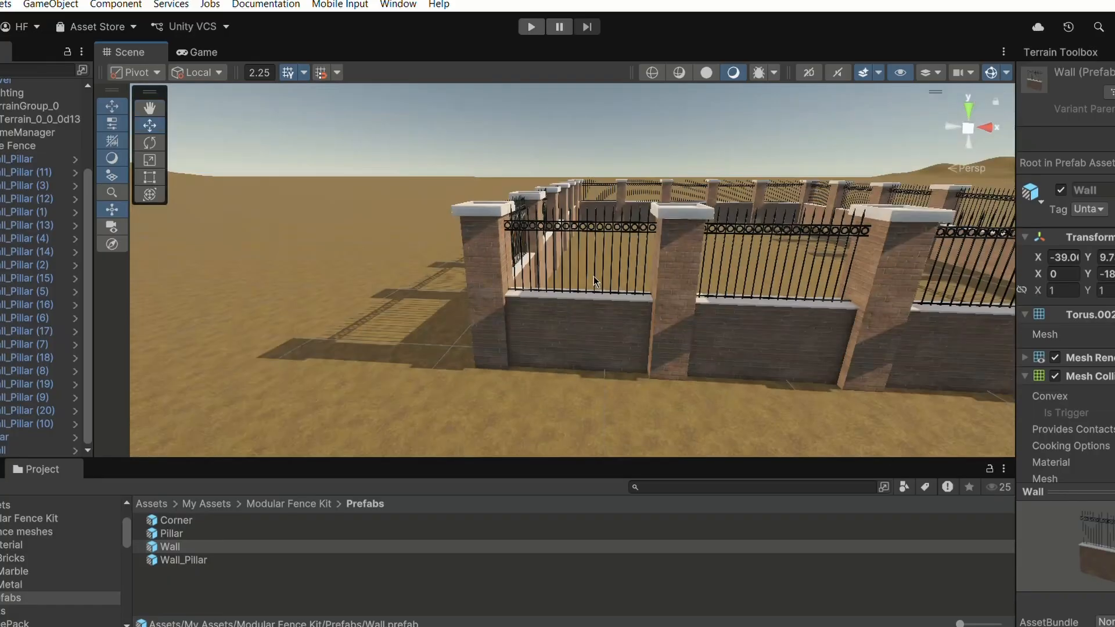
middle_click_drag(605, 276, 595, 275)
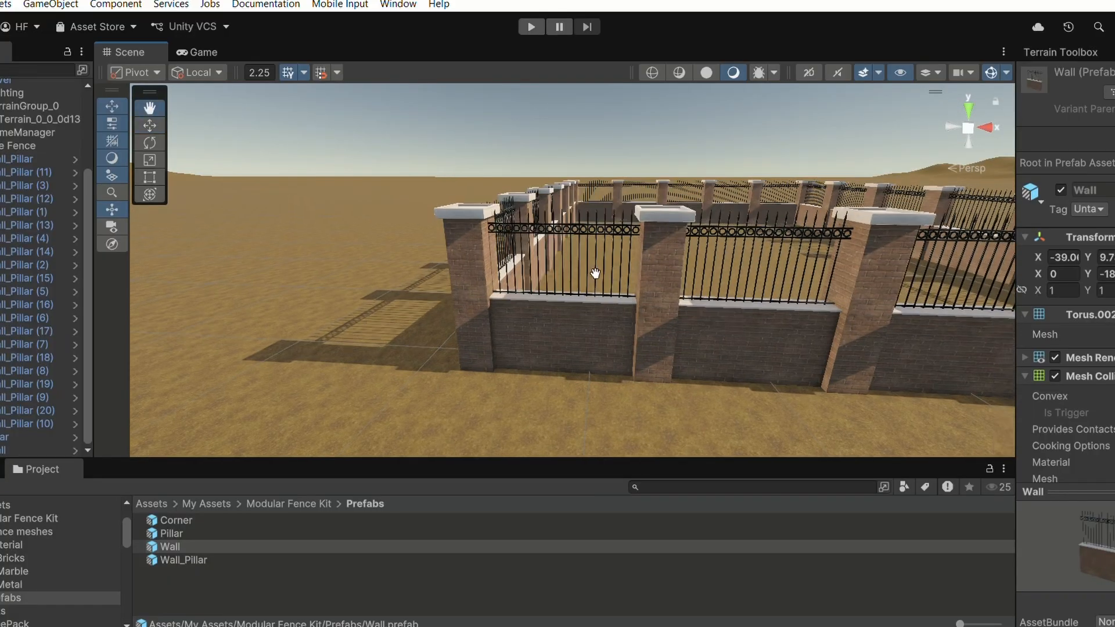
left_click(587, 310)
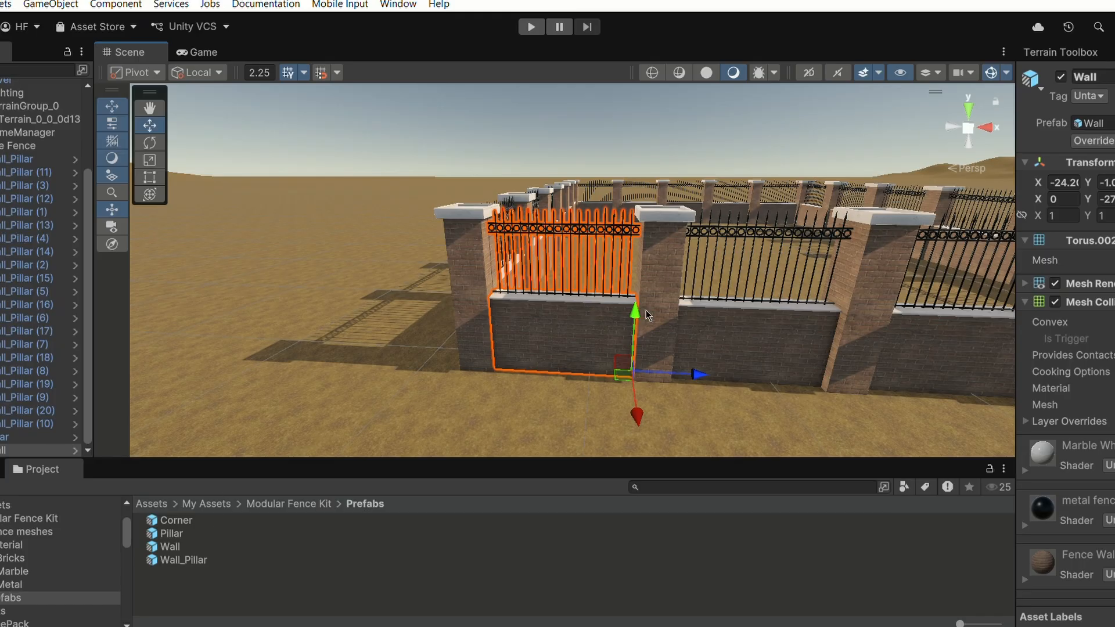
middle_click_drag(647, 315, 372, 320)
scroll(495, 252, "down", 6)
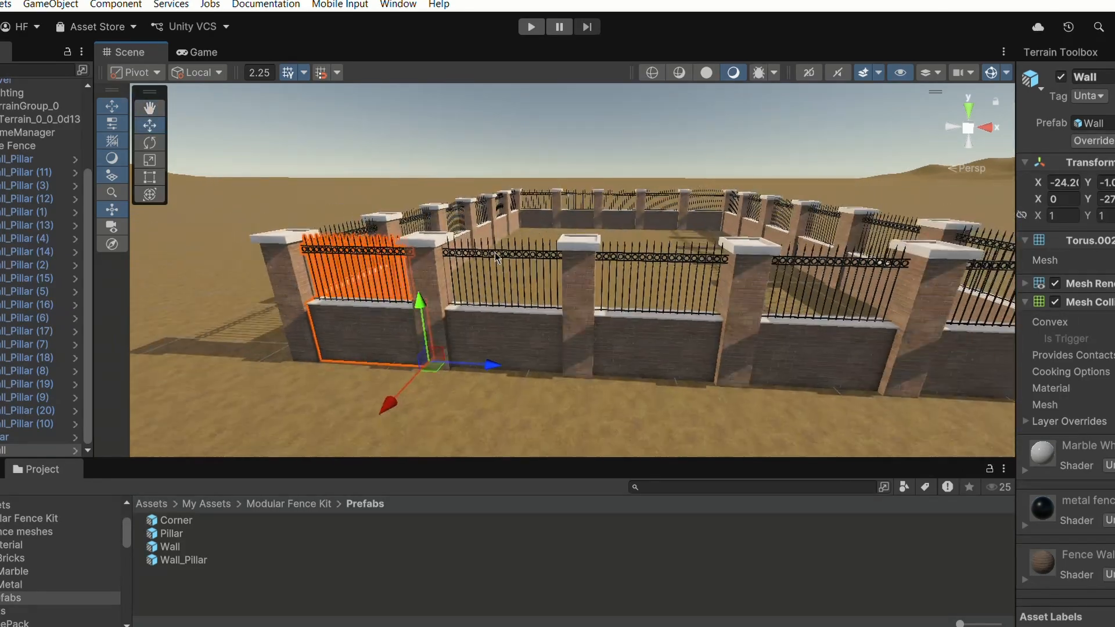
scroll(486, 284, "up", 3)
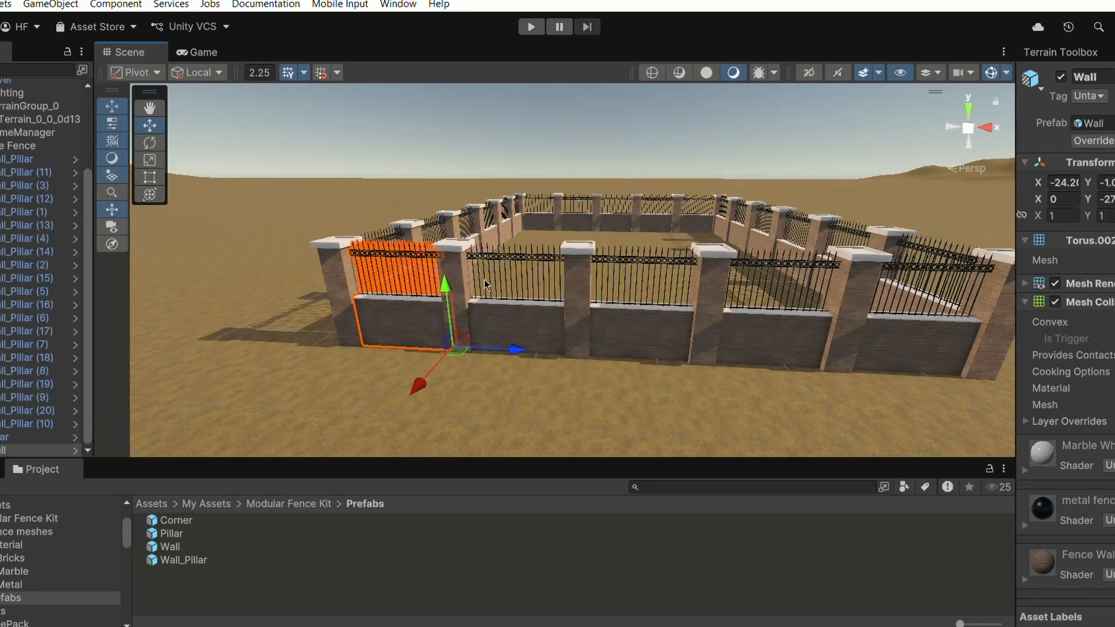
- Select a Wall_Pillar segment in the middle of the front run and delete it to open a gap
left_click(646, 317)
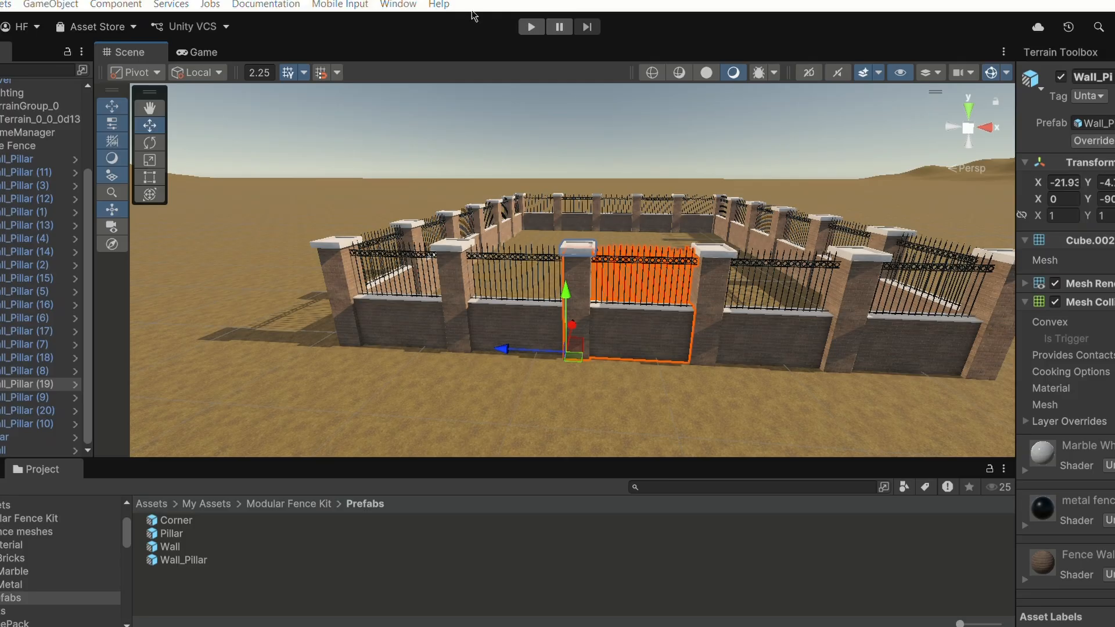
left_click(643, 284)
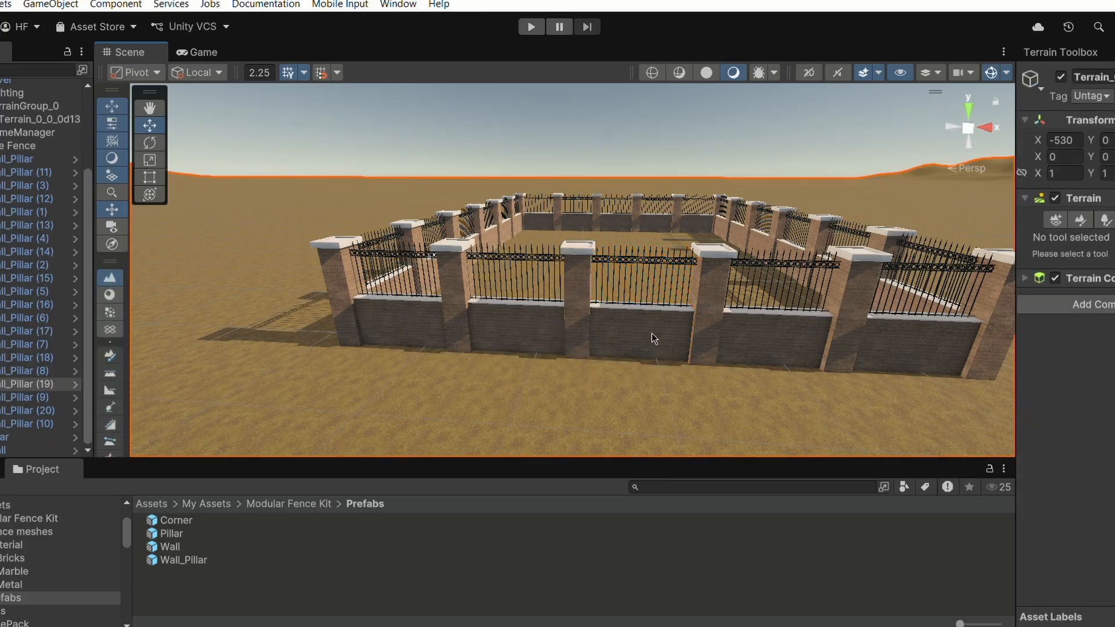
left_click(647, 320)
key("Delete")
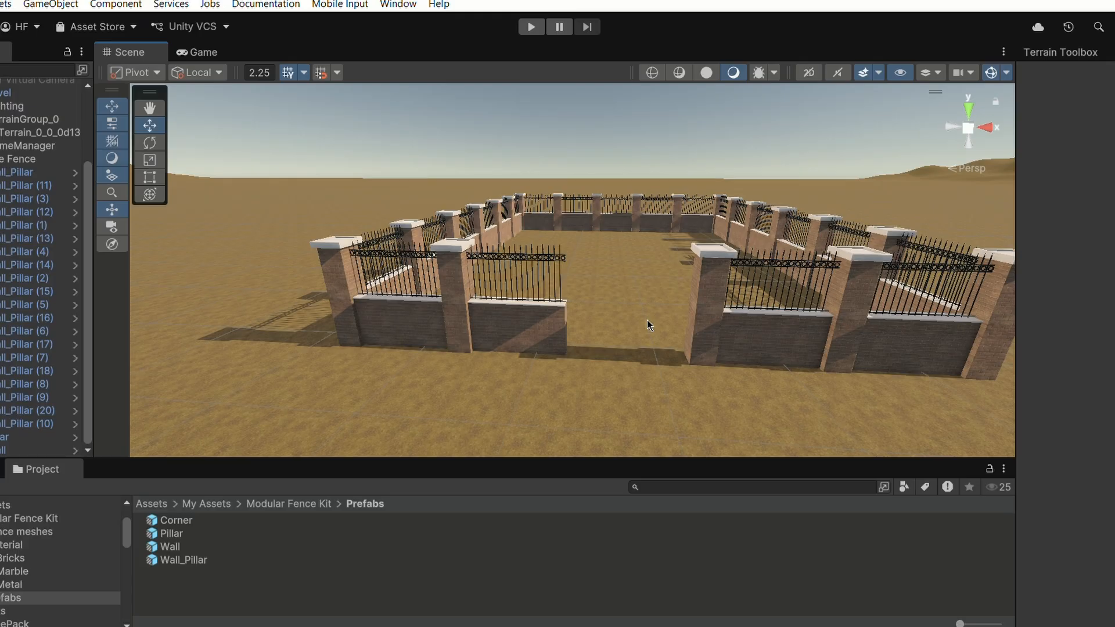
- Place a Pillar prefab at the left end of the new entrance gap in the front fence run
middle_click_drag(647, 319, 560, 315)
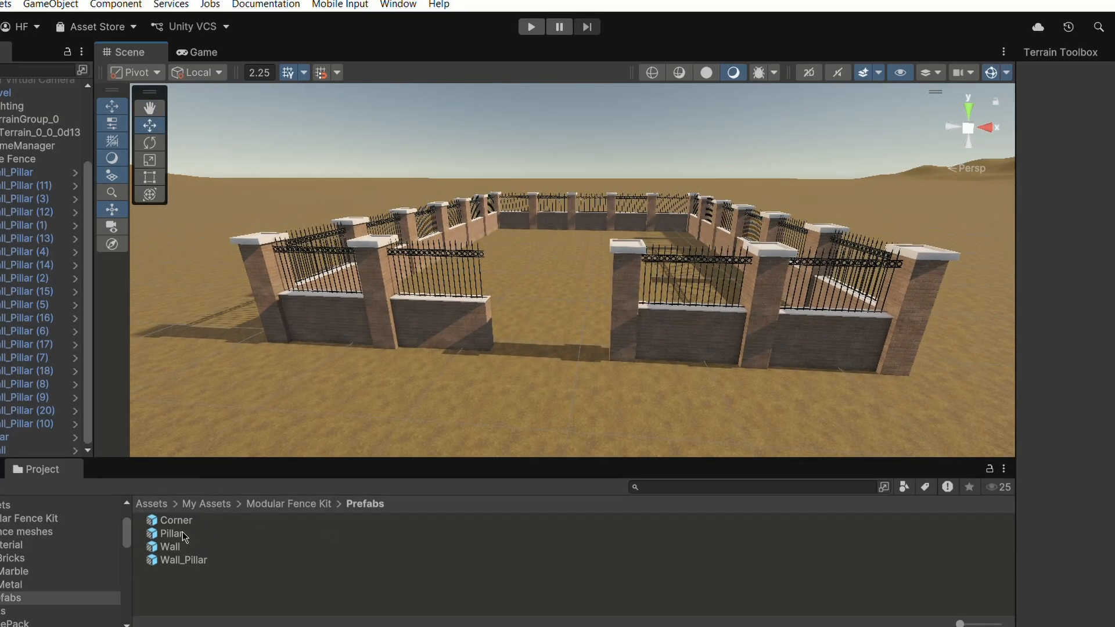
left_click_drag(183, 532, 517, 357)
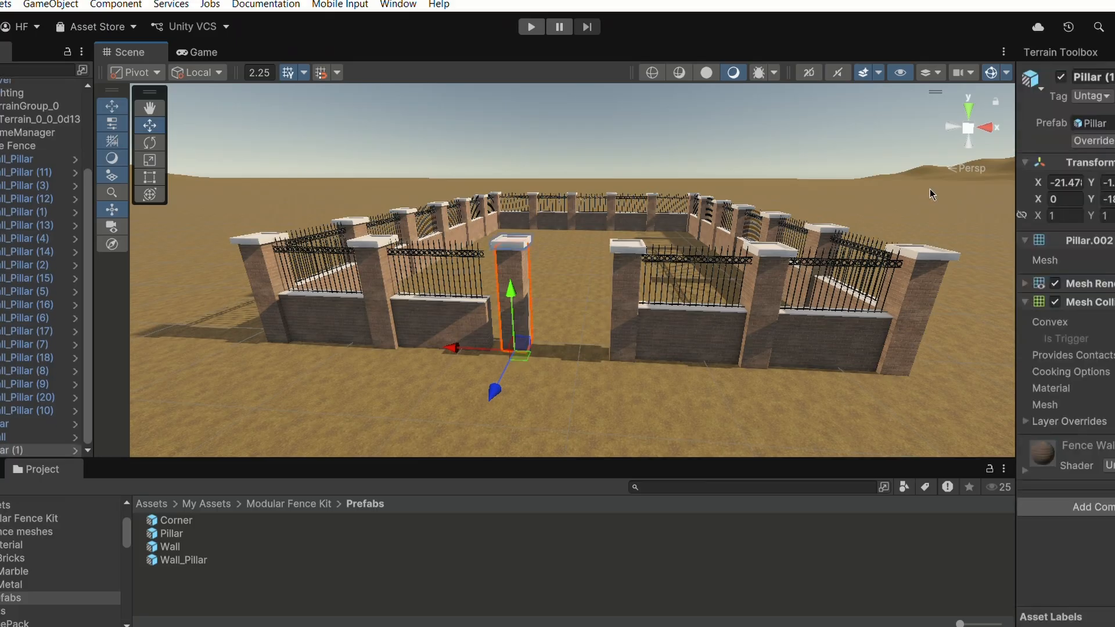
left_click(969, 109)
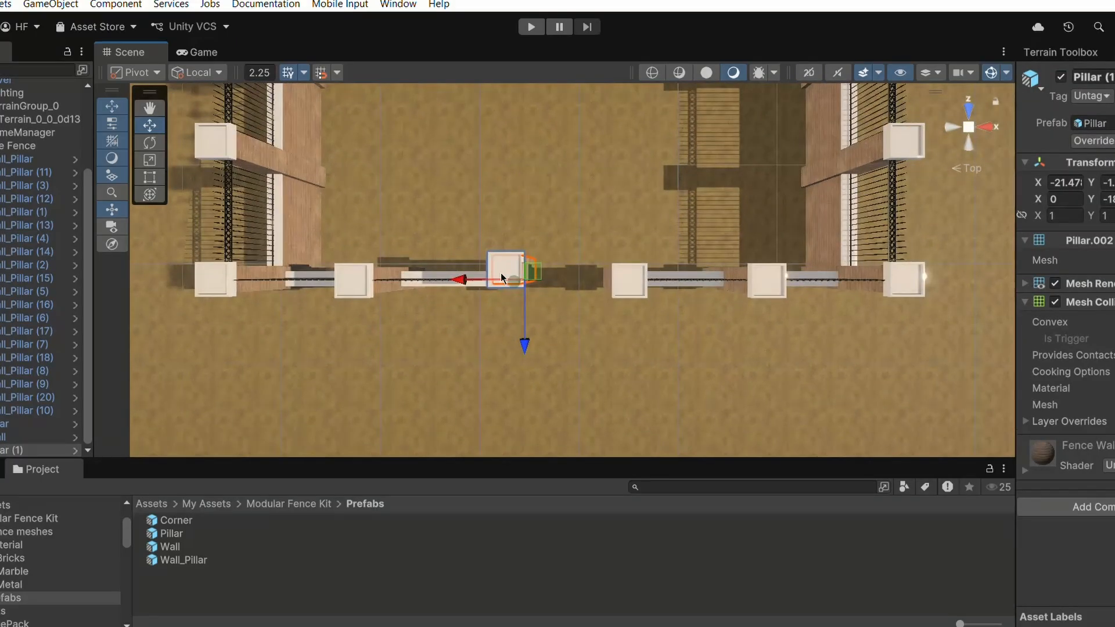
left_click(974, 172)
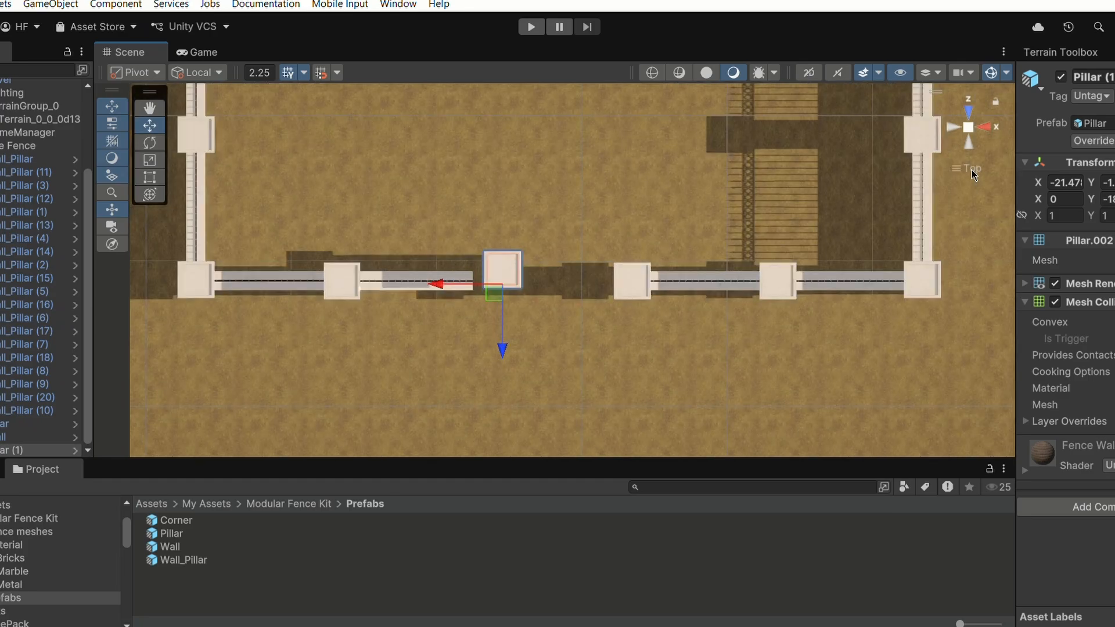
scroll(505, 363, "up", 2)
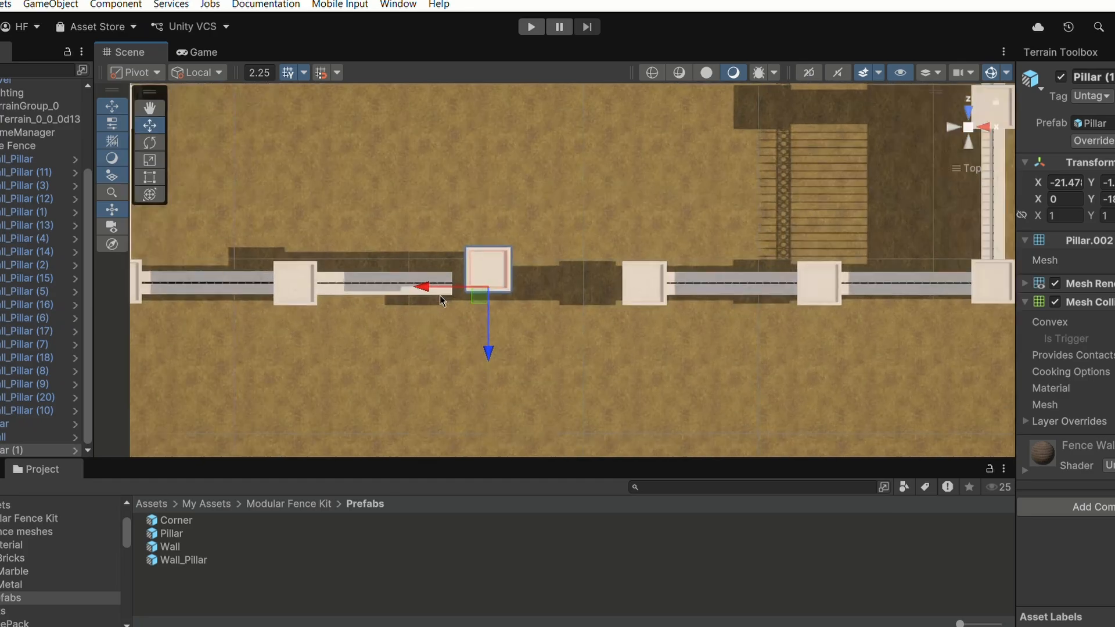
- Nudge the new Pillar toward the adjacent wall and set the move snap increment to 0.1
left_click_drag(484, 354, 485, 372)
mouse_move(427, 309)
left_mouse_down()
mouse_move(410, 303)
mouse_move(424, 307)
left_mouse_up()
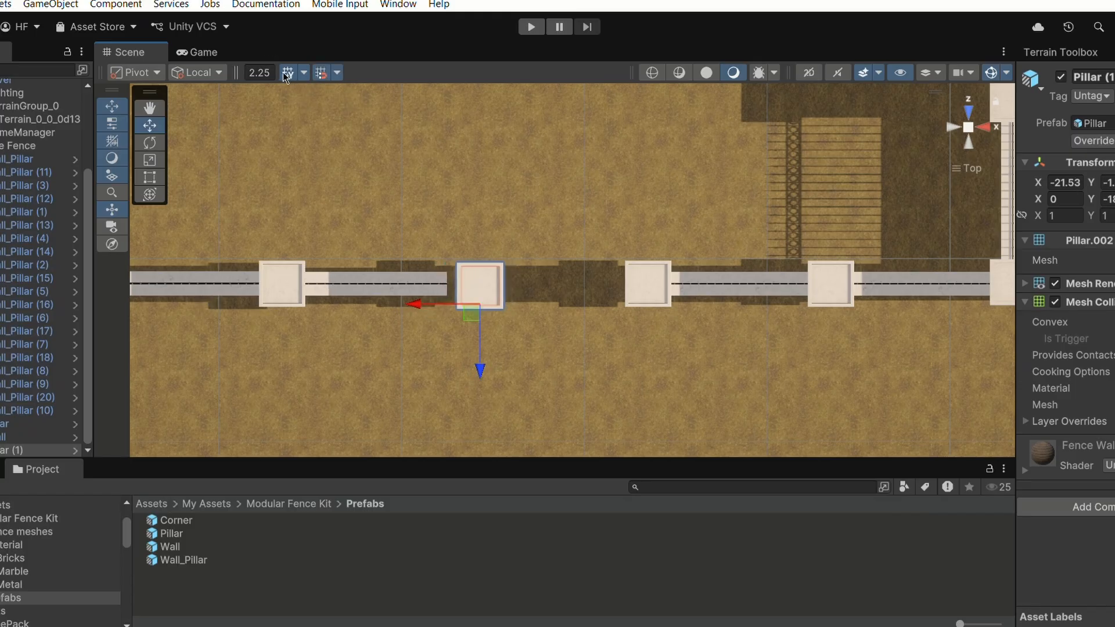
left_click(259, 72)
type("0.1")
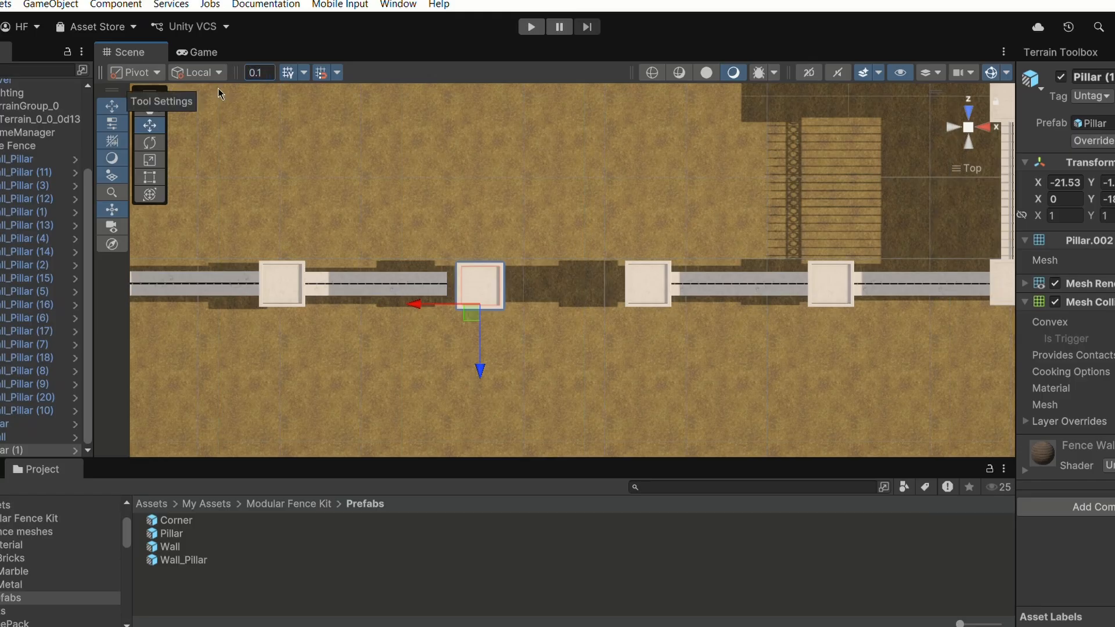
left_click(402, 201)
left_click(455, 302)
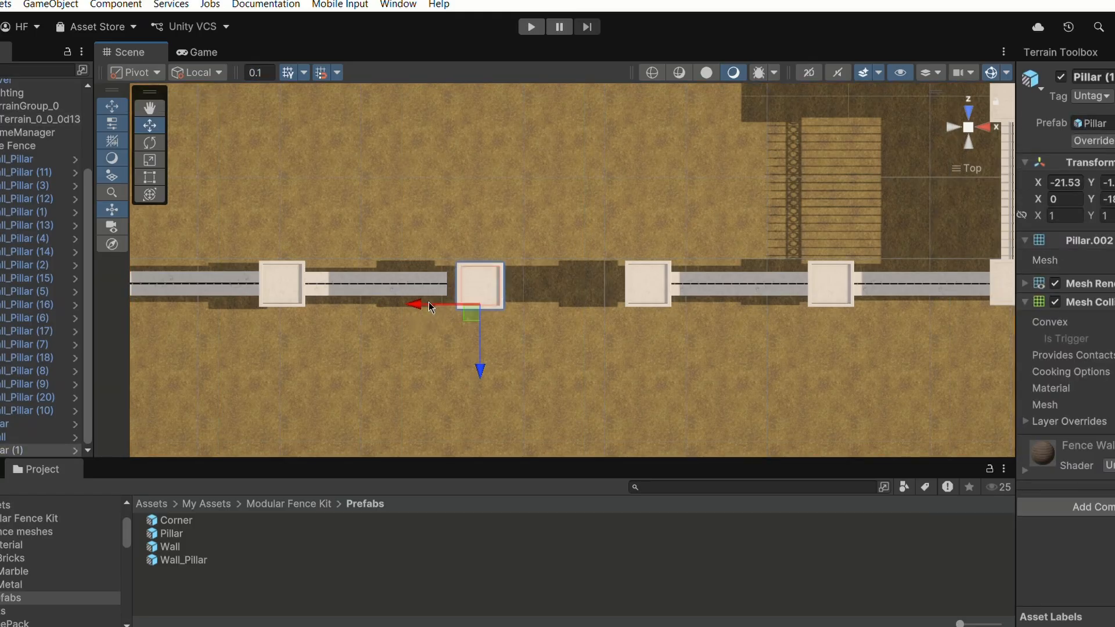
- Slide the Pillar along the X axis in small steps so it meets the end of the wall
left_click_drag(428, 302, 400, 421)
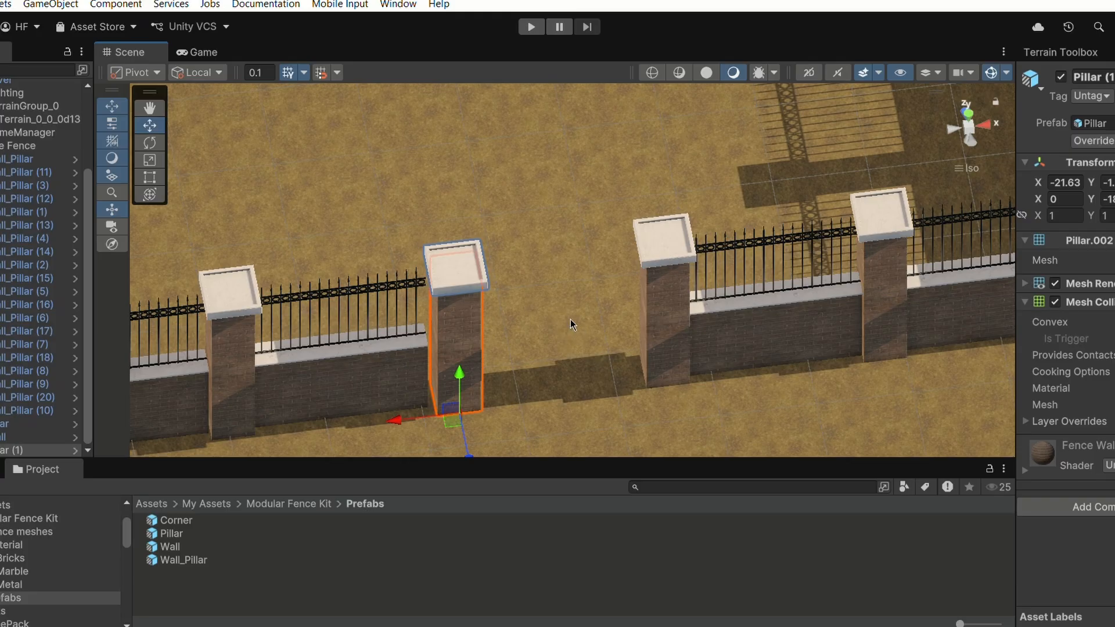
left_click_drag(403, 419, 401, 421)
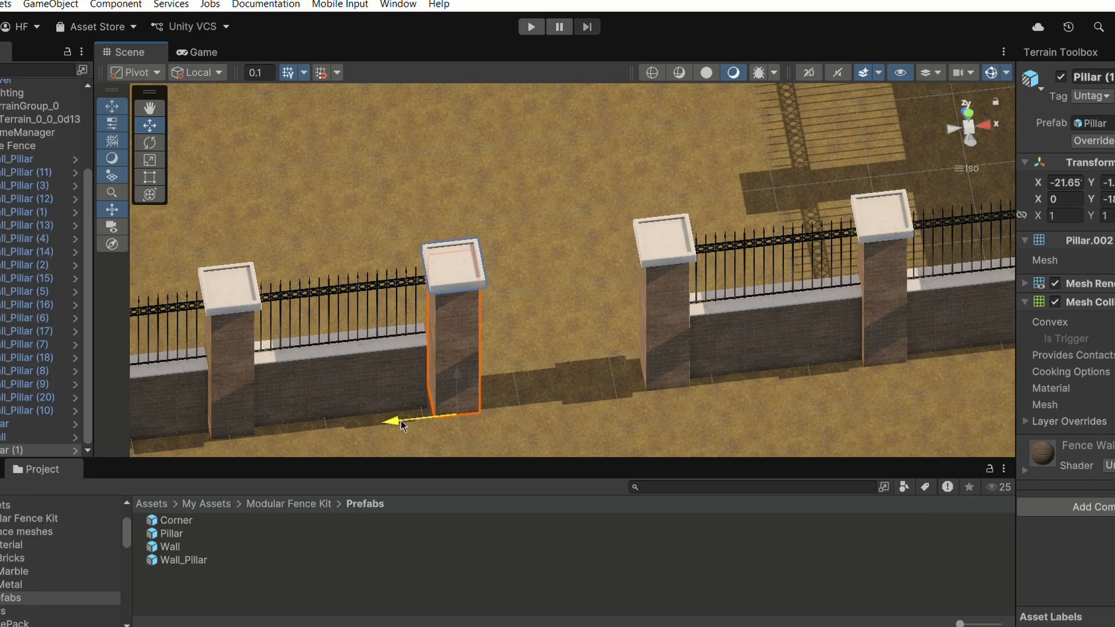
left_click(569, 295)
scroll(566, 297, "up", 7)
middle_click_drag(518, 356, 546, 275)
right_click_drag(585, 299, 550, 157)
left_click(454, 310)
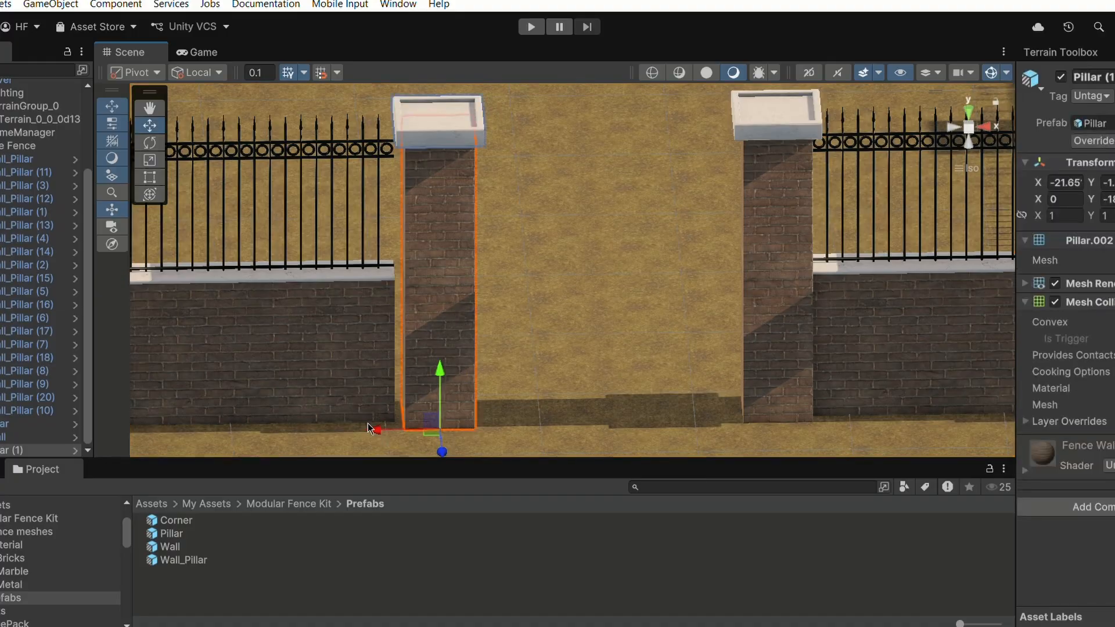
left_click_drag(370, 428, 368, 430)
- Zoom in on the Pillar and nudge it along X again to close the seam with the wall
left_click(502, 299)
right_click_drag(502, 299, 433, 280)
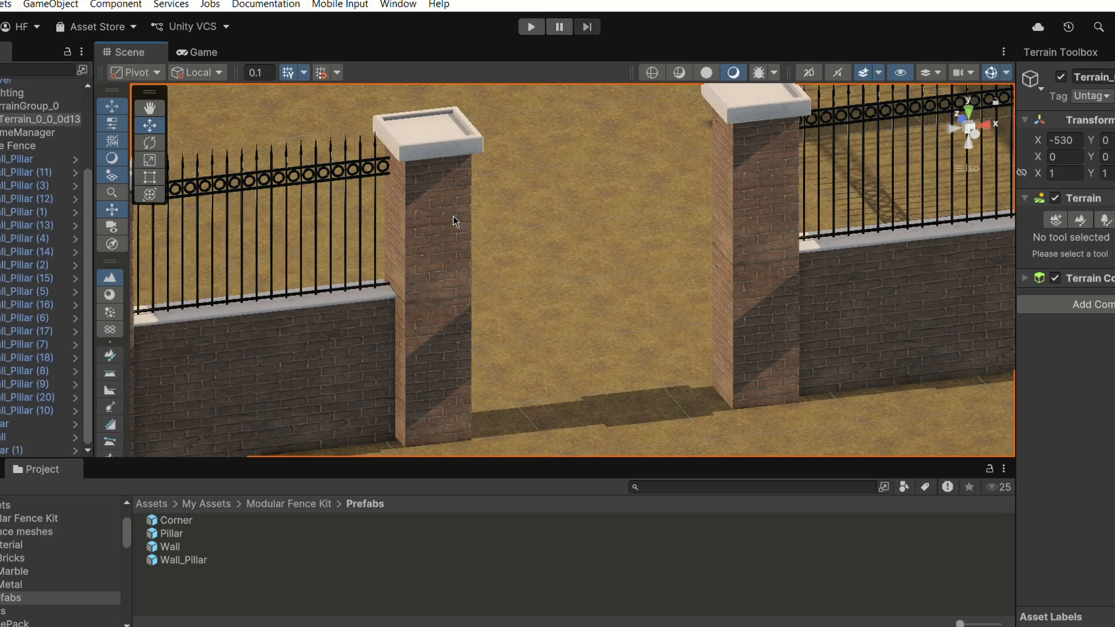
scroll(453, 217, "up", 1)
scroll(453, 222, "up", 1)
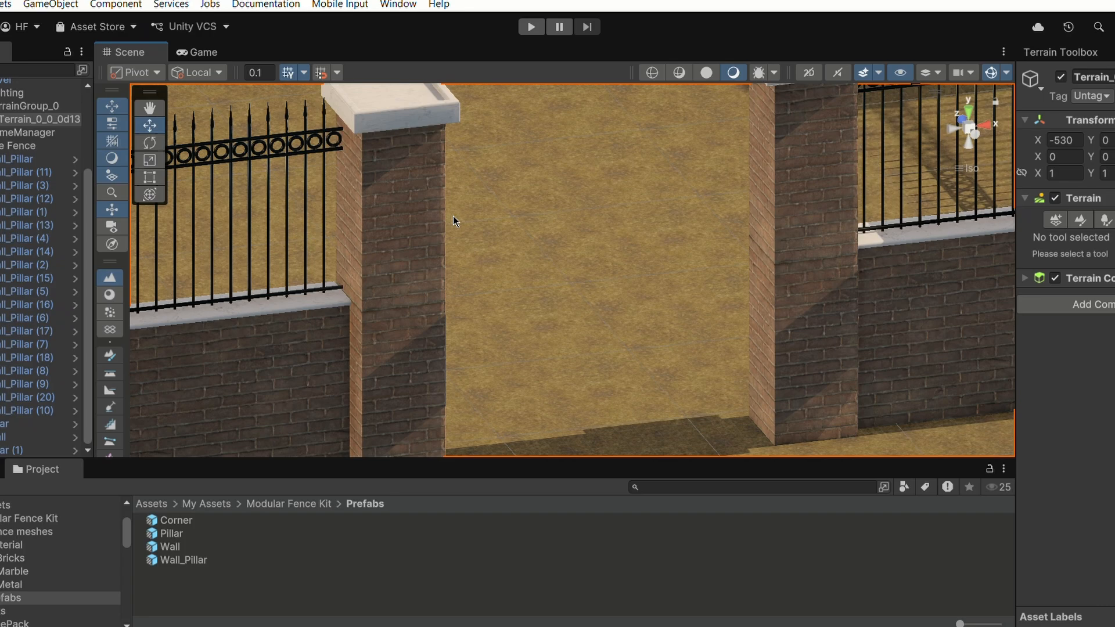
right_click_drag(549, 220, 474, 195)
middle_click_drag(503, 205, 560, 233)
left_click(443, 260)
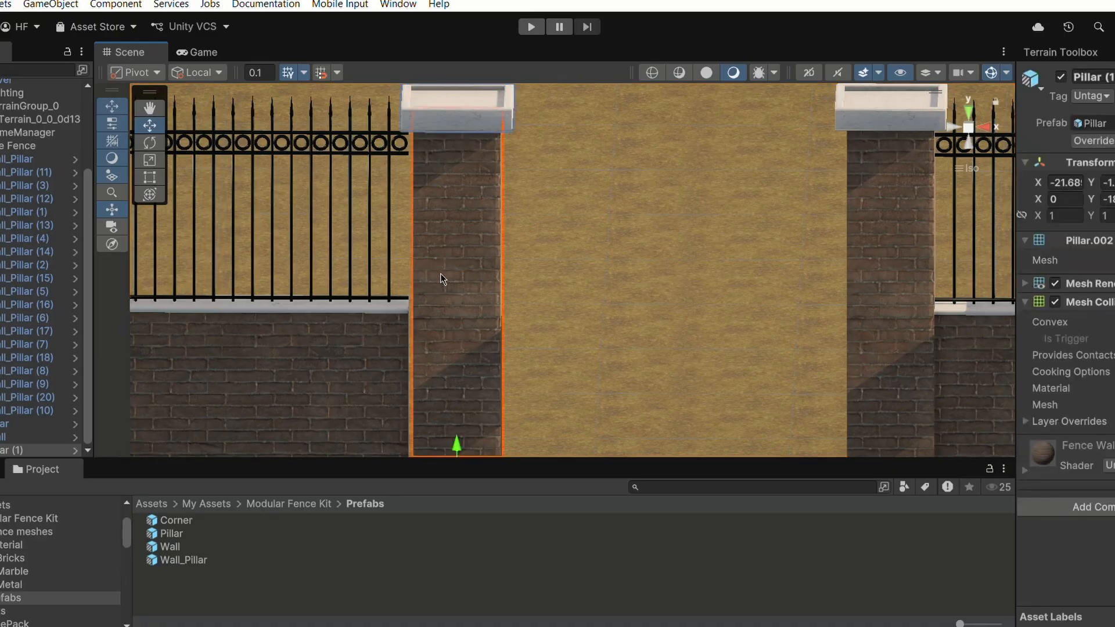
scroll(440, 273, "down", 2)
left_click_drag(428, 448, 418, 453)
- Zoom and orbit close up to examine the joint between the new Pillar and the wall end
left_click(545, 282)
scroll(581, 242, "up", 2)
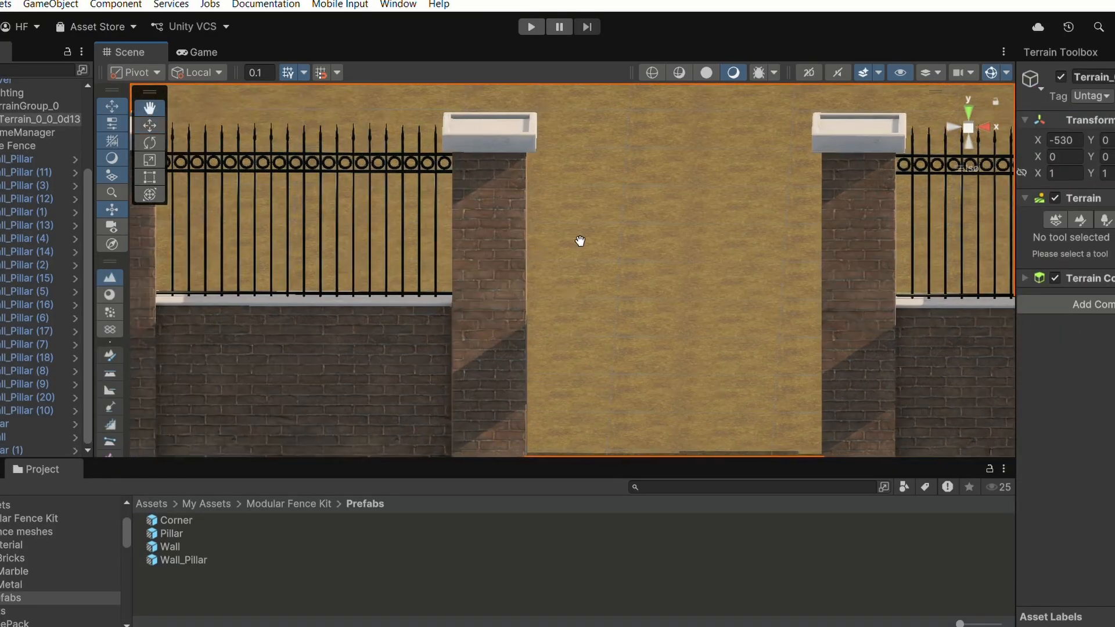
middle_click_drag(580, 242, 680, 236)
scroll(680, 236, "up", 3)
scroll(681, 236, "up", 1)
right_click_drag(681, 236, 592, 254)
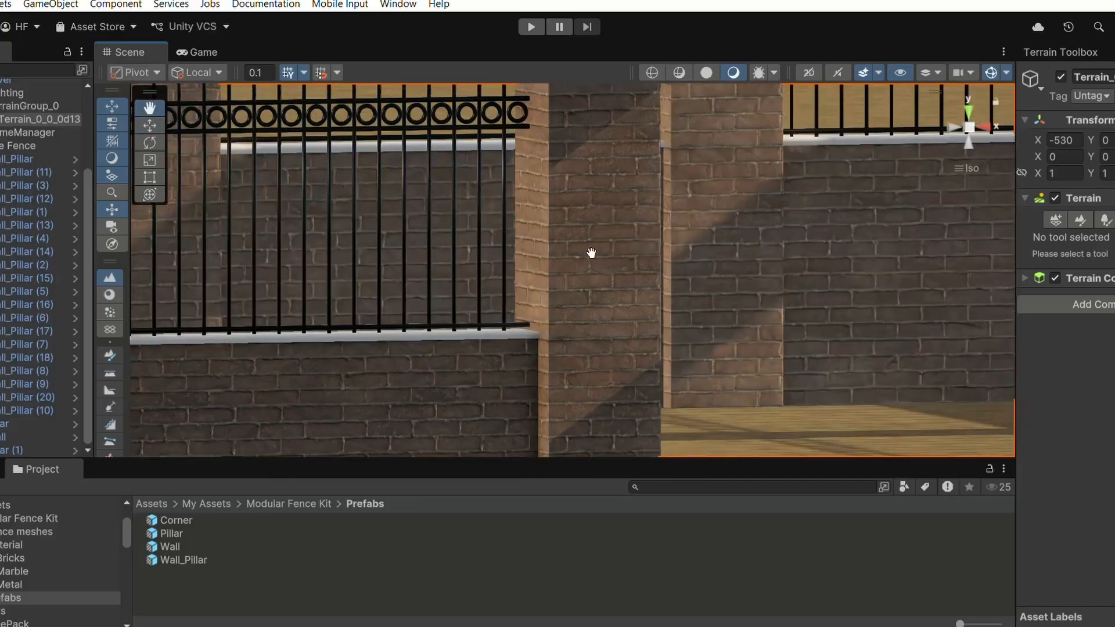
middle_click_drag(592, 254, 531, 260)
scroll(532, 259, "up", 1)
scroll(581, 268, "up", 2)
right_click_drag(610, 271, 540, 273)
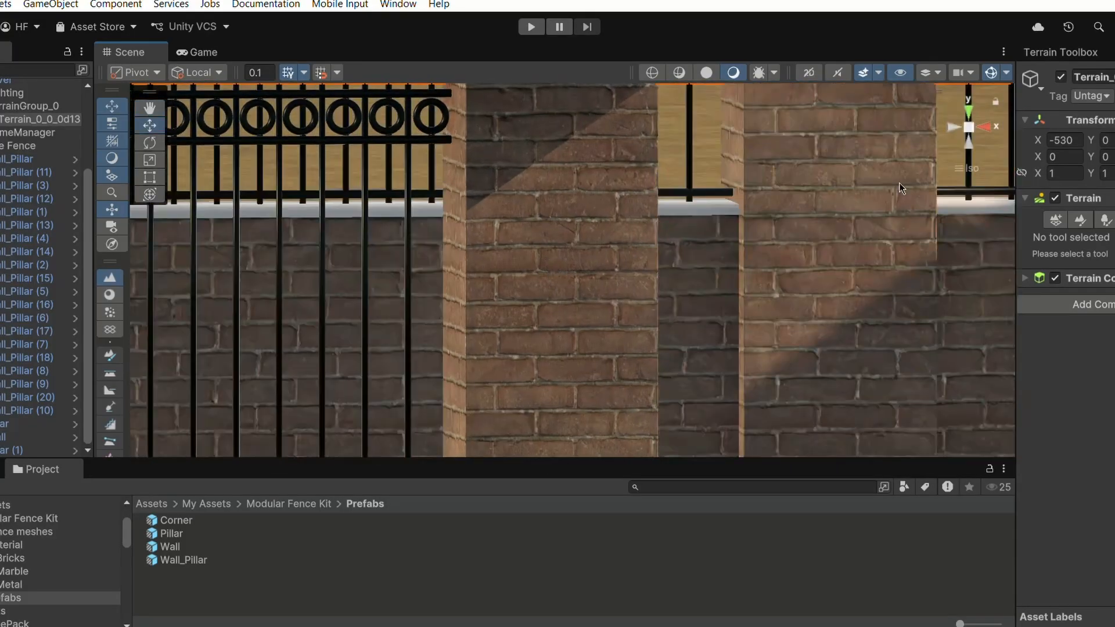
left_click(960, 180)
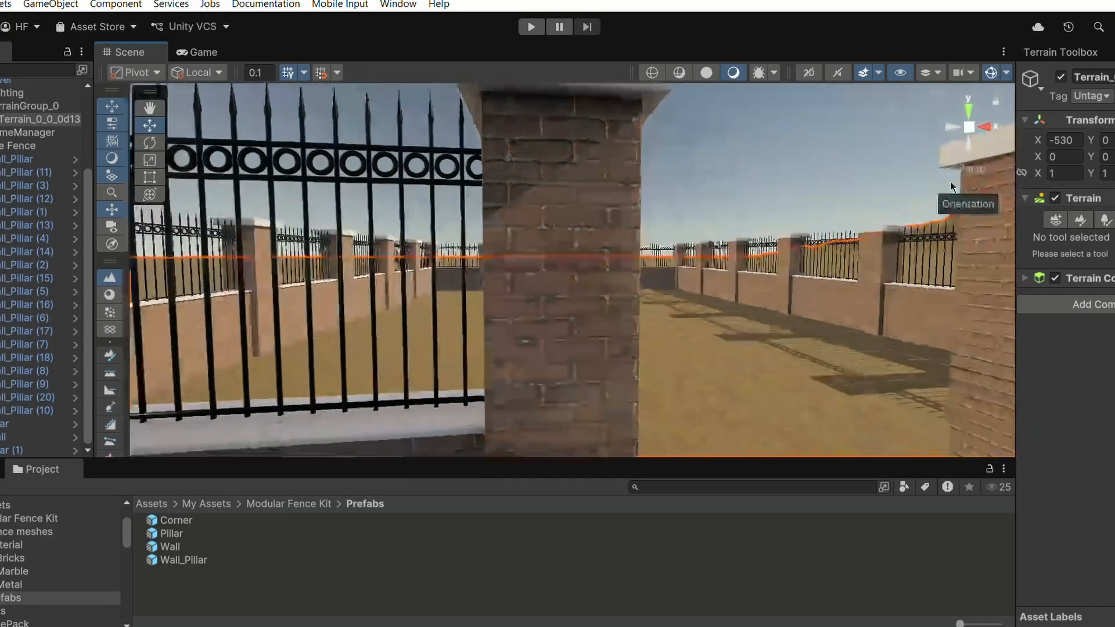
scroll(610, 256, "up", 2)
right_click_drag(610, 255, 712, 291)
middle_click_drag(633, 256, 610, 285)
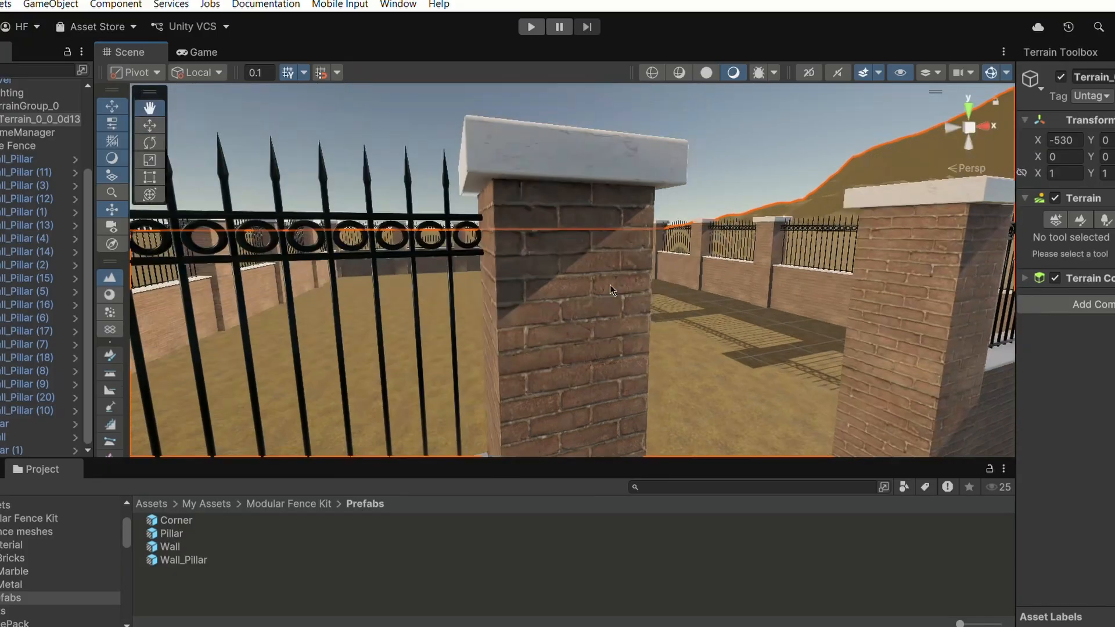
scroll(610, 284, "up", 2)
- Nudge the Pillar slightly further along X to seat it flush against the wall
left_click(525, 239)
scroll(524, 263, "down", 5)
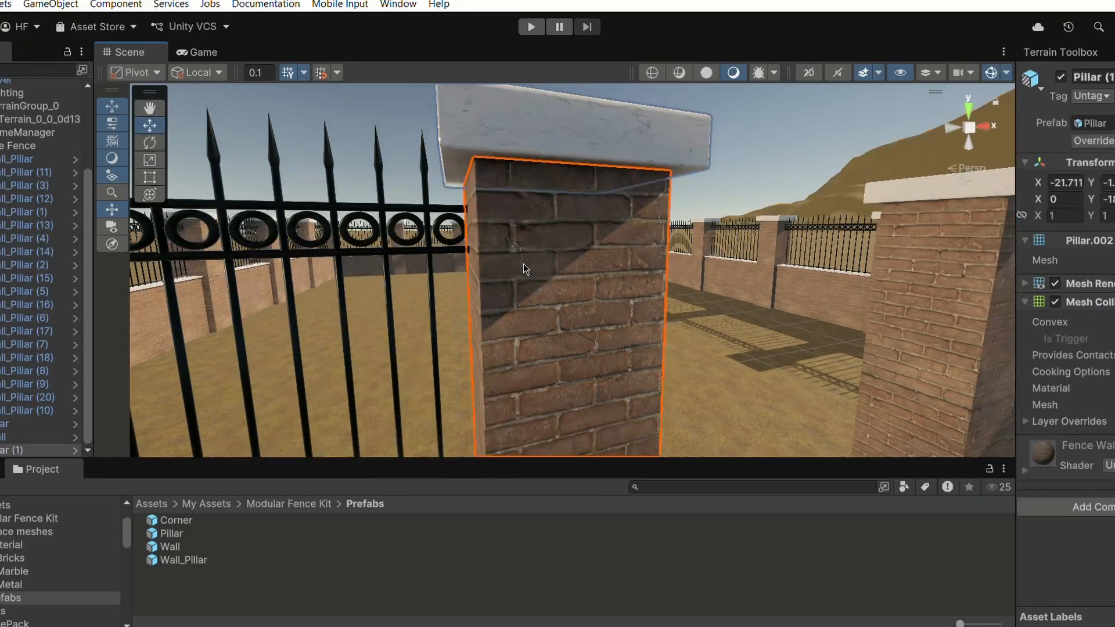
scroll(538, 343, "down", 4)
scroll(528, 352, "down", 1)
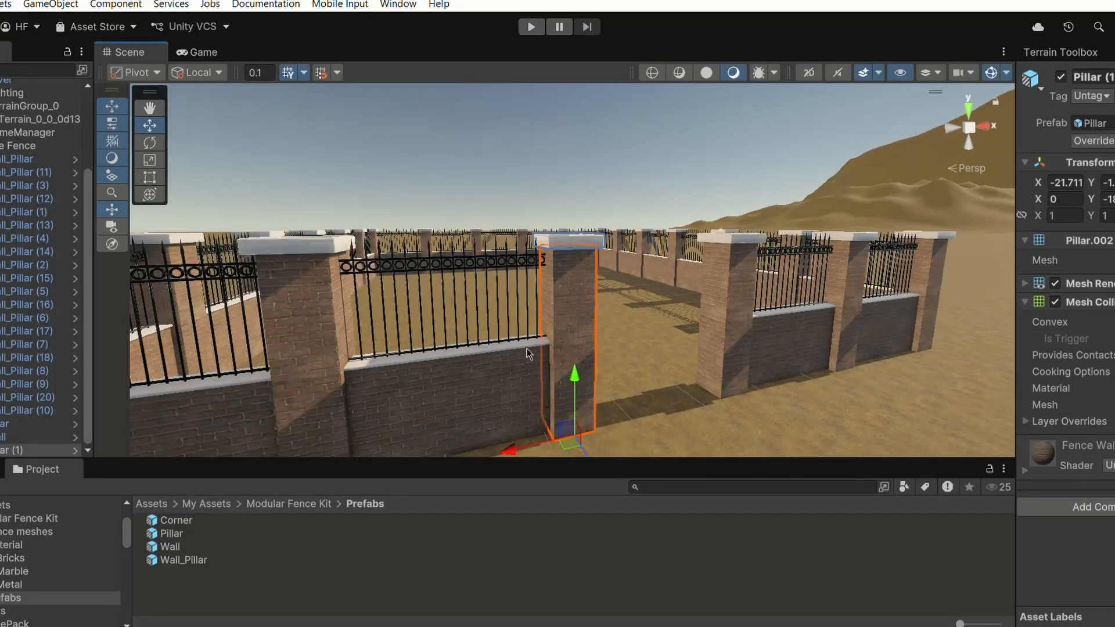
left_click_drag(512, 448, 510, 449)
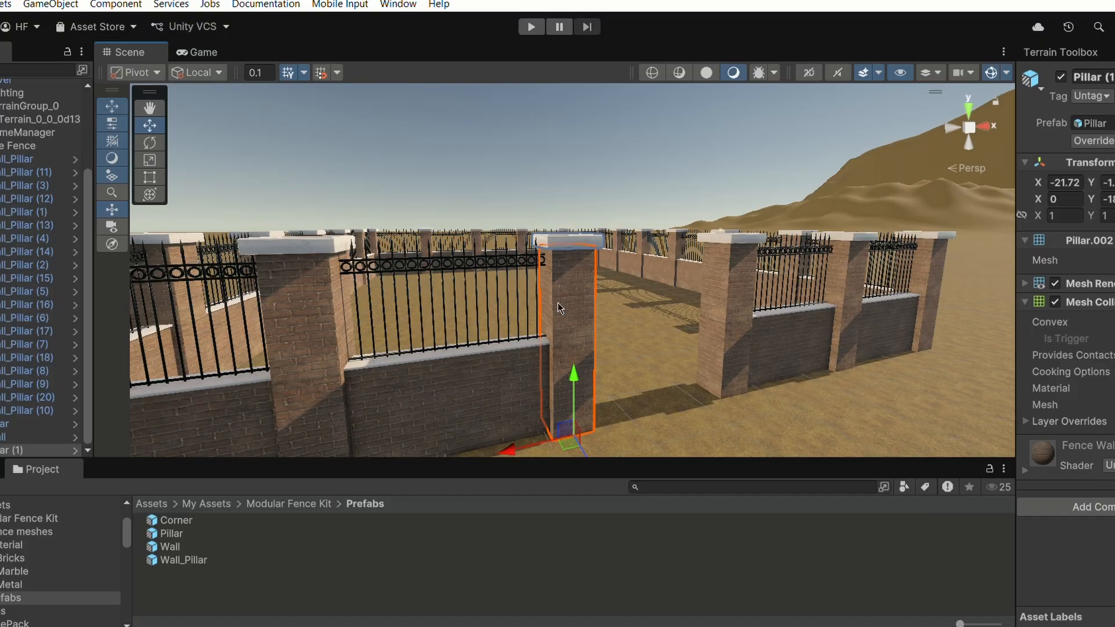
right_click_drag(660, 210, 662, 277)
left_click(635, 231)
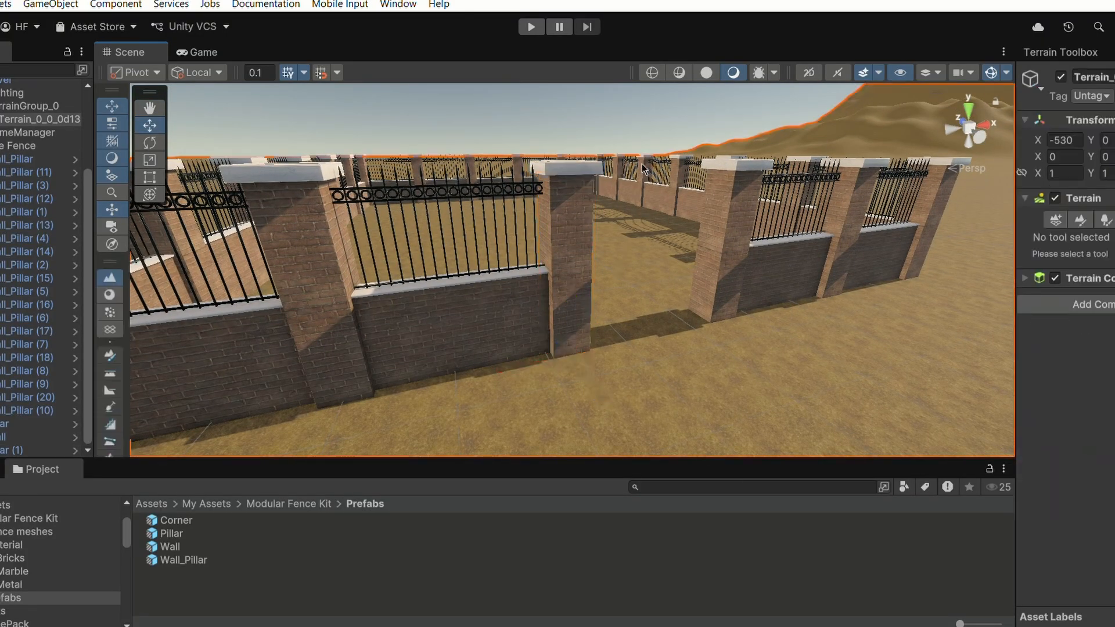
- Zoom out and orbit to inspect the finished entrance gap framed by pillars
scroll(661, 264, "down", 6)
middle_click_drag(697, 281, 371, 246)
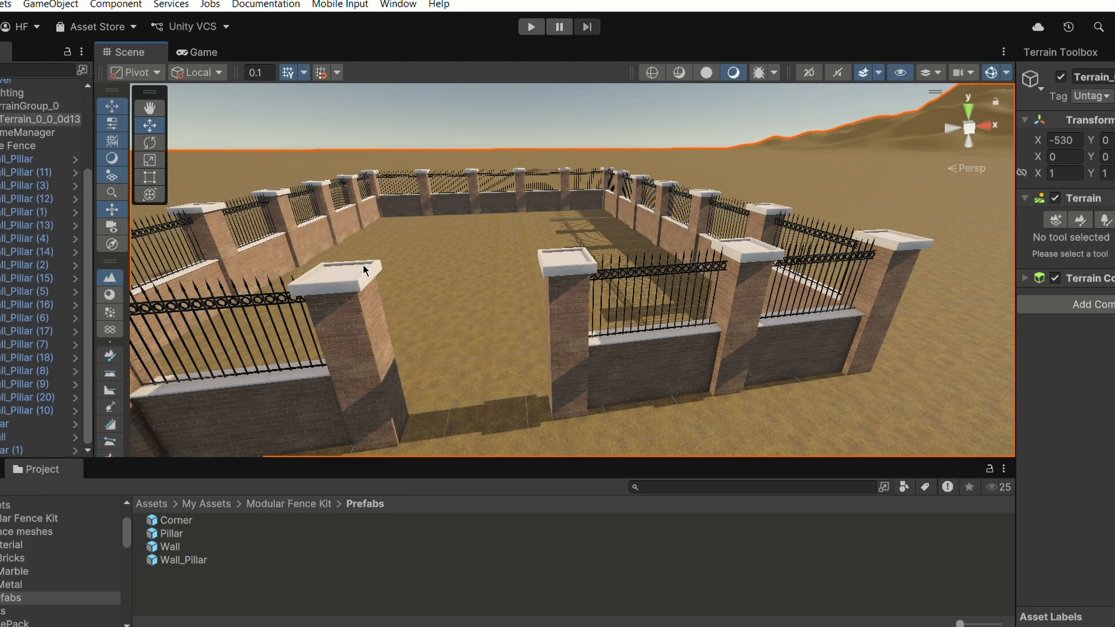
scroll(523, 271, "down", 5)
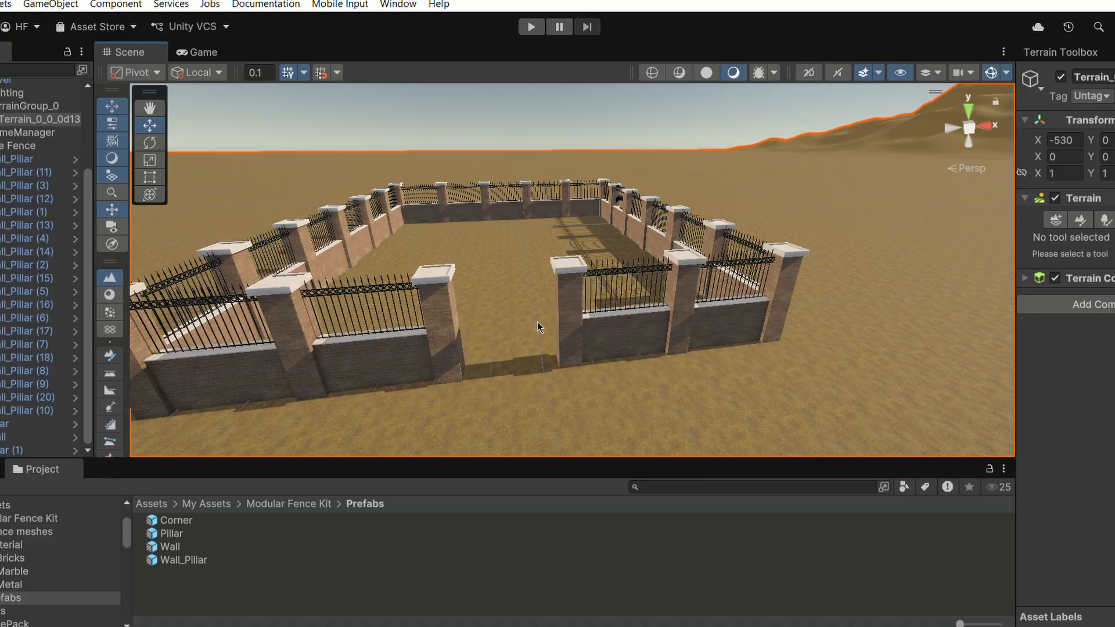
scroll(489, 332, "down", 2)
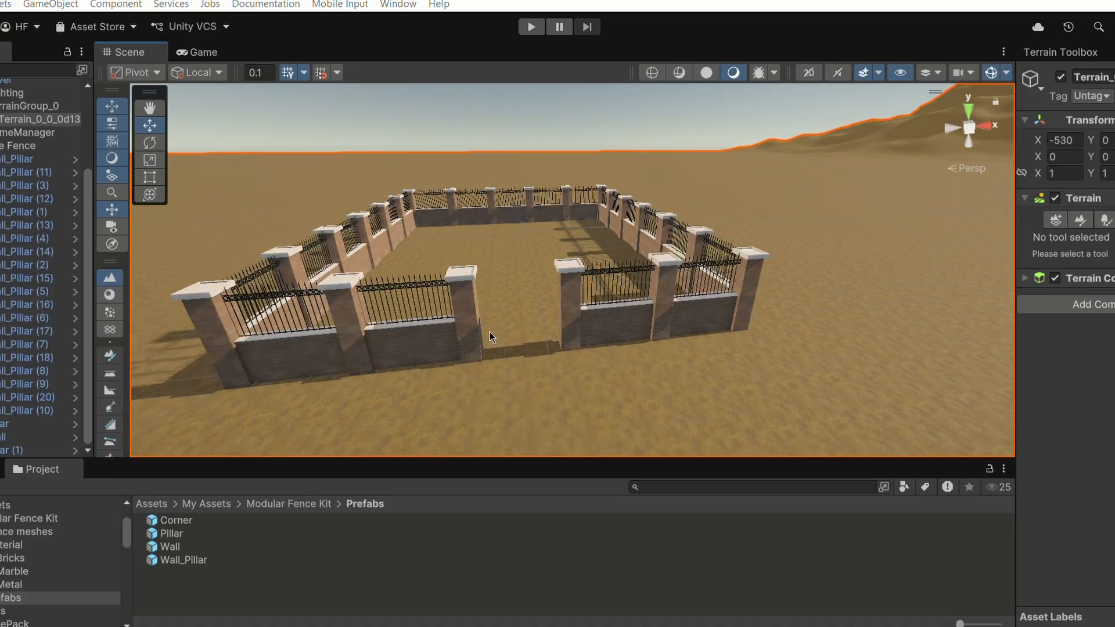
scroll(489, 333, "up", 2)
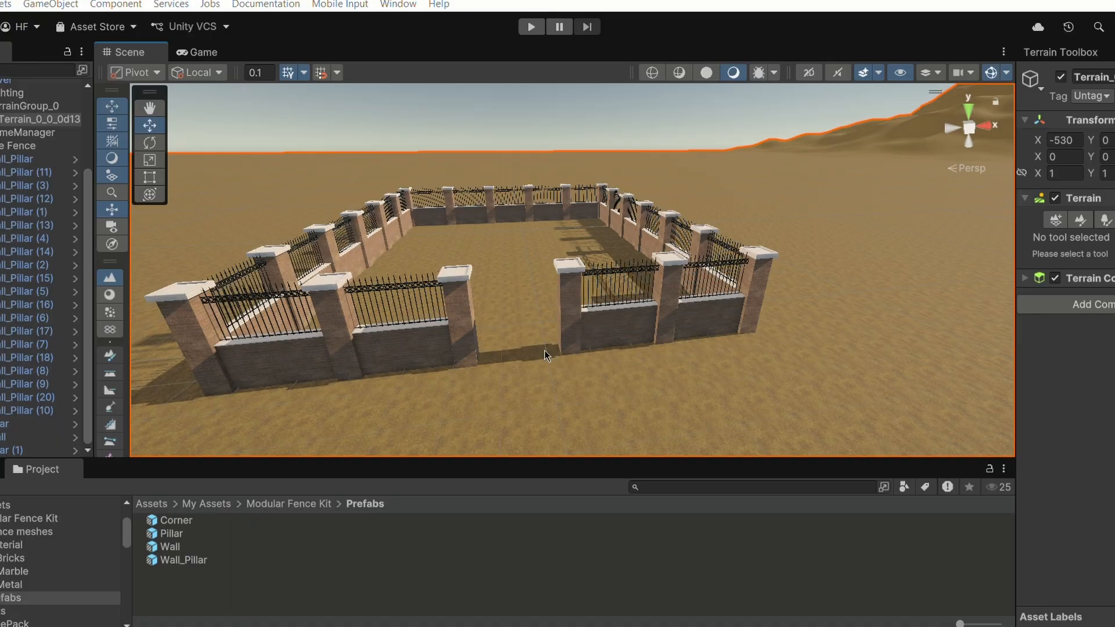